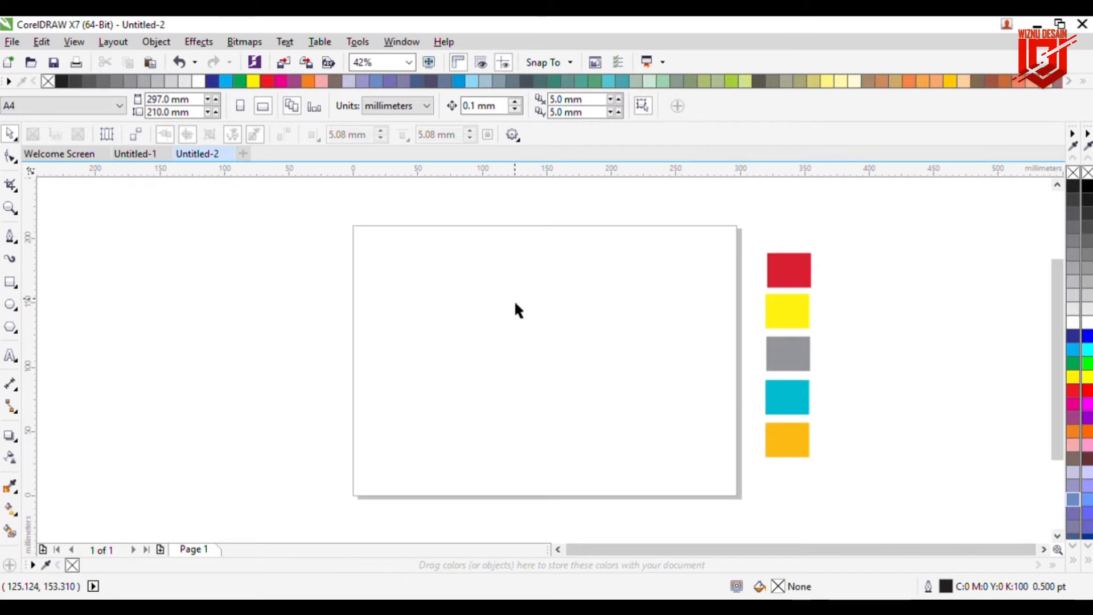
# Step: Draw a rectangle in the middle of the page and stretch it to about 140 x 84 mm
pyautogui.click(11, 282)
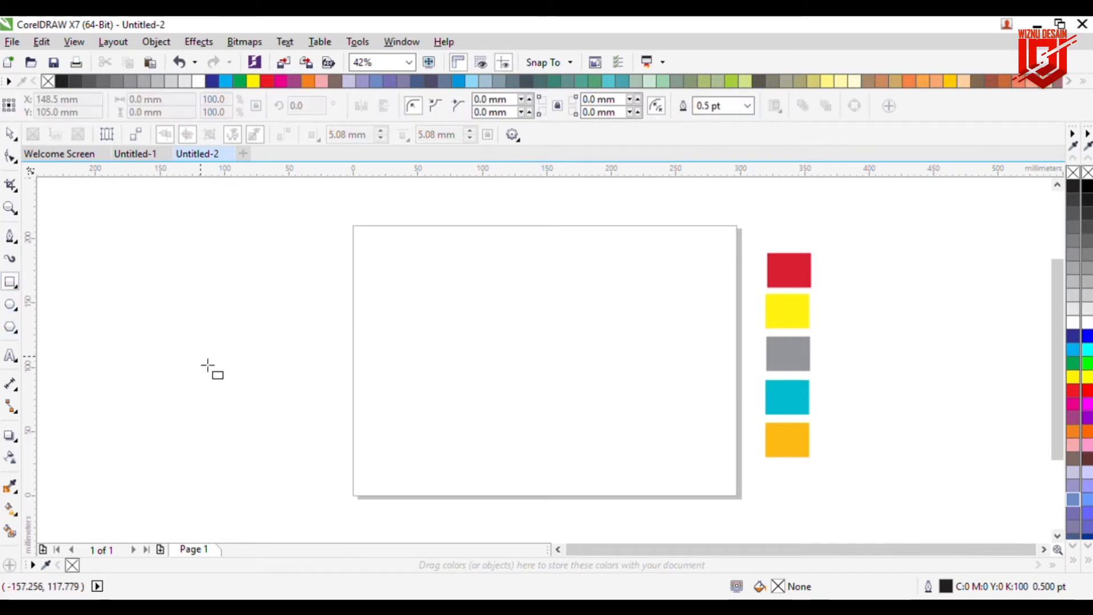
pyautogui.moveTo(466, 334)
pyautogui.mouseDown()
pyautogui.moveTo(497, 369)
pyautogui.moveTo(625, 419)
pyautogui.moveTo(627, 434)
pyautogui.mouseUp()
pyautogui.moveTo(548, 382); pyautogui.dragTo(564, 375)
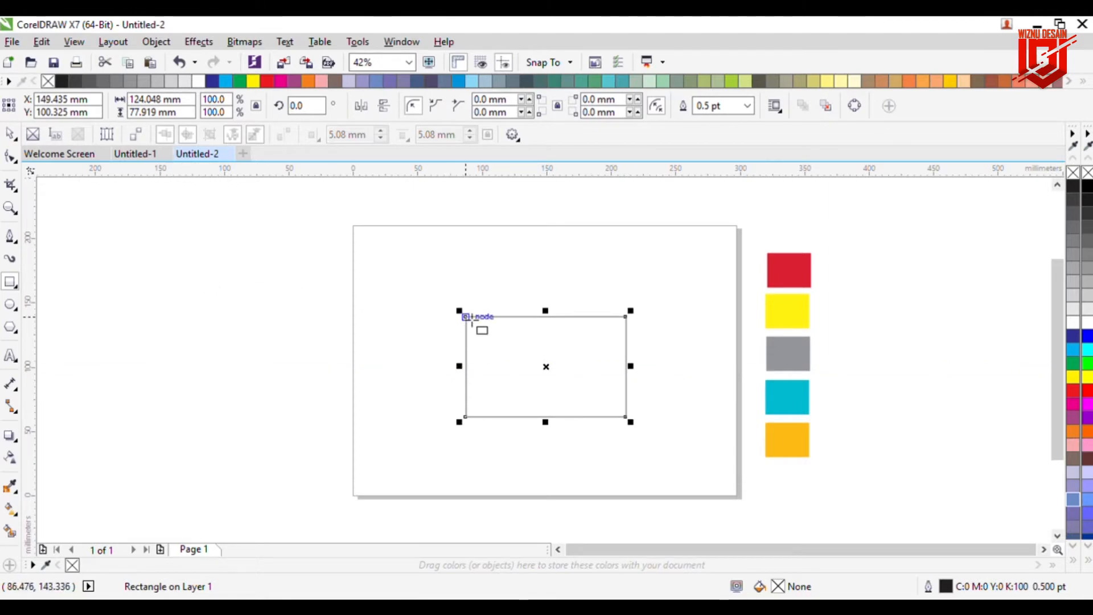
pyautogui.moveTo(467, 322)
pyautogui.mouseDown()
pyautogui.moveTo(450, 319)
pyautogui.moveTo(459, 318)
pyautogui.mouseUp()
pyautogui.moveTo(466, 376); pyautogui.dragTo(451, 373)
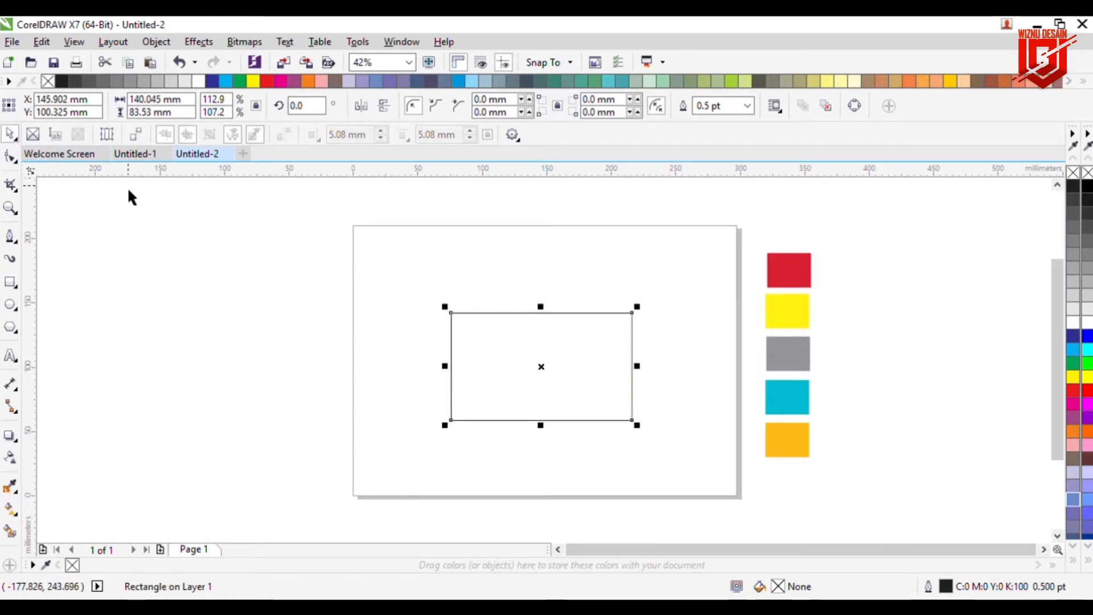
# Step: Convert the rectangle to curves and pull both bottom corner nodes inward to form a tapered cup body
pyautogui.click(854, 105)
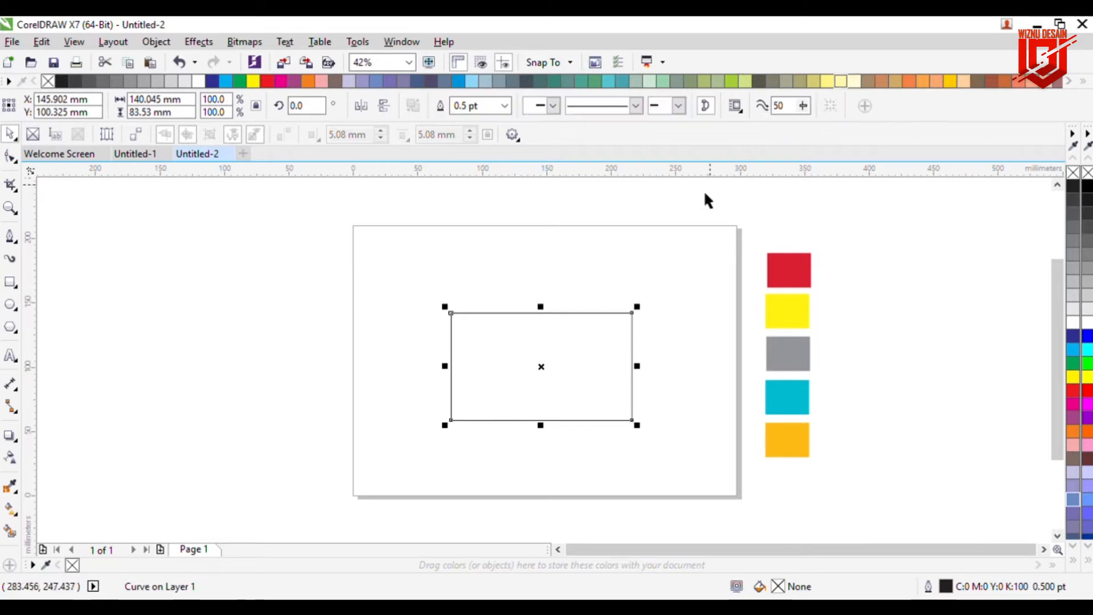
pyautogui.press('F10')
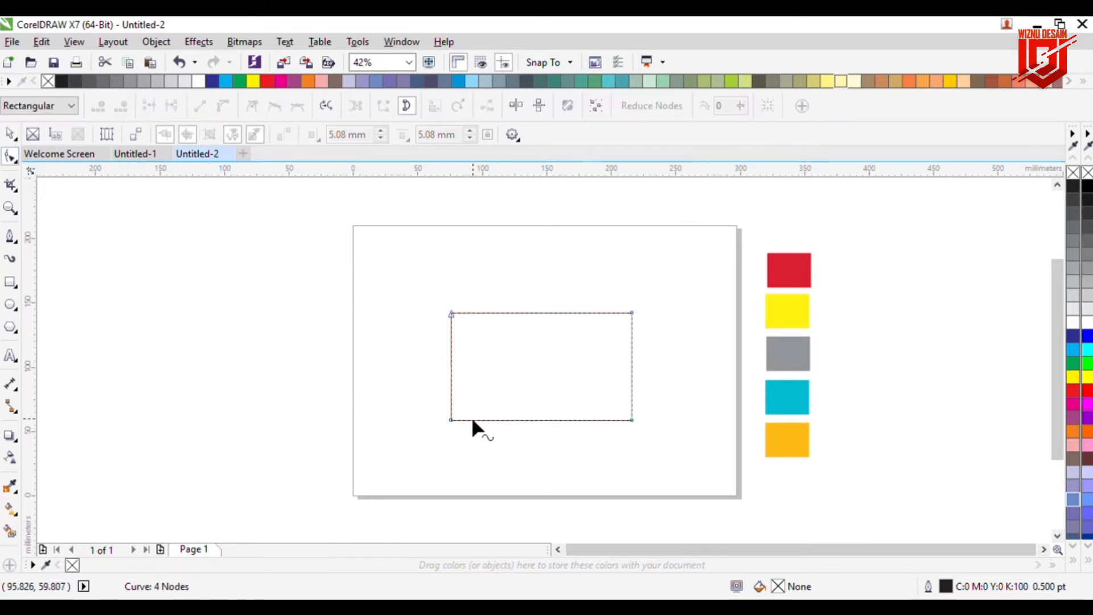
pyautogui.moveTo(449, 420); pyautogui.dragTo(469, 419)
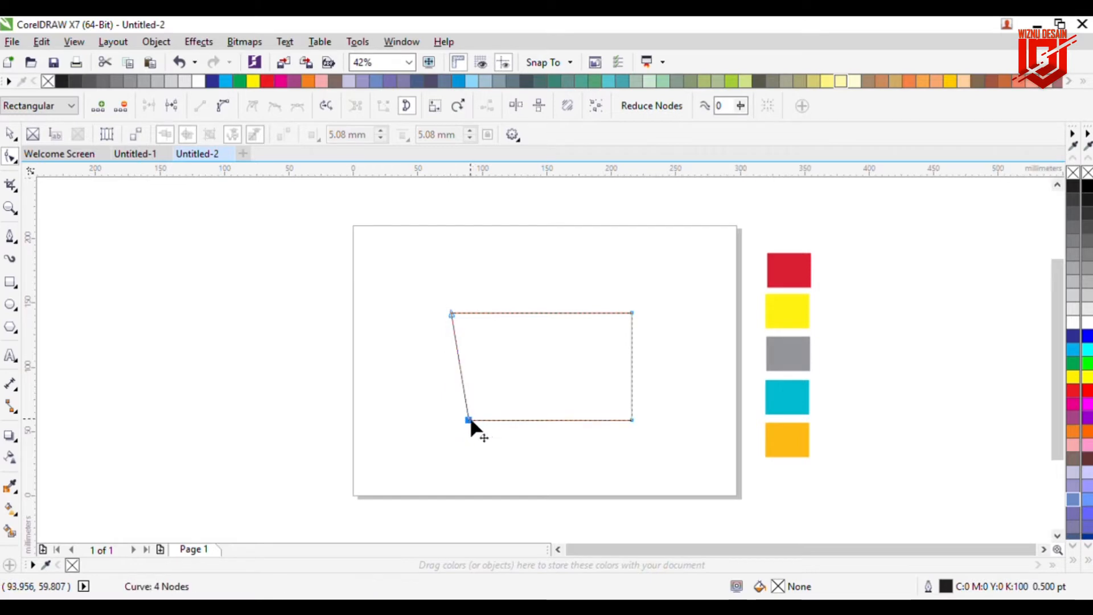
pyautogui.moveTo(632, 420); pyautogui.dragTo(613, 421)
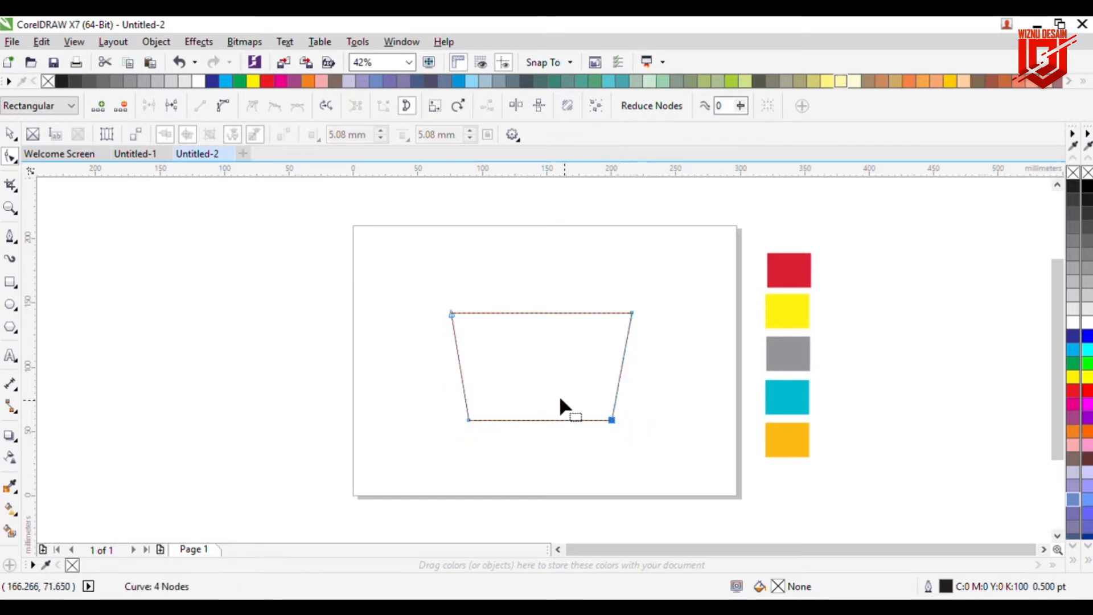
pyautogui.click(235, 277)
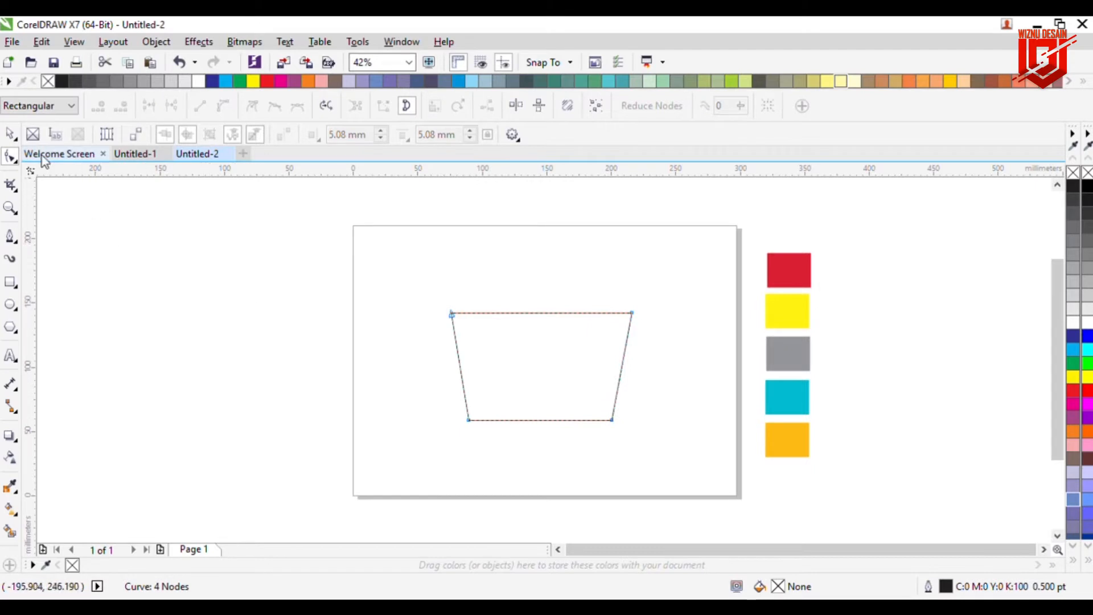
# Step: Draw a rectangle about 85 x 23 mm across the cup's lower left corner and nudge it down slightly
pyautogui.click(11, 136)
pyautogui.click(163, 230)
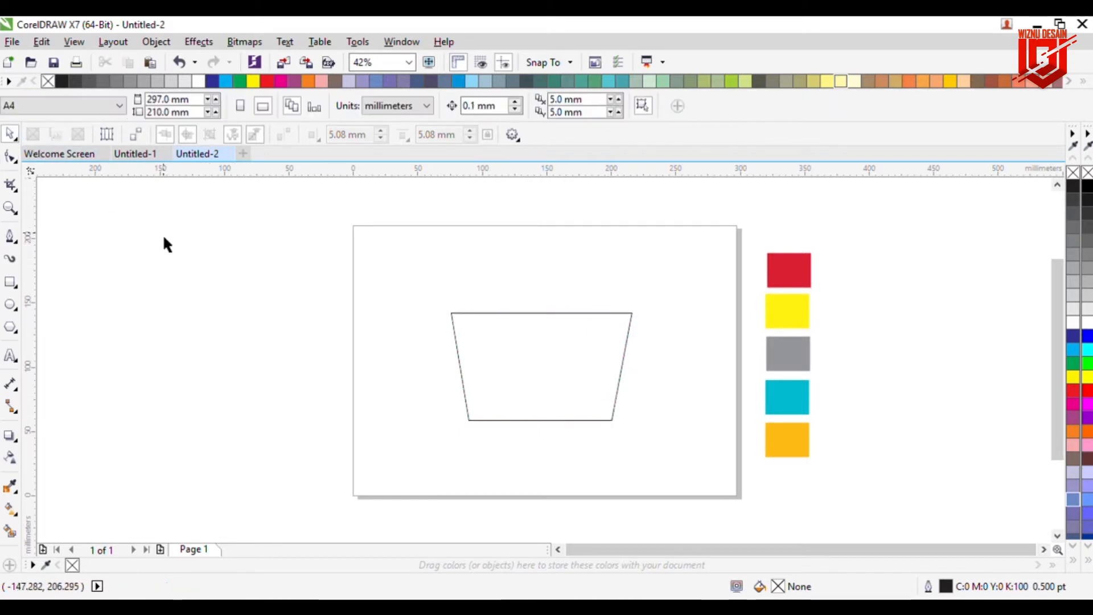
pyautogui.click(10, 285)
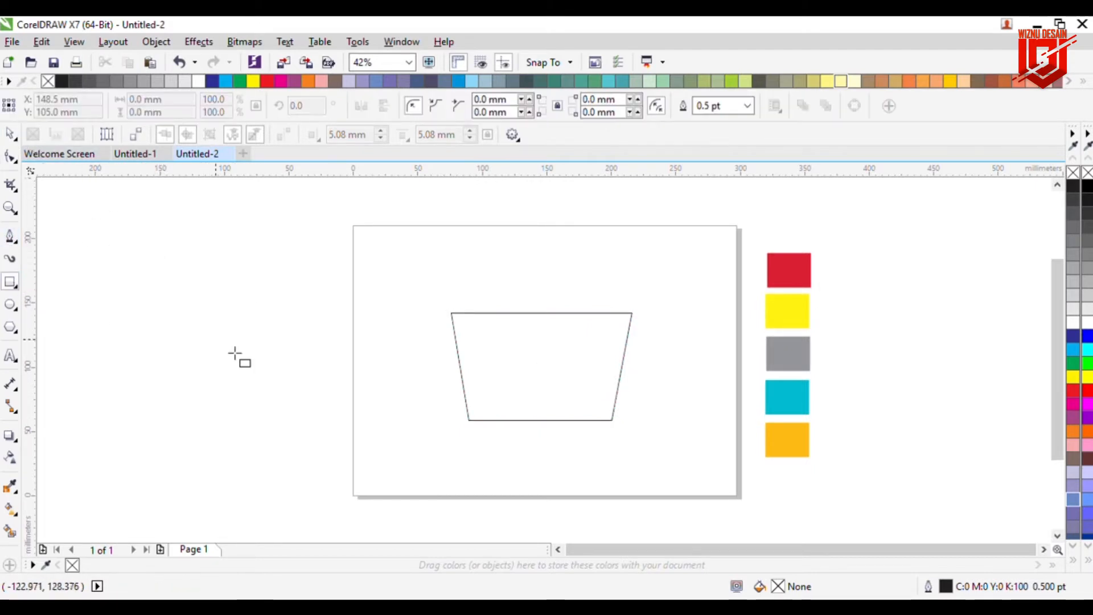
pyautogui.moveTo(448, 403); pyautogui.dragTo(566, 442)
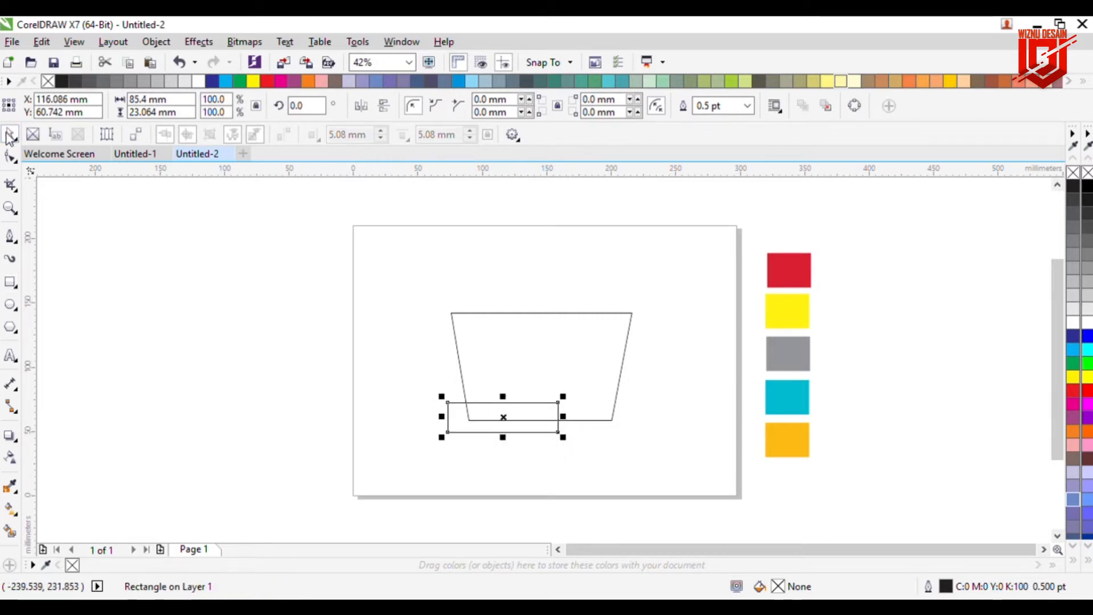
pyautogui.press('Down')
pyautogui.press('Down')
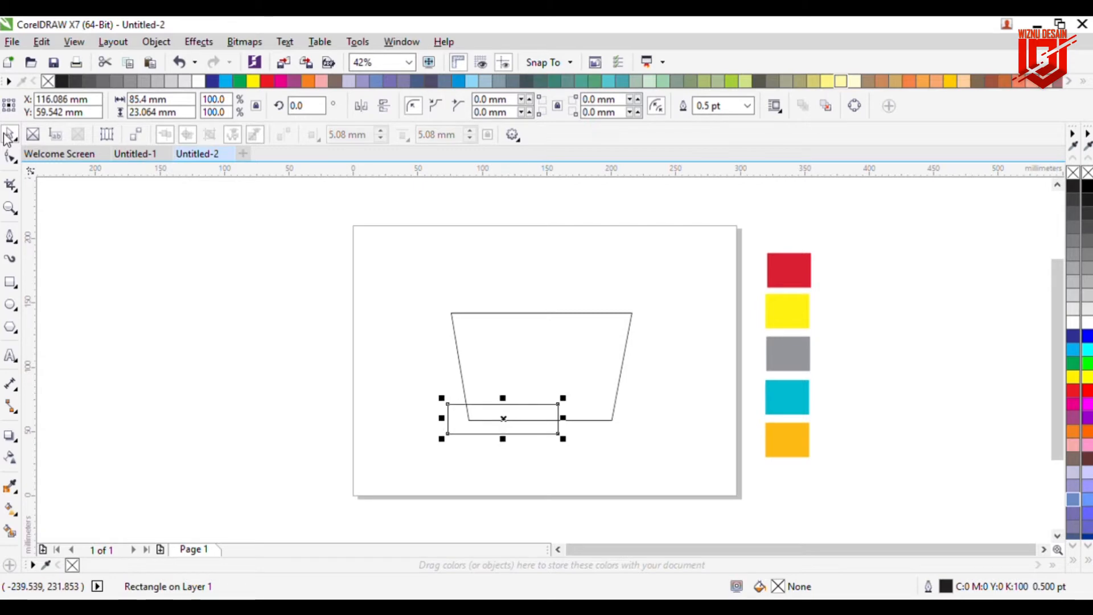
pyautogui.click(199, 309)
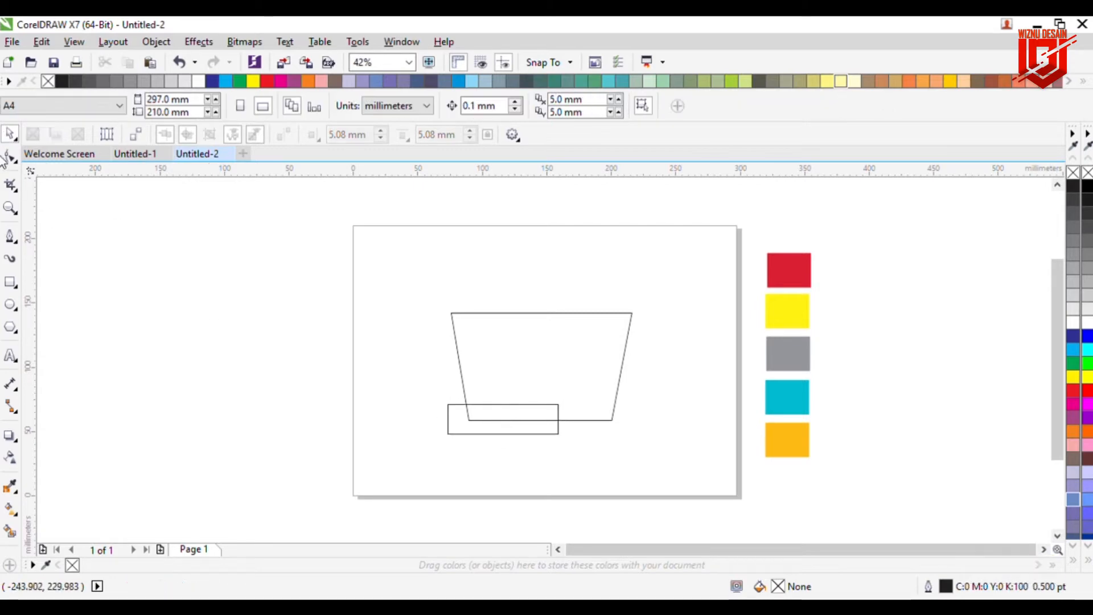
# Step: Convert the small rectangle to curves and move its bottom-right node outward to slant its right side
pyautogui.click(9, 133)
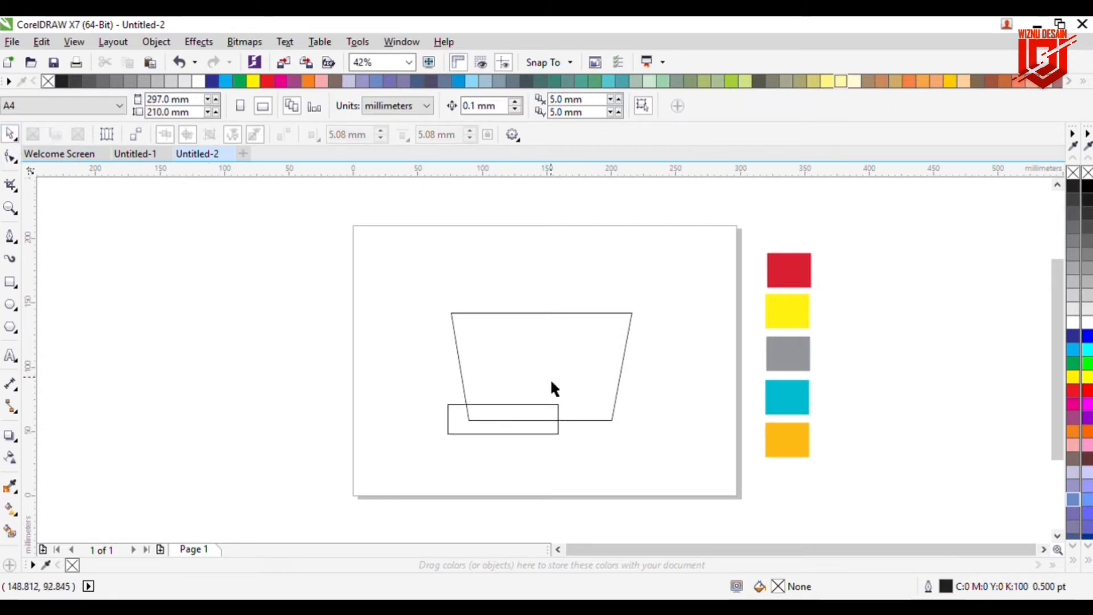
pyautogui.click(533, 418)
pyautogui.click(855, 106)
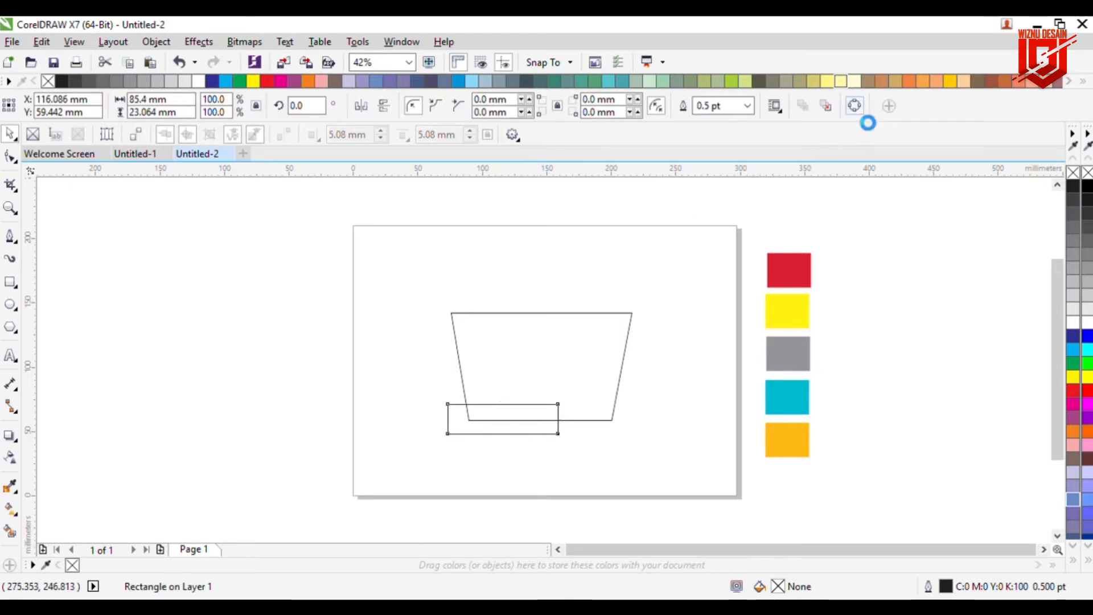
pyautogui.click(148, 299)
pyautogui.click(16, 159)
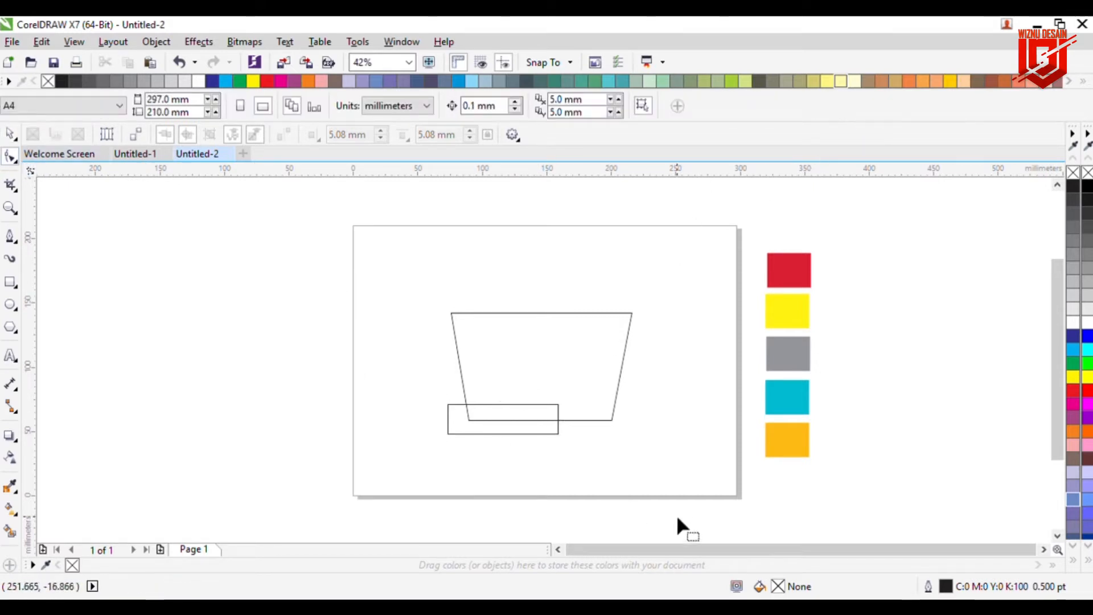
pyautogui.click(542, 433)
pyautogui.moveTo(557, 434); pyautogui.dragTo(574, 433)
pyautogui.click(613, 468)
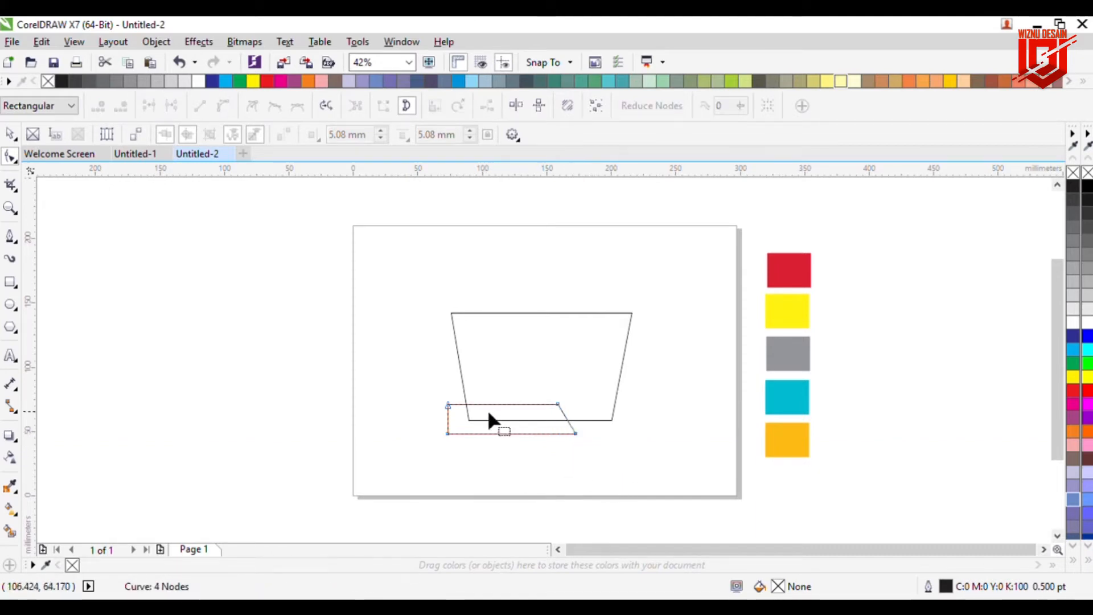
# Step: Draw a closed triangle linking the cup's left side to the small shape's top-left corner
pyautogui.scroll(1, 490, 411)
pyautogui.scroll(2, 470, 406)
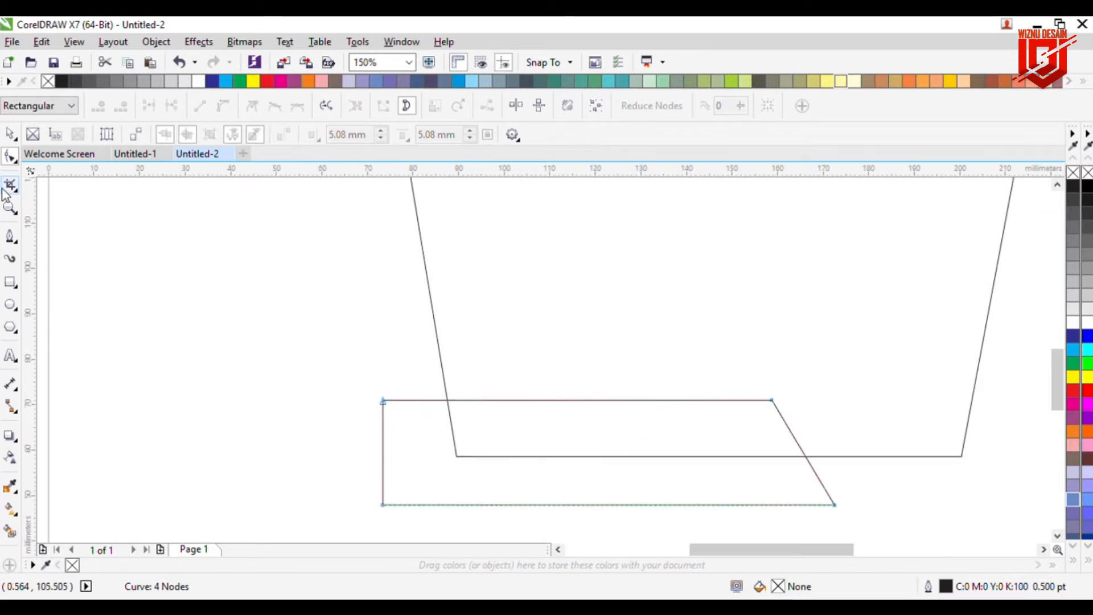
pyautogui.click(10, 235)
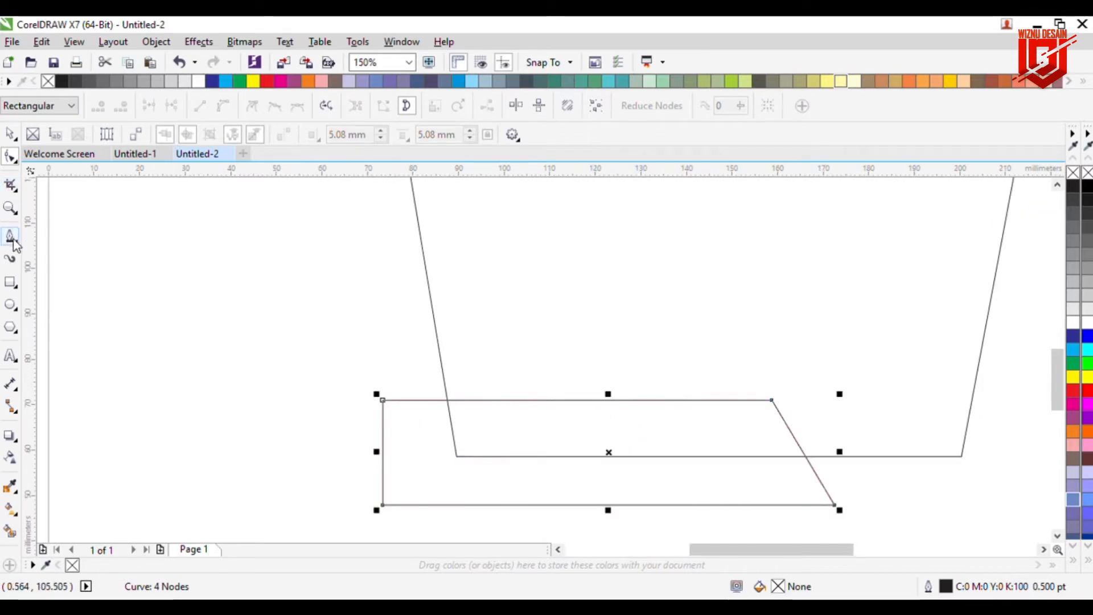
pyautogui.click(449, 401)
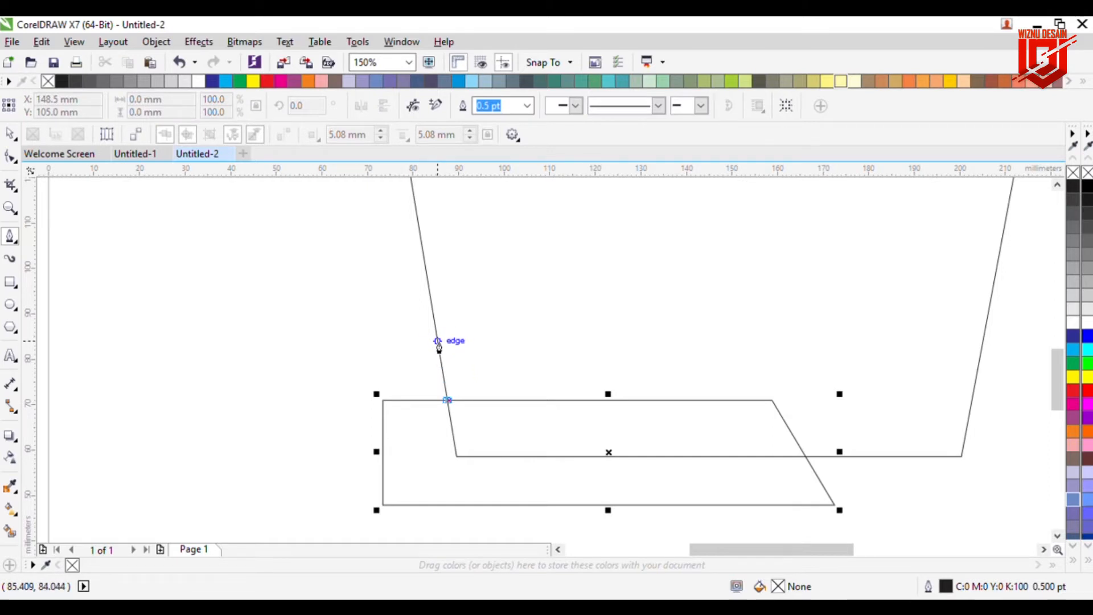
pyautogui.doubleClick(437, 342)
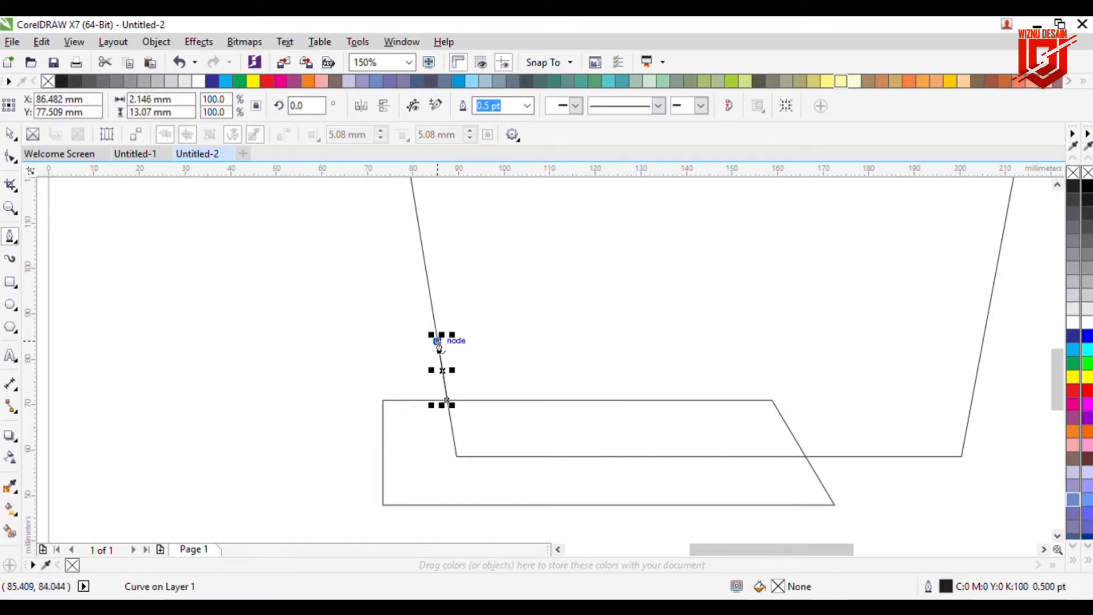
pyautogui.doubleClick(383, 401)
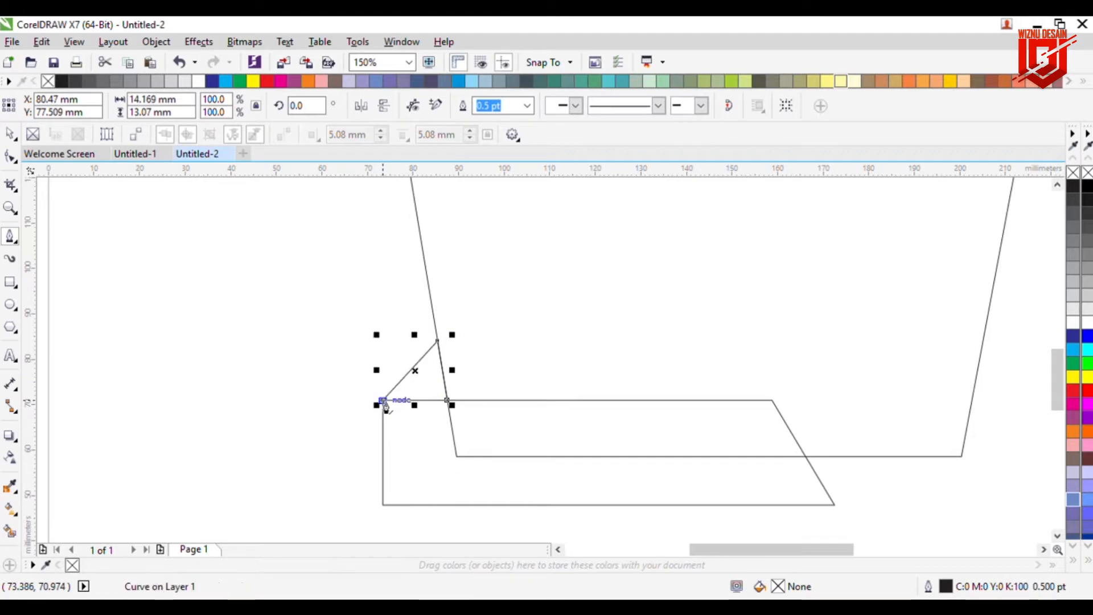
pyautogui.click(448, 400)
pyautogui.click(10, 134)
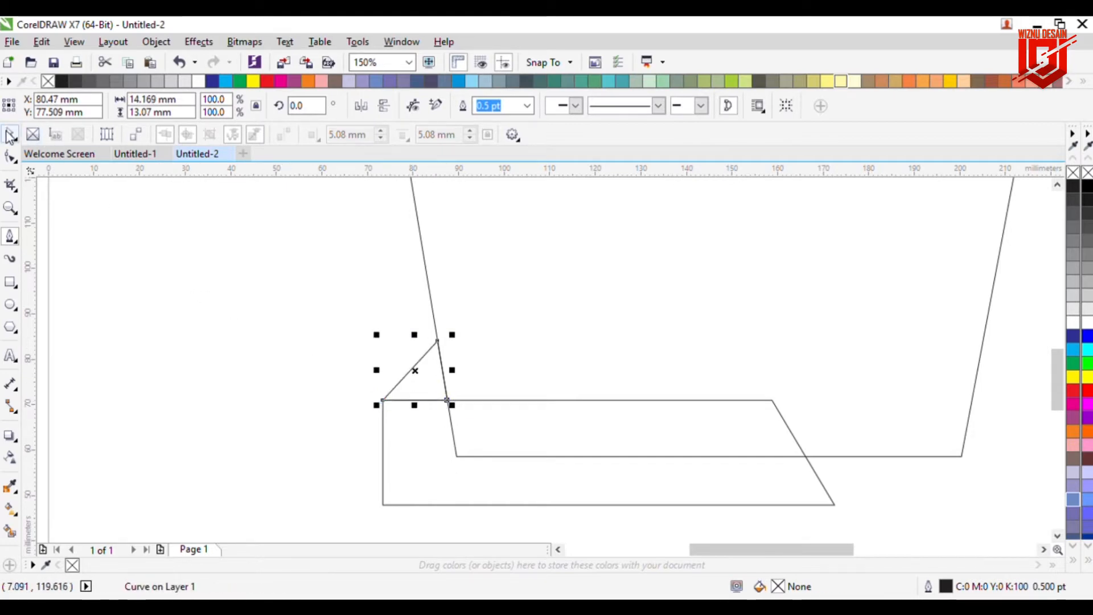
pyautogui.click(213, 245)
# Step: Draw a rectangle about 42 x 29 mm overlapping the cup's upper right edge and shift it slightly right
pyautogui.scroll(-2, 374, 324)
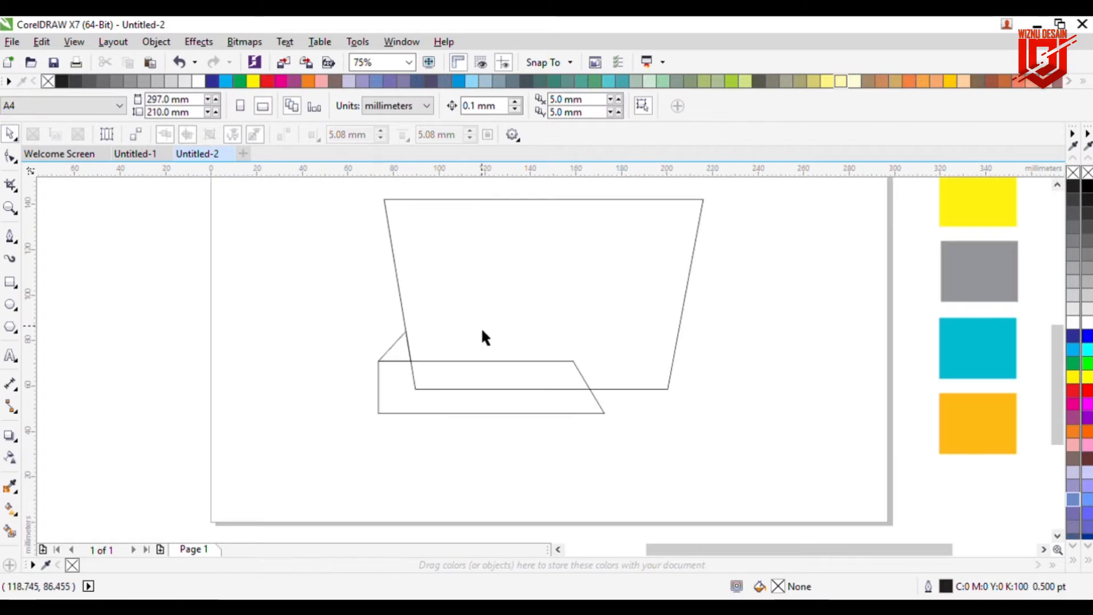
pyautogui.click(1057, 186)
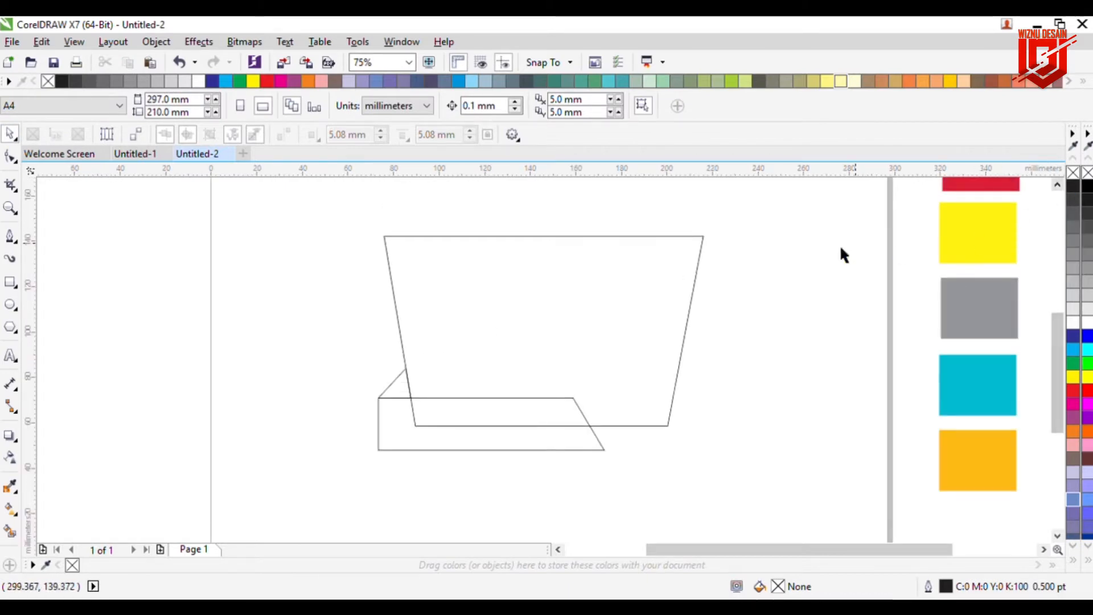
pyautogui.click(14, 280)
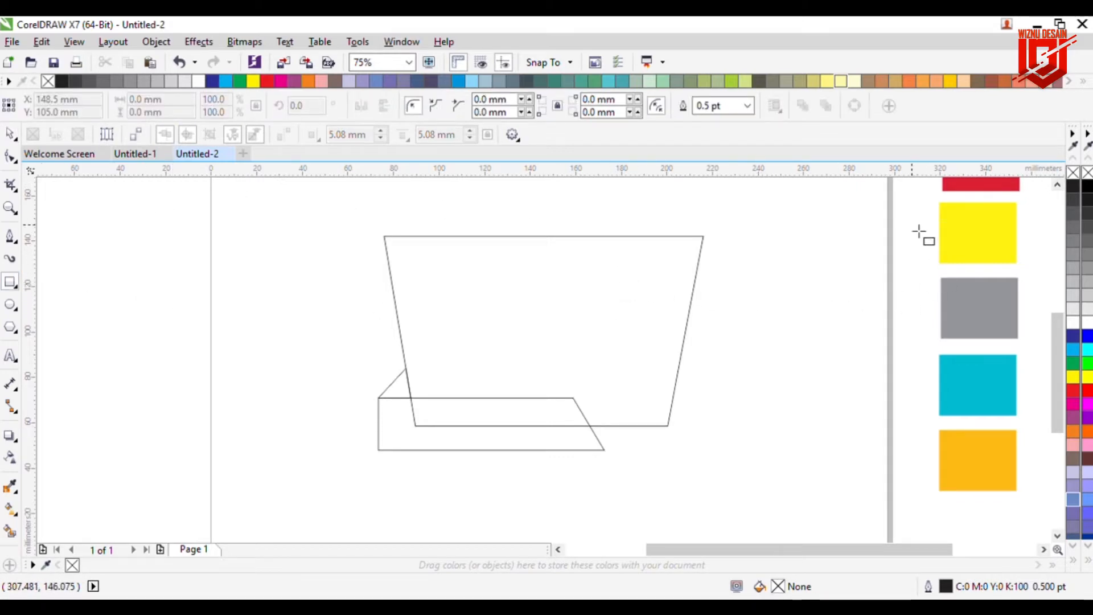
pyautogui.moveTo(622, 275); pyautogui.dragTo(722, 349)
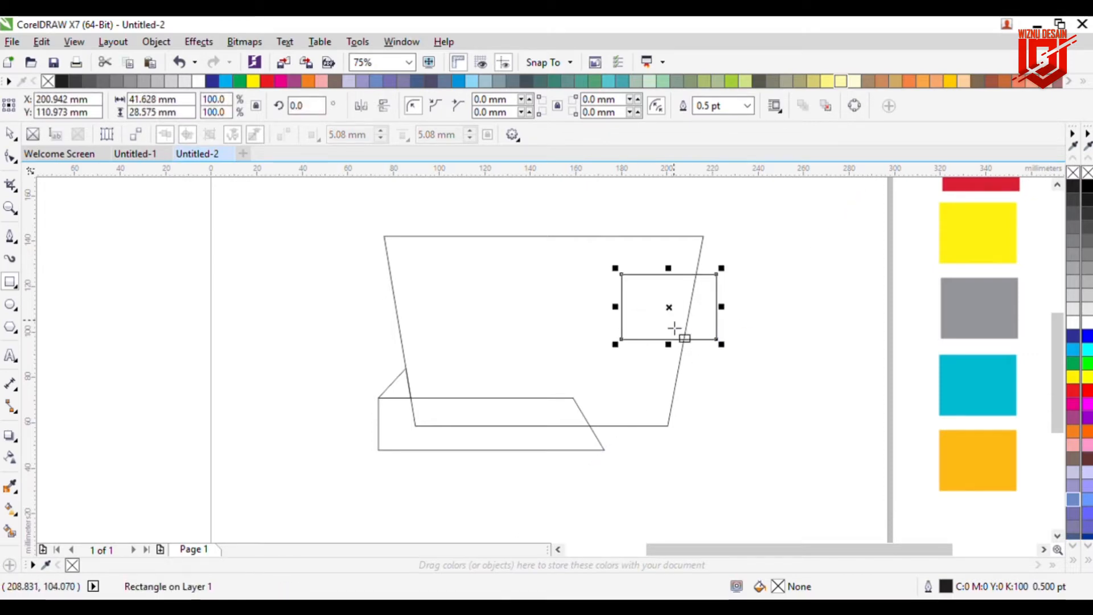
pyautogui.moveTo(681, 318); pyautogui.dragTo(696, 317)
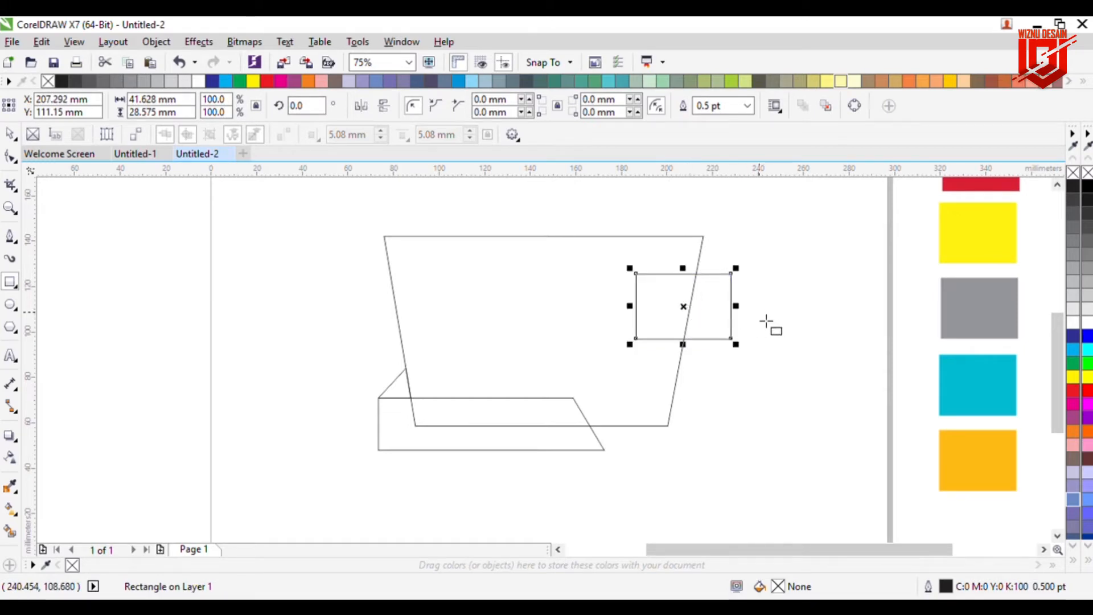
pyautogui.moveTo(693, 308); pyautogui.dragTo(712, 314)
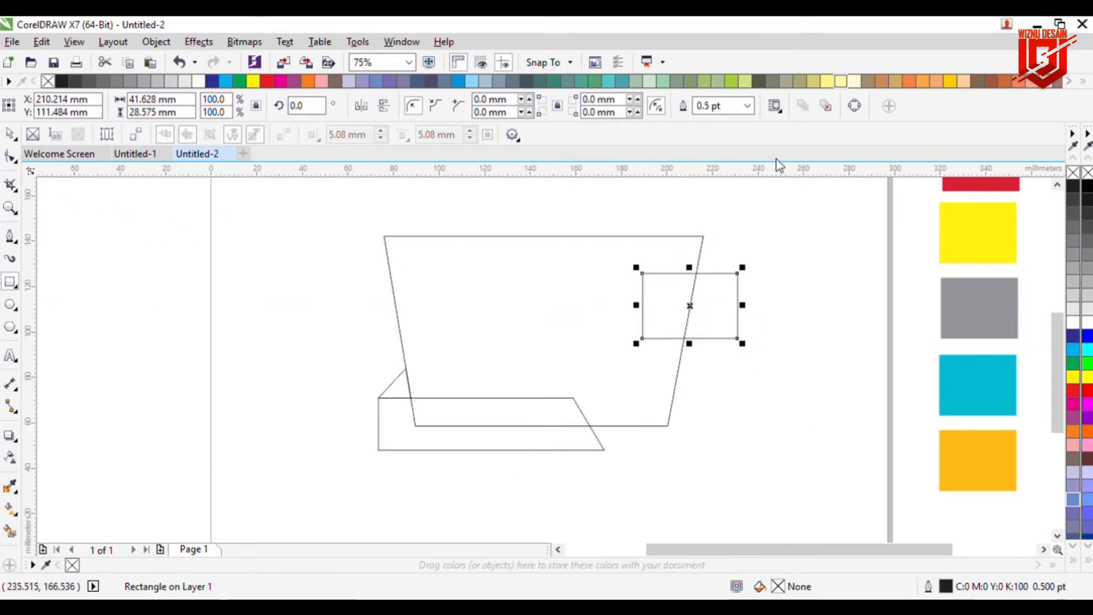
# Step: Convert the new rectangle to curves and move its two bottom nodes inward to taper it
pyautogui.click(857, 106)
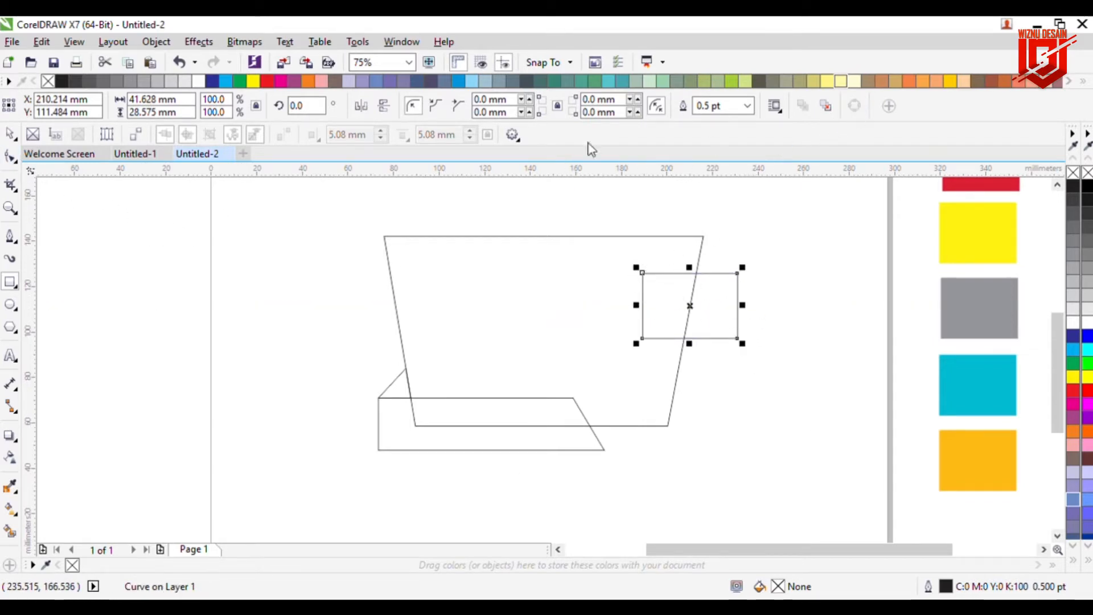
pyautogui.click(10, 156)
pyautogui.moveTo(738, 338); pyautogui.dragTo(728, 338)
pyautogui.moveTo(643, 338); pyautogui.dragTo(652, 338)
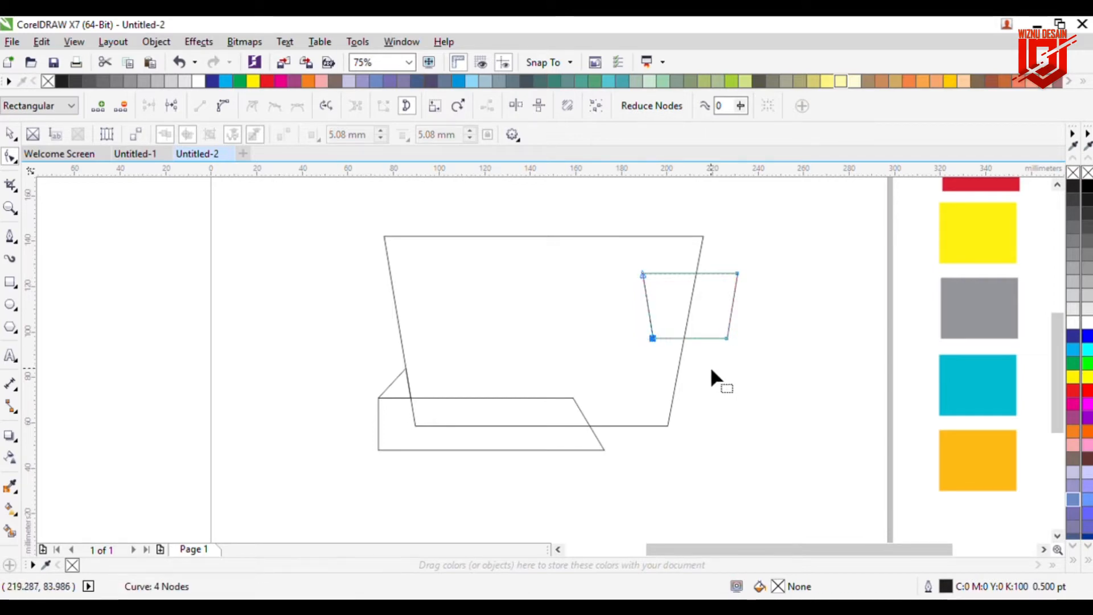
pyautogui.moveTo(727, 338); pyautogui.dragTo(722, 337)
pyautogui.click(746, 370)
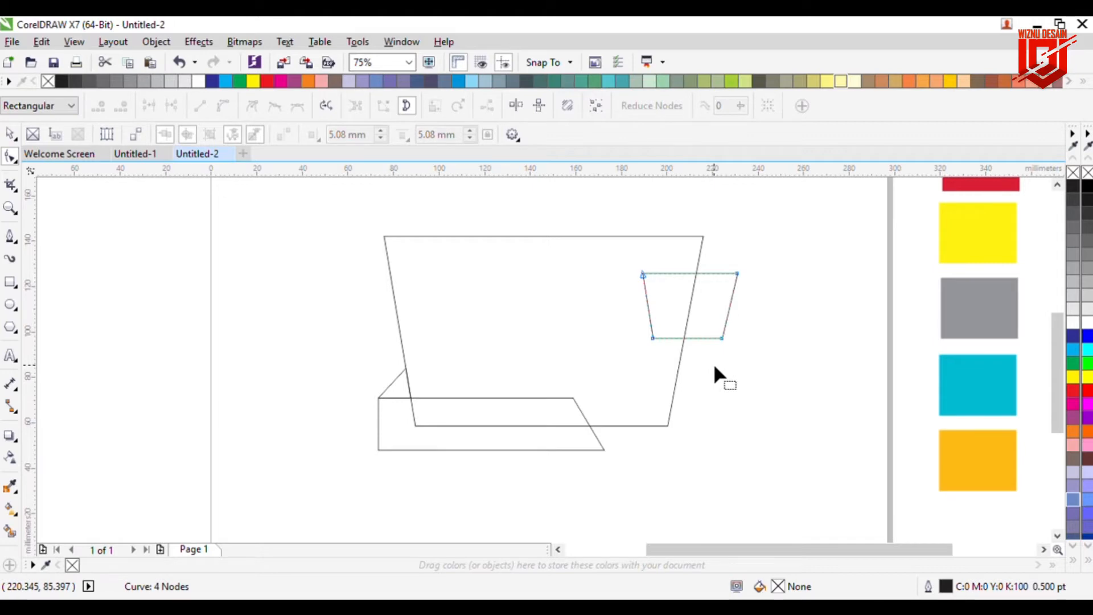
# Step: Draw a pointed outline linking the small shape's top edge to the cup's top edge, then delete it
pyautogui.click(10, 133)
pyautogui.click(149, 238)
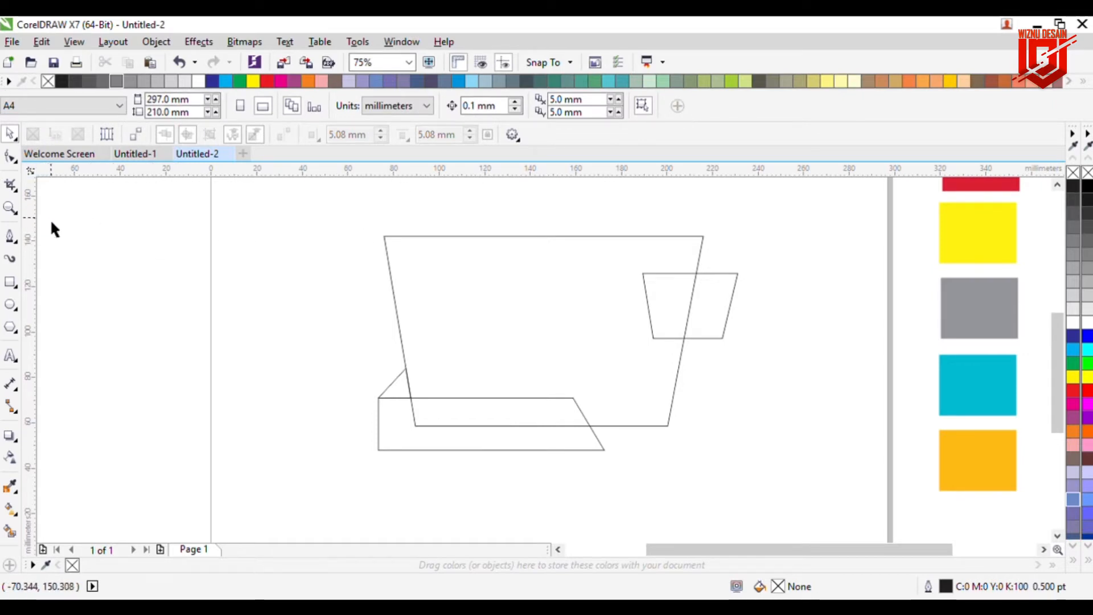
pyautogui.click(11, 237)
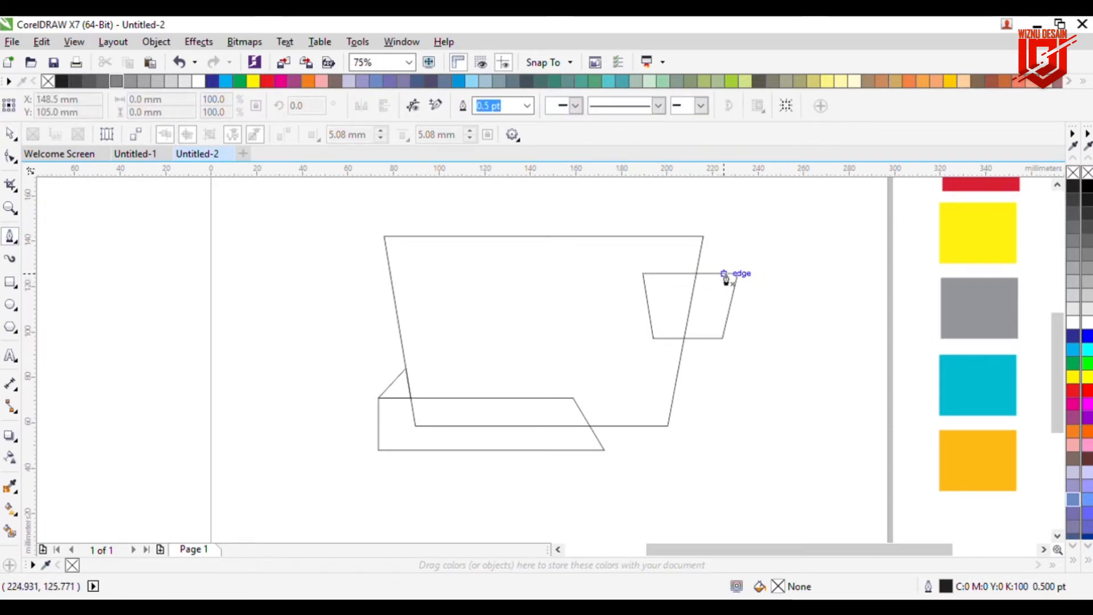
pyautogui.click(1057, 184)
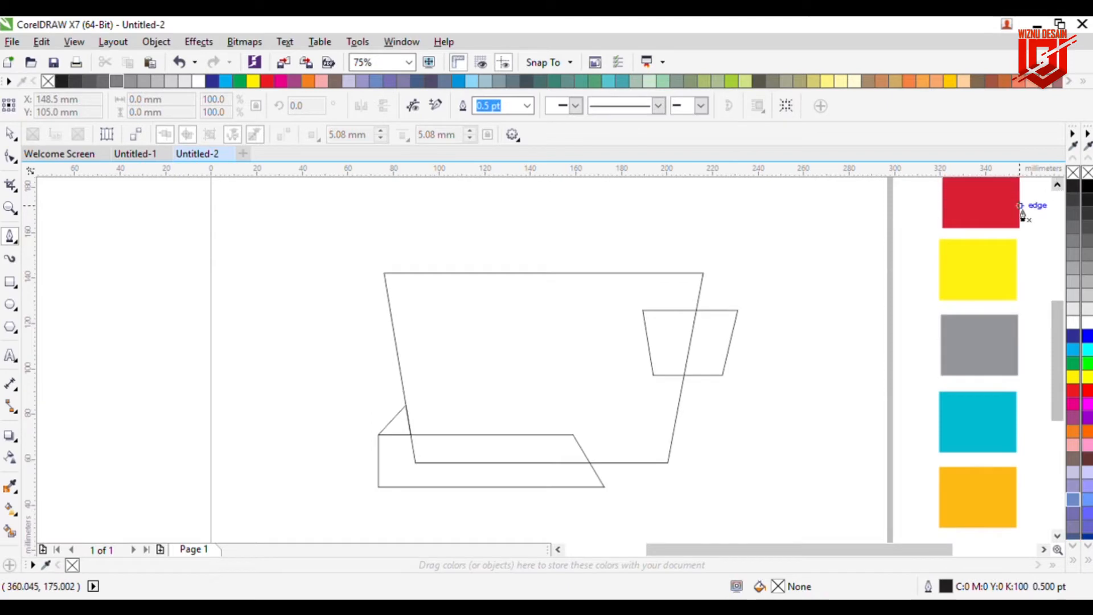
pyautogui.click(722, 311)
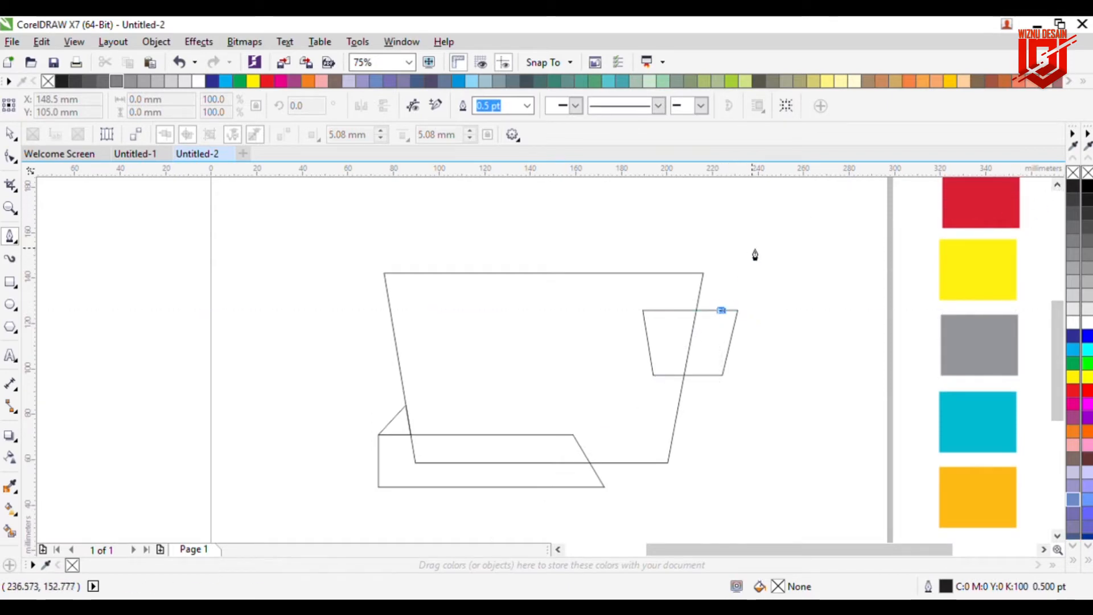
pyautogui.click(752, 219)
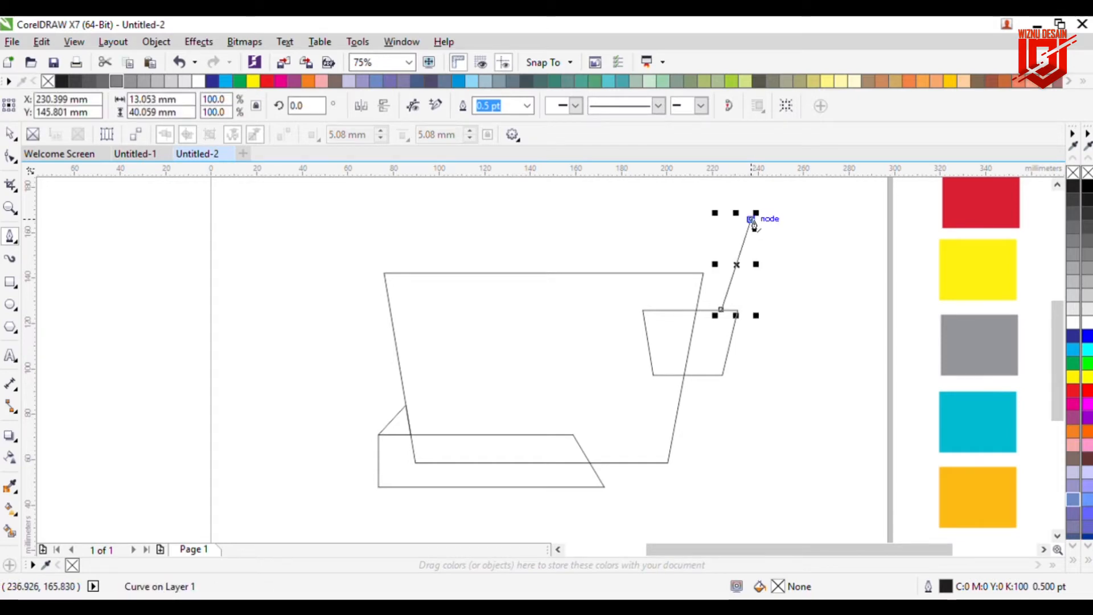
pyautogui.click(671, 278)
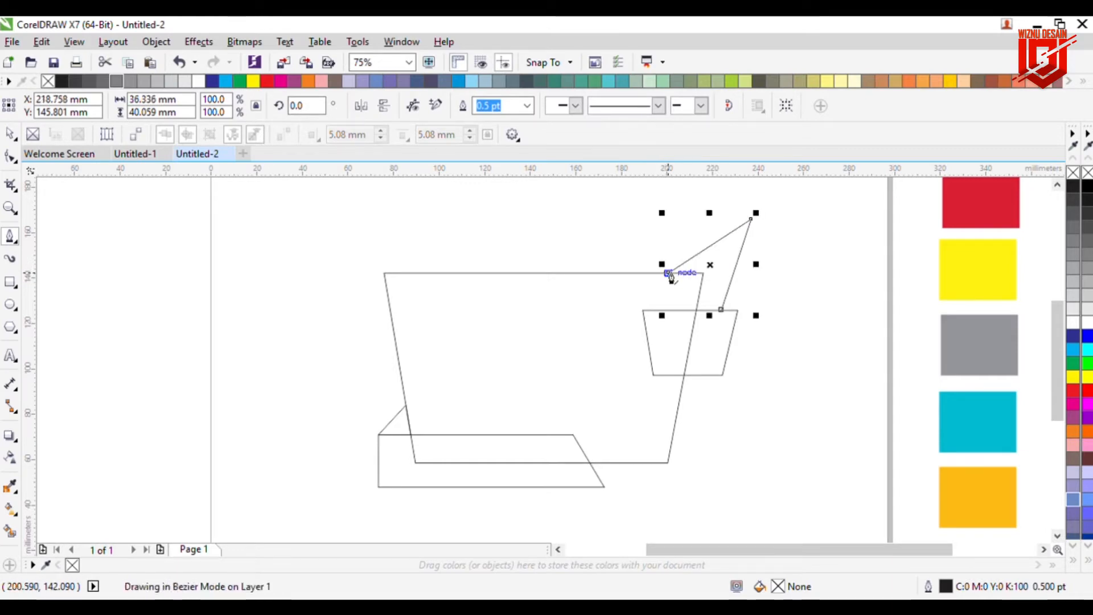
pyautogui.click(705, 278)
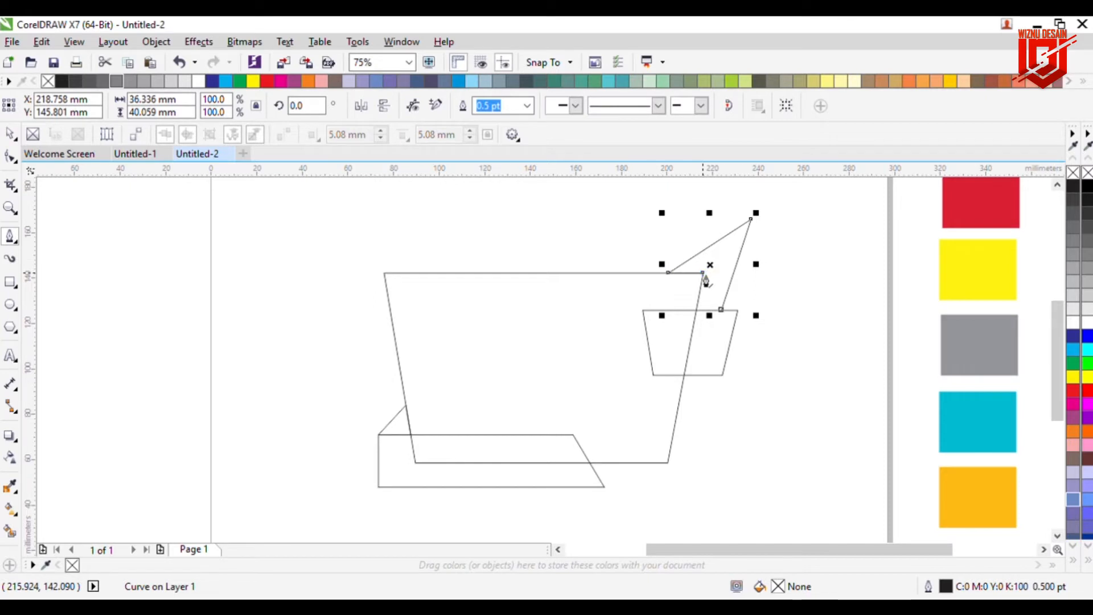
pyautogui.click(701, 316)
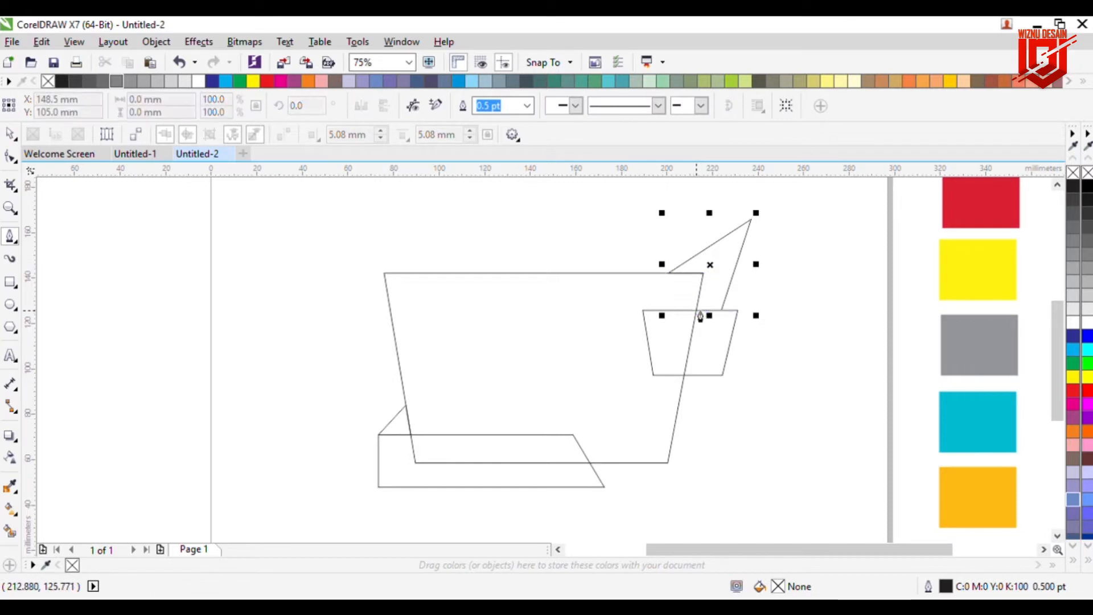
pyautogui.click(724, 316)
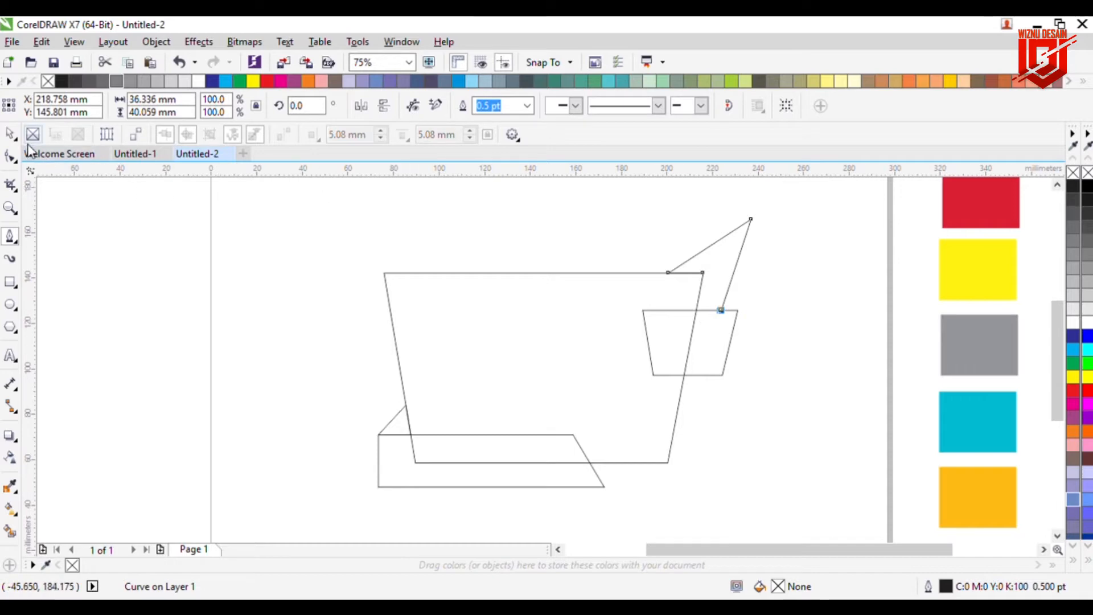
pyautogui.click(11, 136)
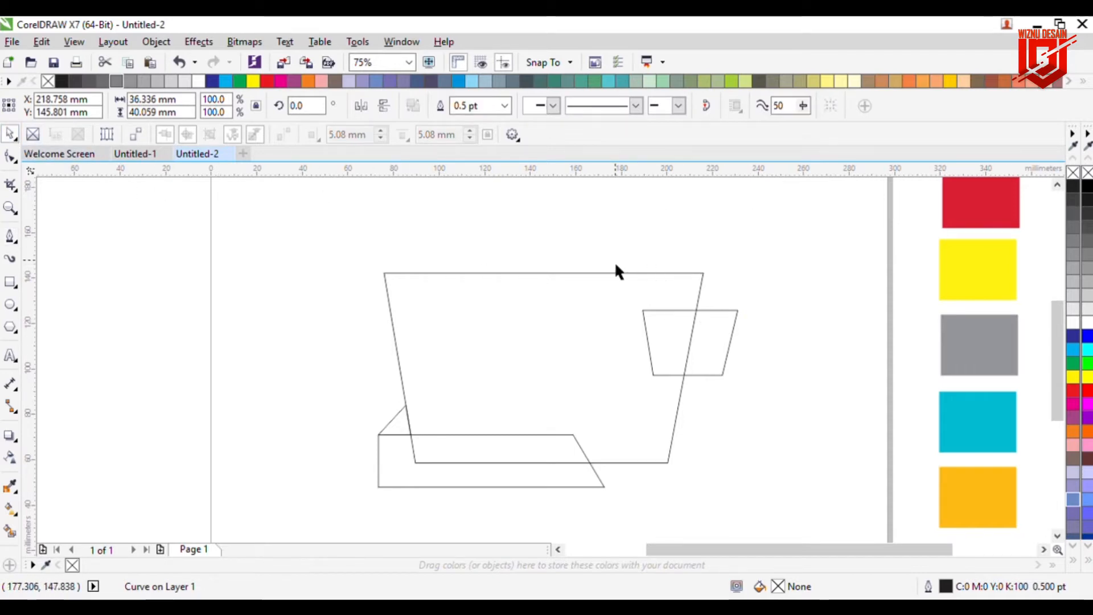
pyautogui.press('Delete')
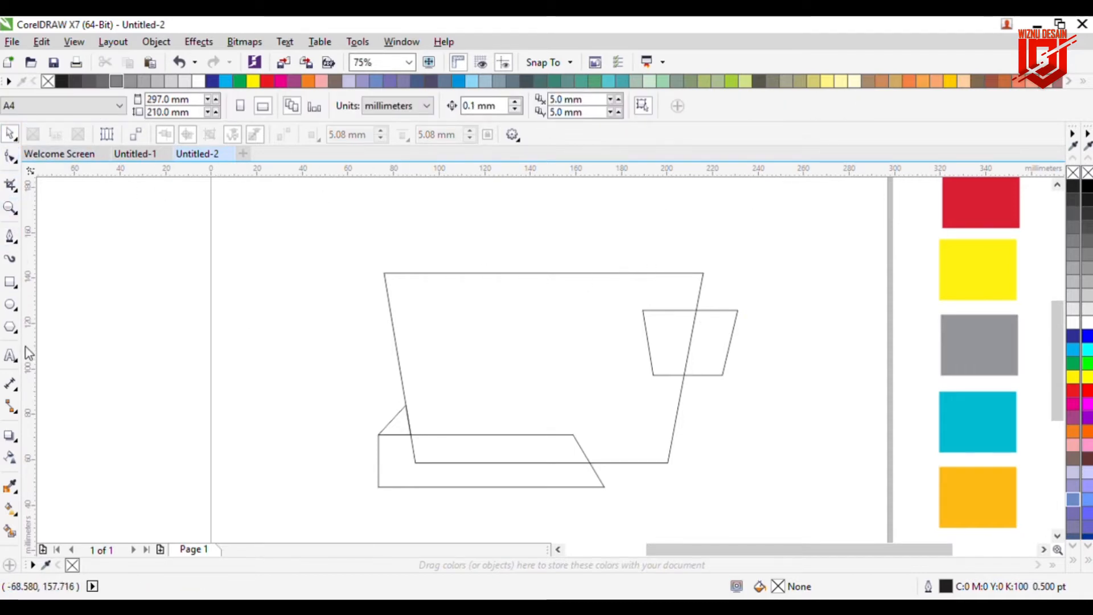
# Step: Draw an open line from the small shape's top edge up to a peak and back down to the cup's top edge
pyautogui.click(10, 235)
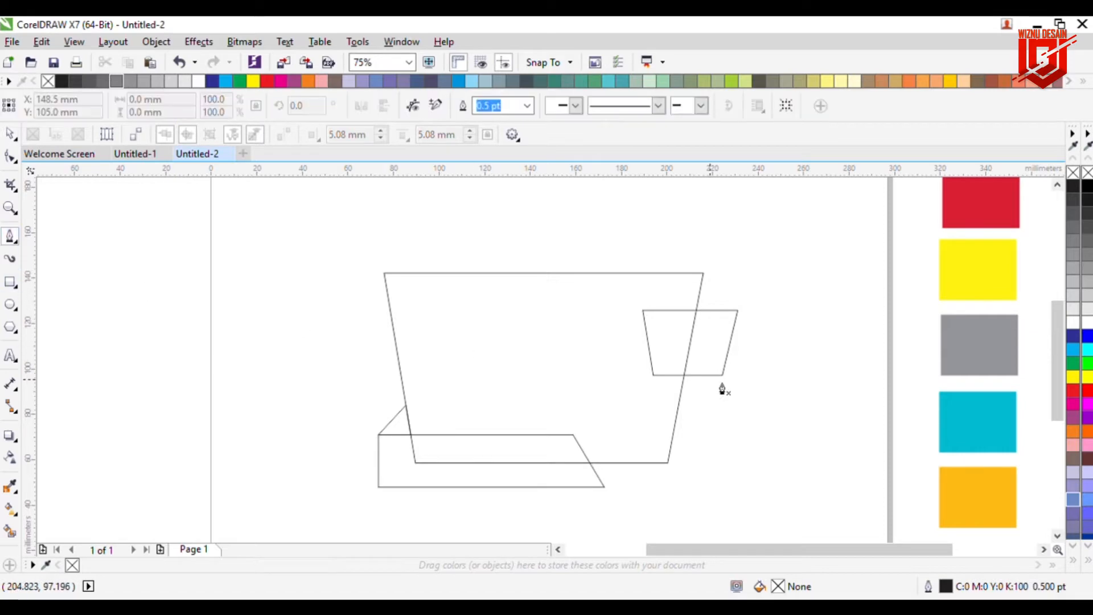
pyautogui.click(723, 311)
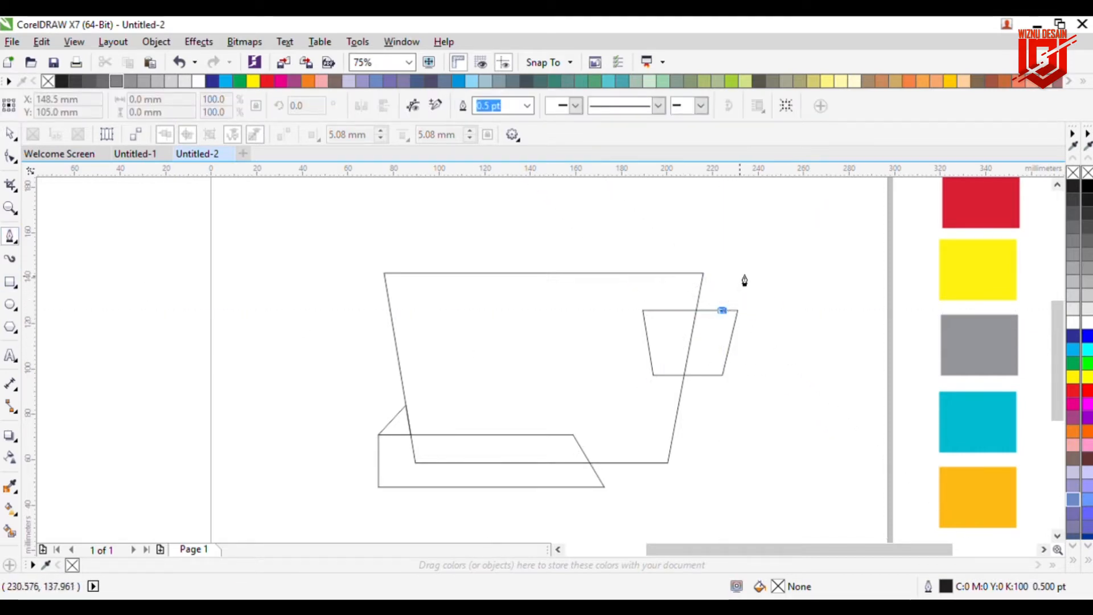
pyautogui.click(756, 228)
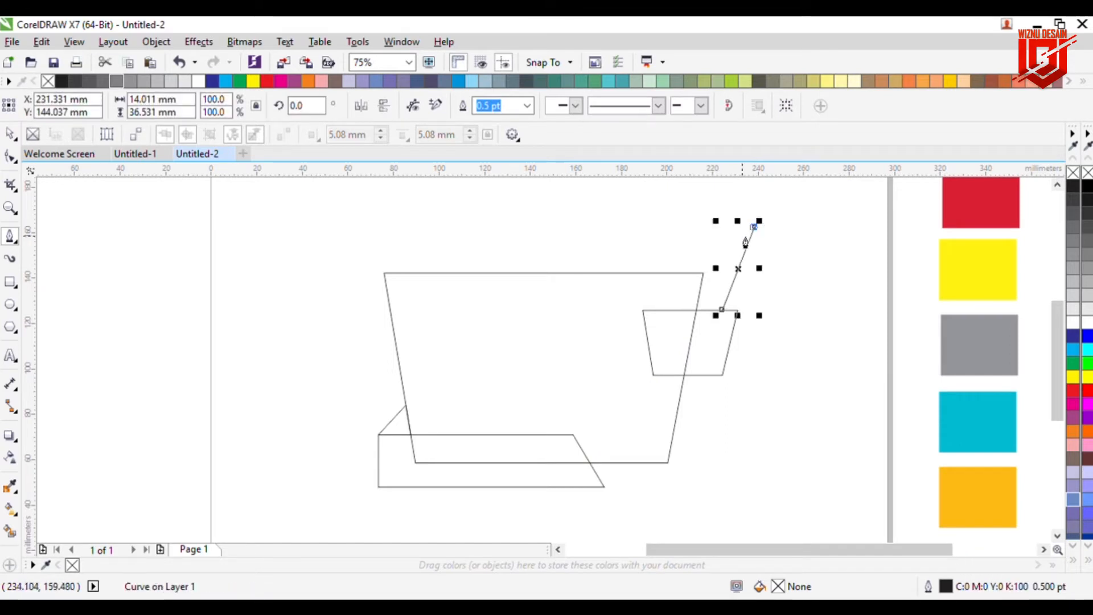
pyautogui.click(665, 274)
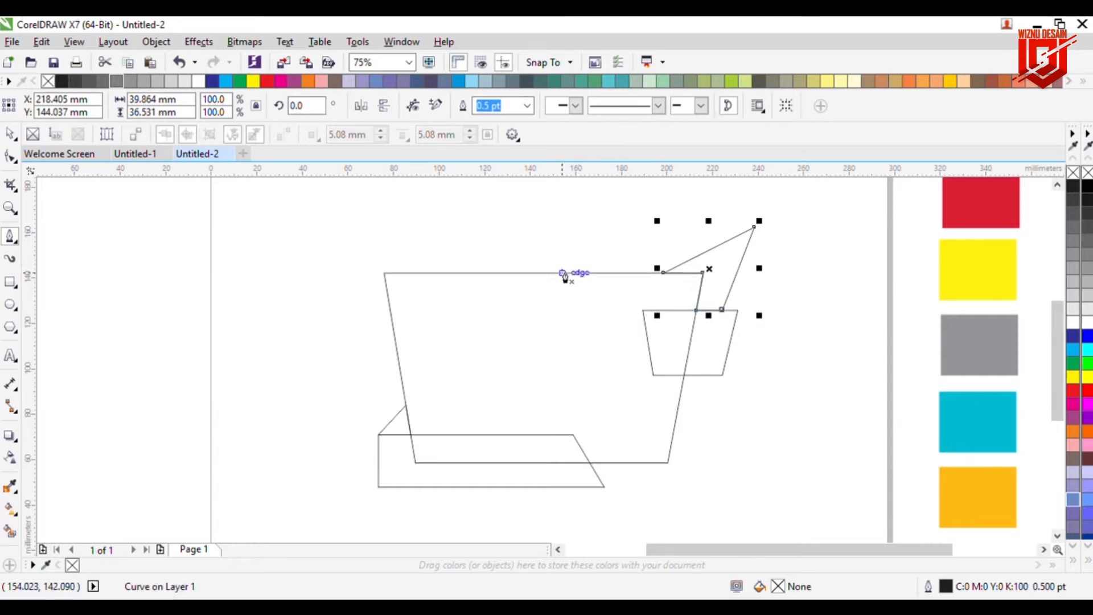
# Step: Move the line's peak node slightly down and to the left
pyautogui.click(10, 156)
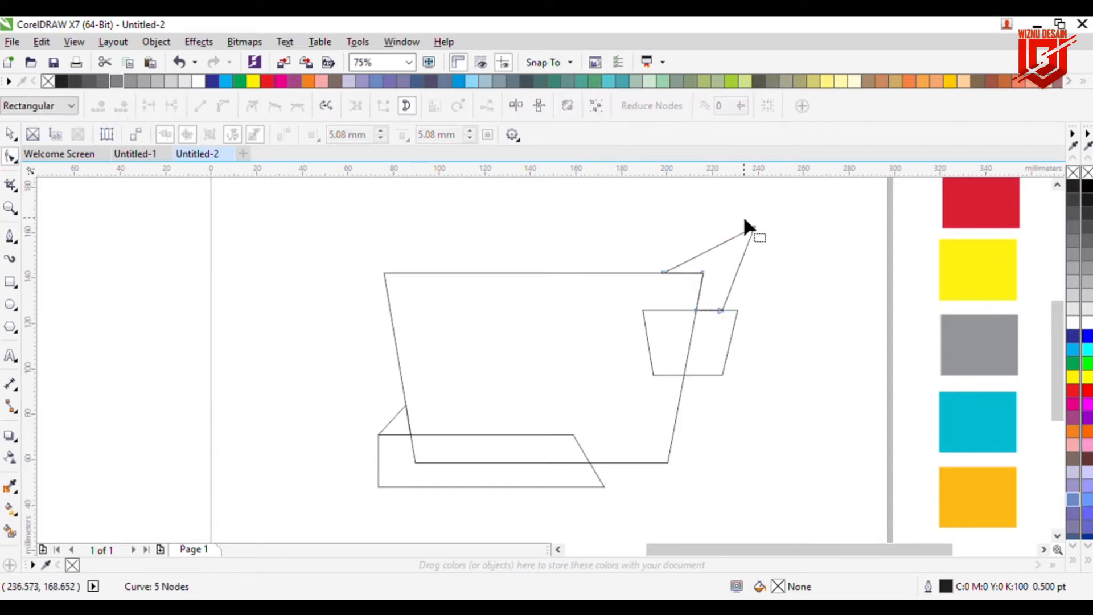
pyautogui.click(753, 229)
pyautogui.moveTo(752, 228); pyautogui.dragTo(748, 227)
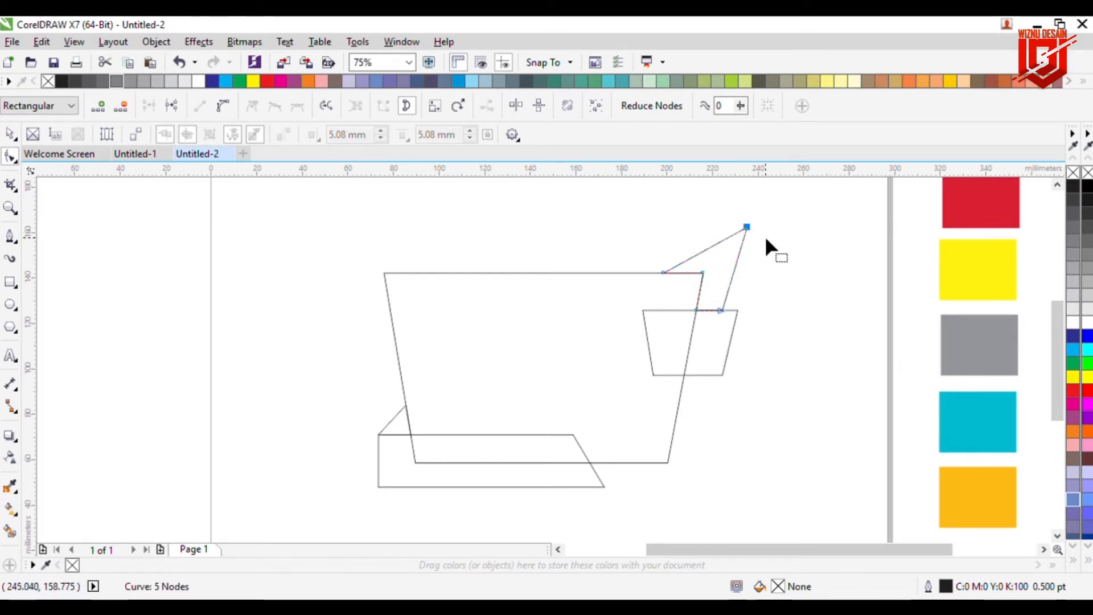
pyautogui.moveTo(744, 229); pyautogui.dragTo(743, 235)
pyautogui.moveTo(742, 233); pyautogui.dragTo(741, 232)
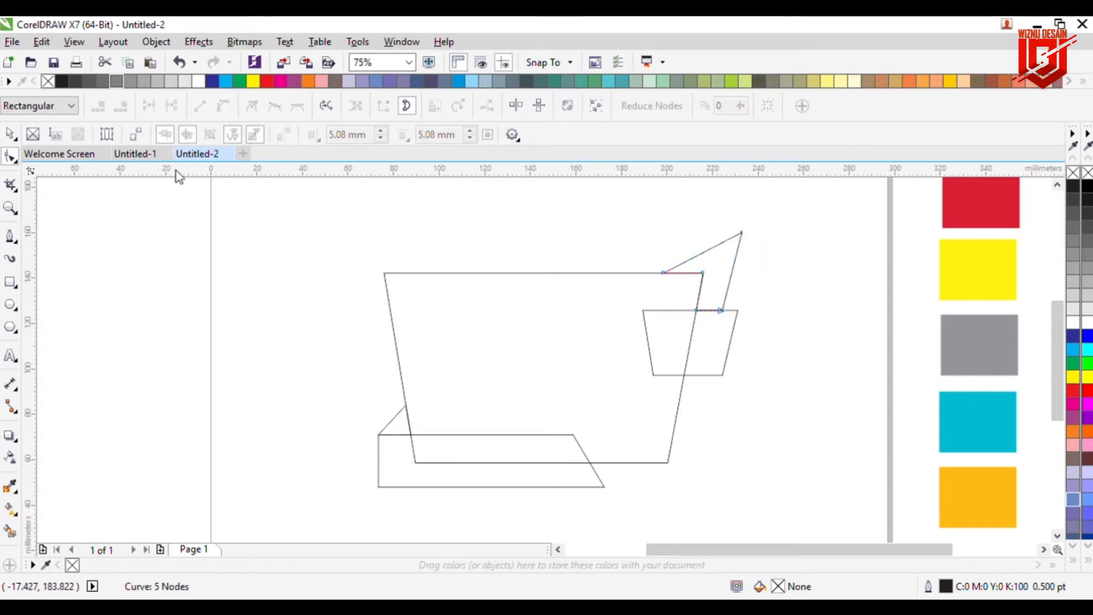
# Step: Draw a small closed triangle filling the gap between the line and the small shape's top-right corner
pyautogui.click(10, 235)
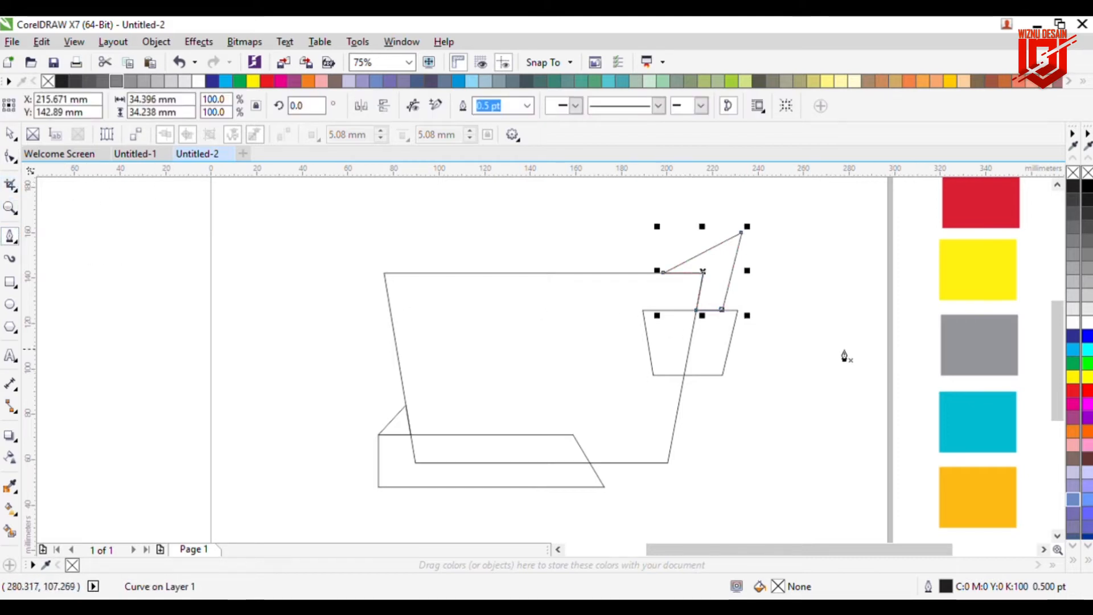
pyautogui.scroll(2, 831, 351)
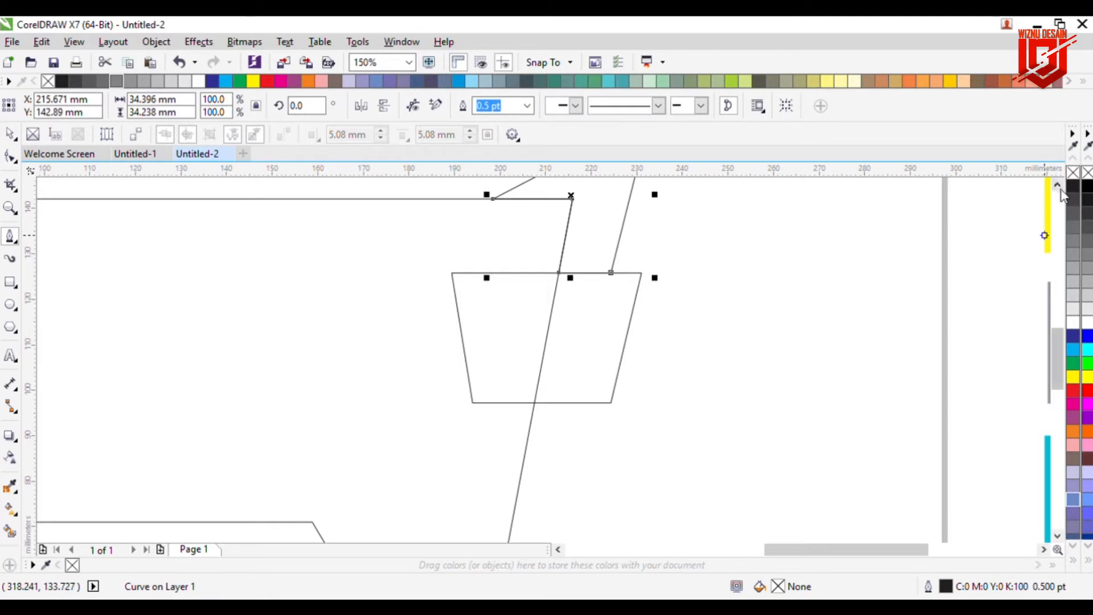
pyautogui.scroll(1, 1058, 219)
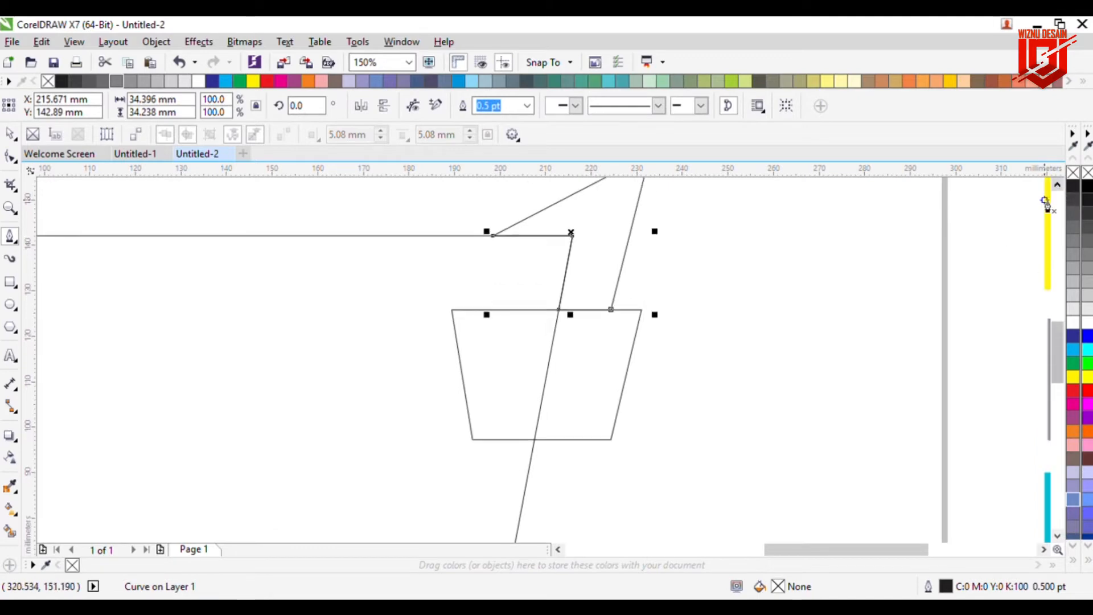
pyautogui.click(644, 312)
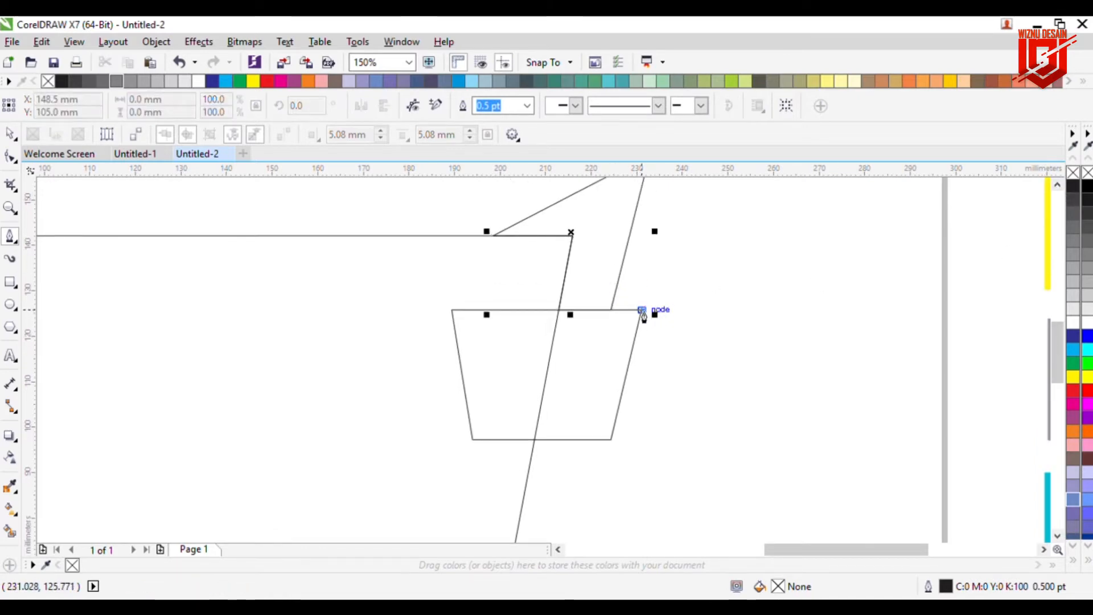
pyautogui.click(619, 287)
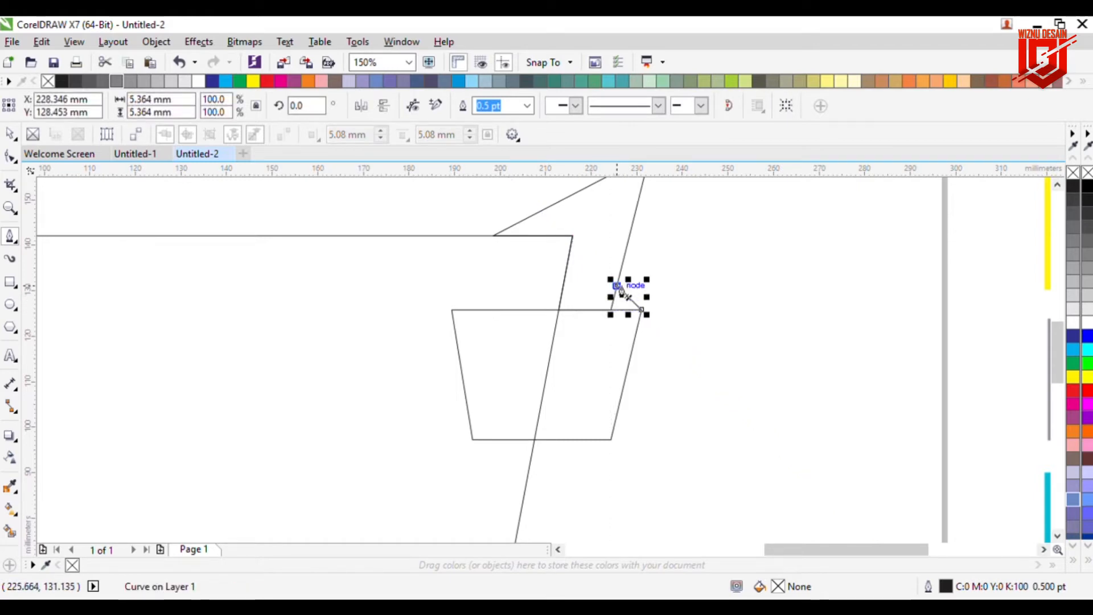
pyautogui.click(612, 311)
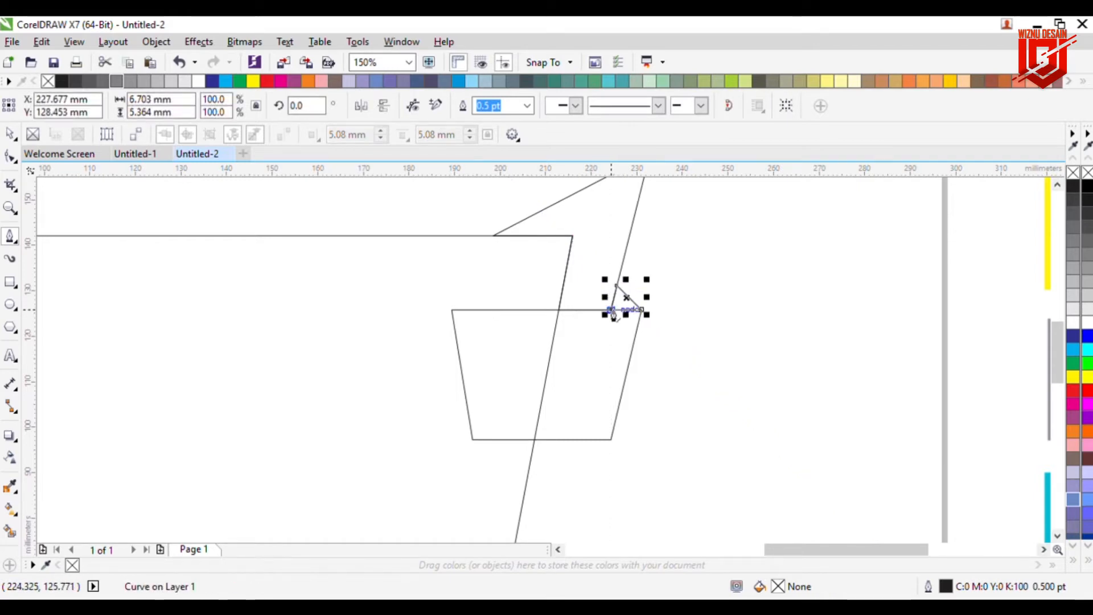
pyautogui.click(642, 311)
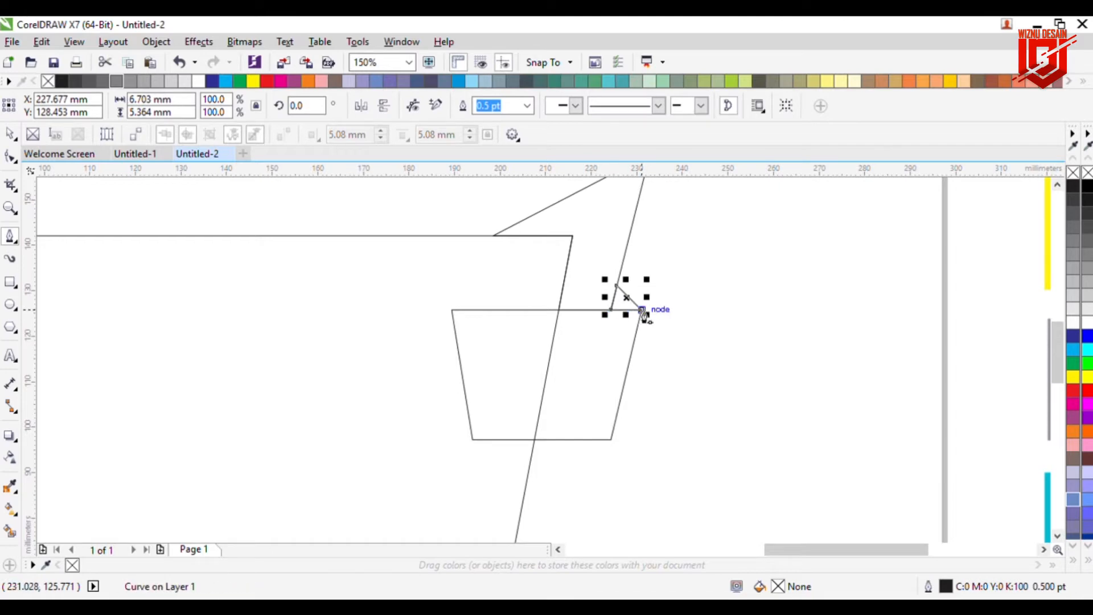
pyautogui.press('space')
pyautogui.click(705, 338)
pyautogui.scroll(-2, 586, 340)
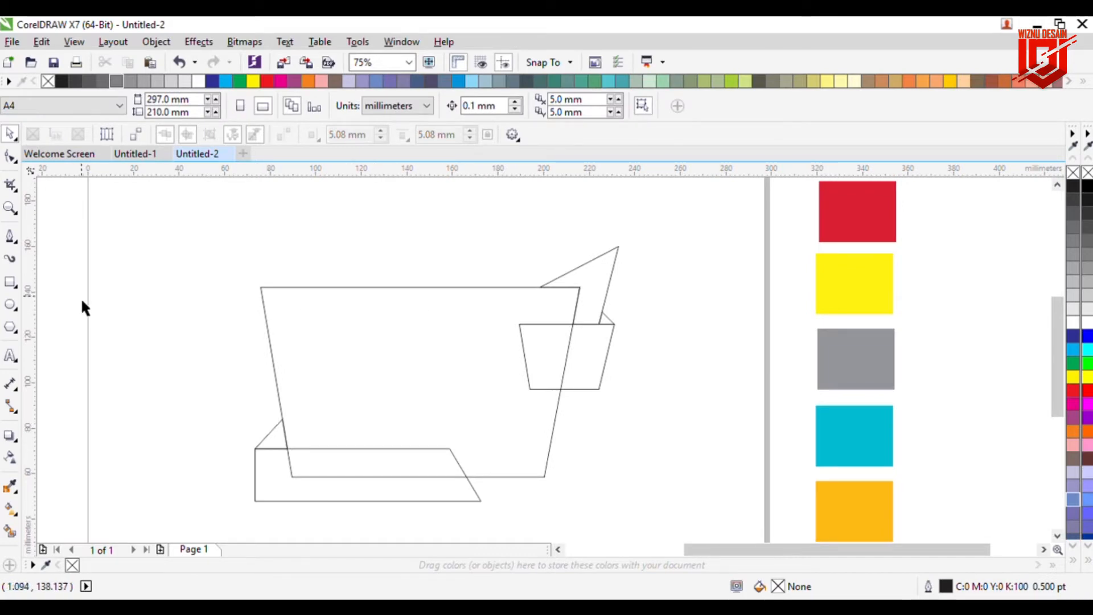
# Step: Draw a rectangle about 79 x 29 mm sitting on the cup's upper-left top edge
pyautogui.click(11, 282)
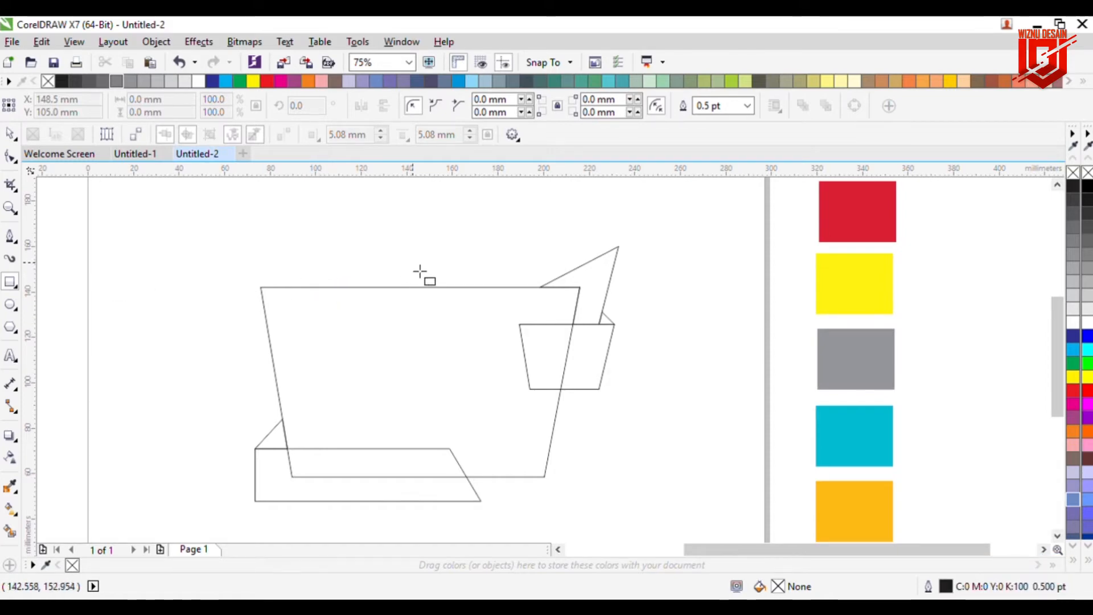
pyautogui.moveTo(440, 221); pyautogui.dragTo(268, 290)
pyautogui.click(10, 133)
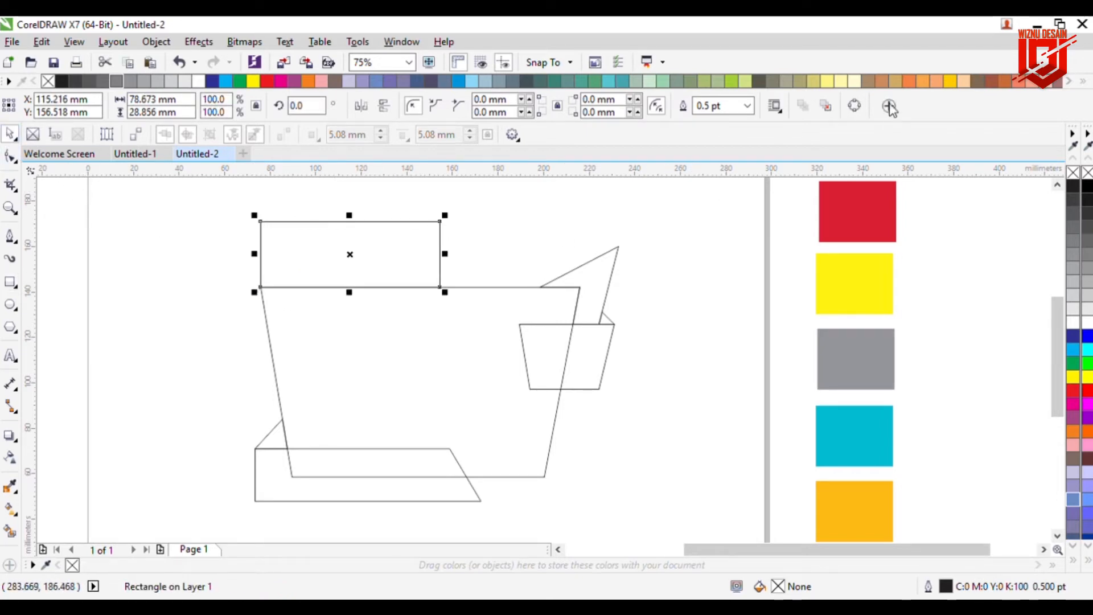
# Step: Convert the new rectangle to curves and delete its top-left node to turn it into a triangle
pyautogui.click(855, 107)
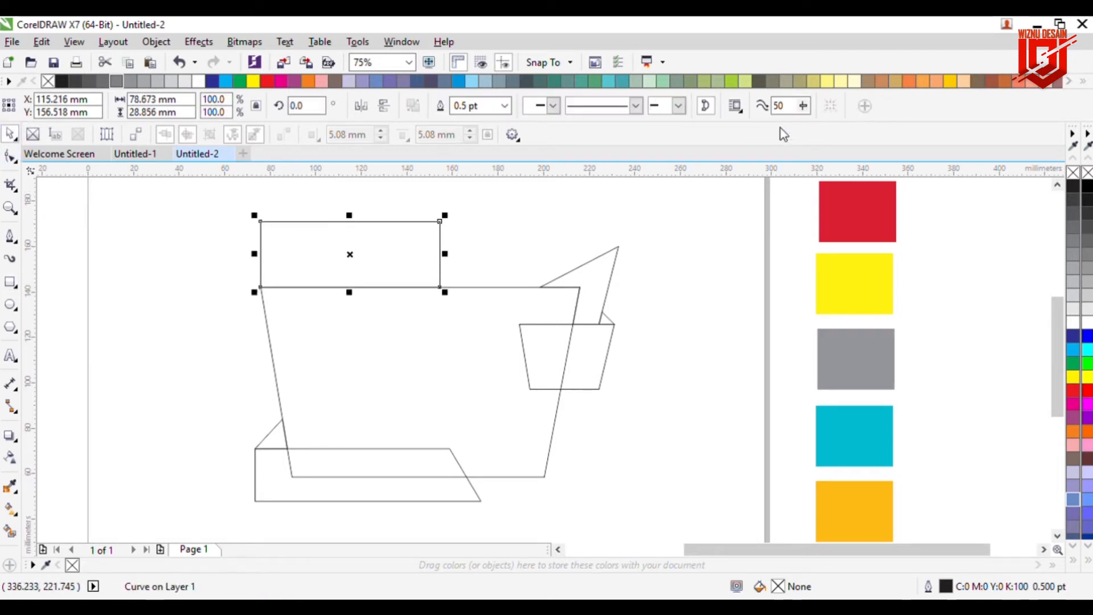
pyautogui.click(10, 156)
pyautogui.click(261, 222)
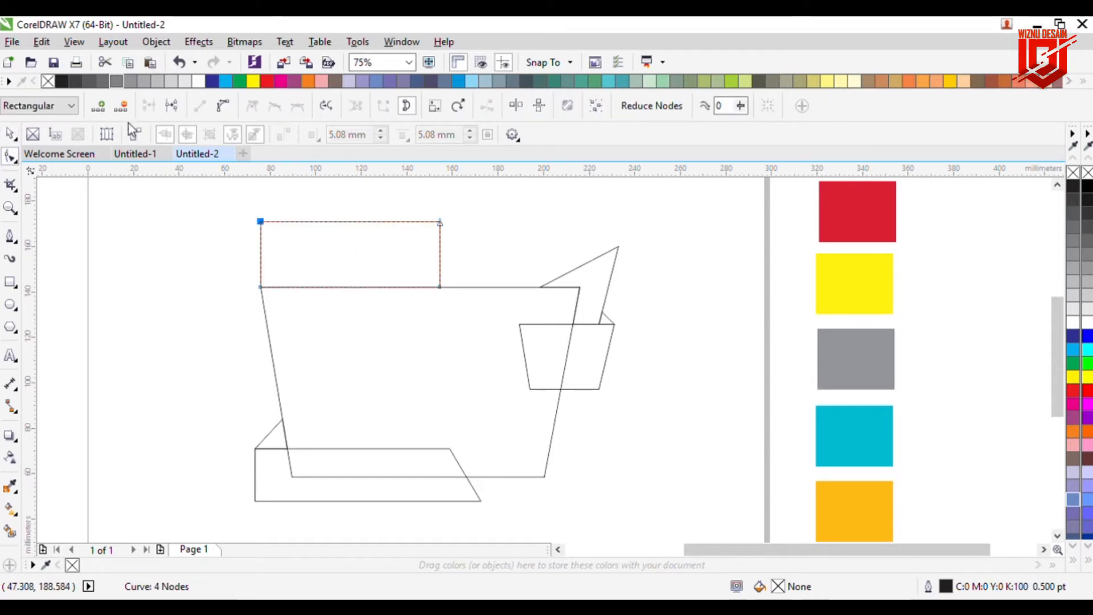
pyautogui.click(120, 105)
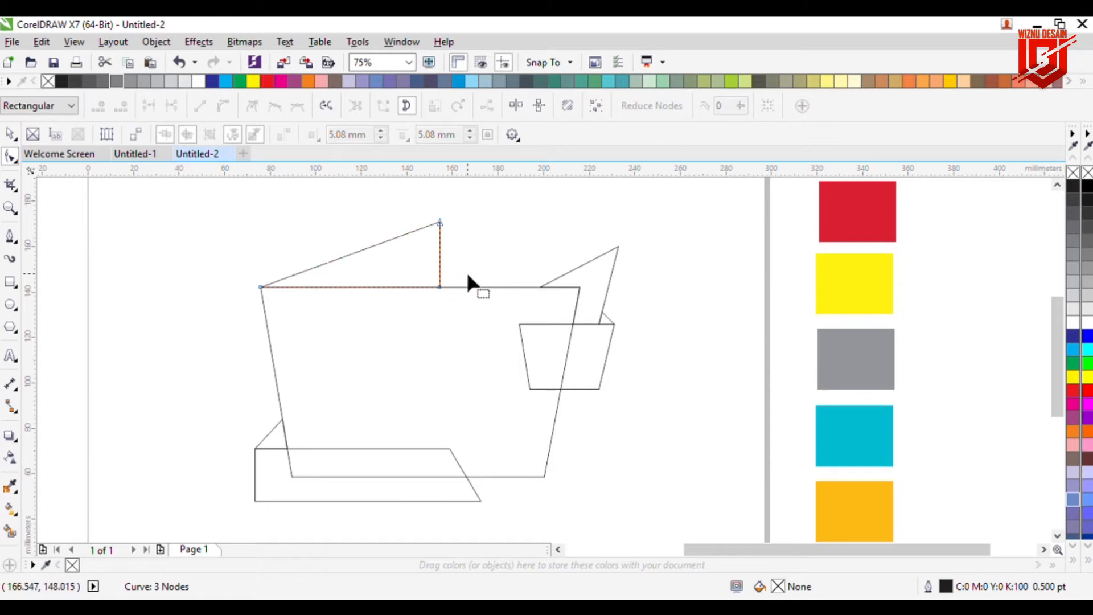
# Step: Stretch the triangle to about 97 mm wide and shift its two right-side nodes further right
pyautogui.click(11, 135)
pyautogui.moveTo(444, 253); pyautogui.dragTo(496, 265)
pyautogui.click(10, 156)
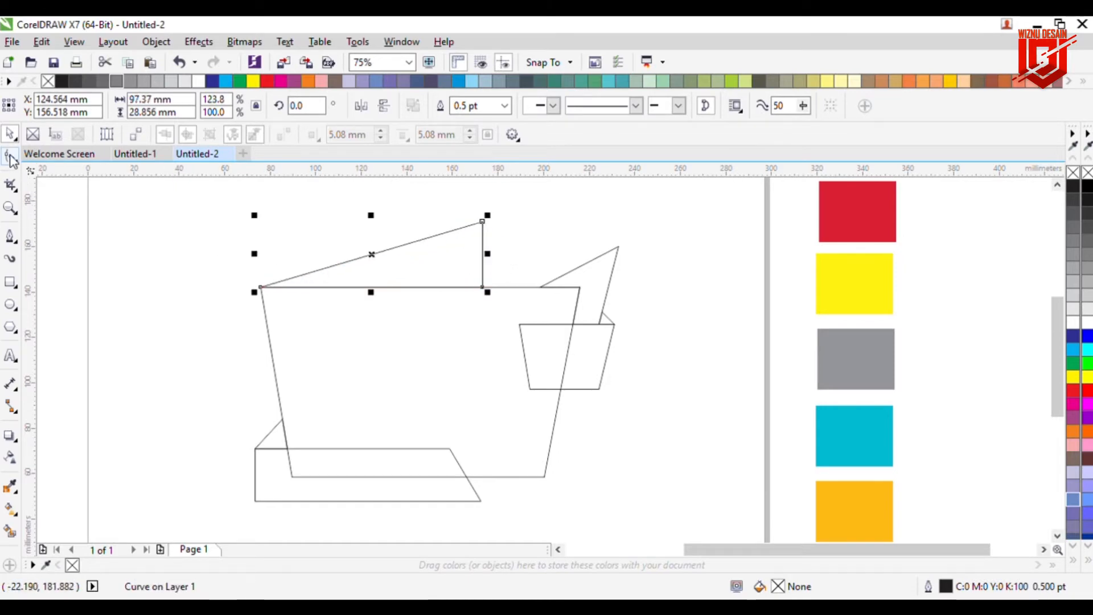
pyautogui.moveTo(483, 222); pyautogui.dragTo(508, 222)
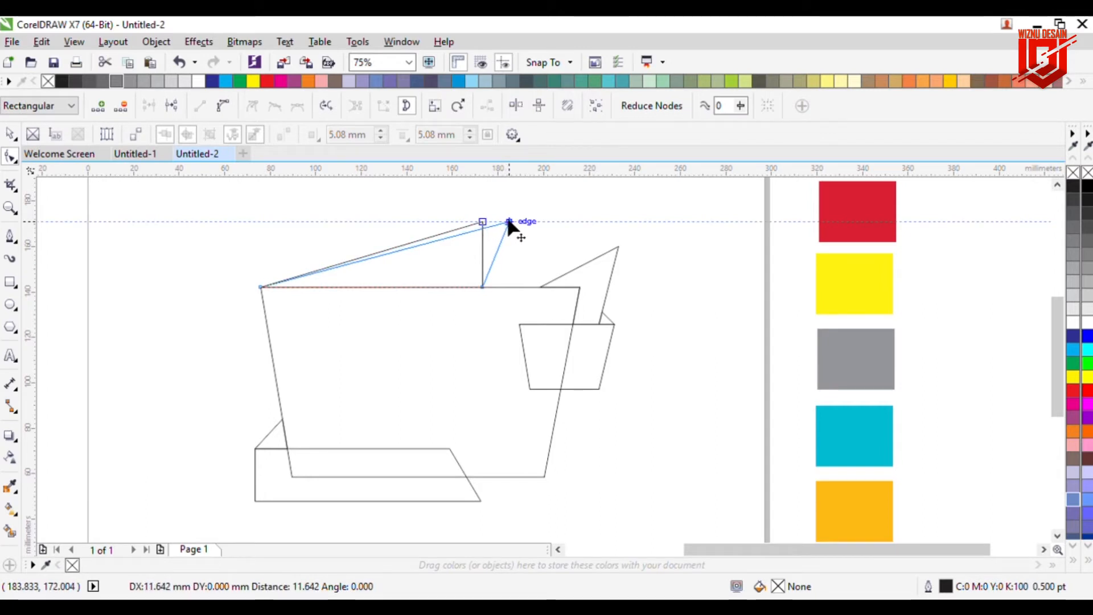
pyautogui.moveTo(508, 222); pyautogui.dragTo(512, 223)
pyautogui.moveTo(481, 287); pyautogui.dragTo(492, 287)
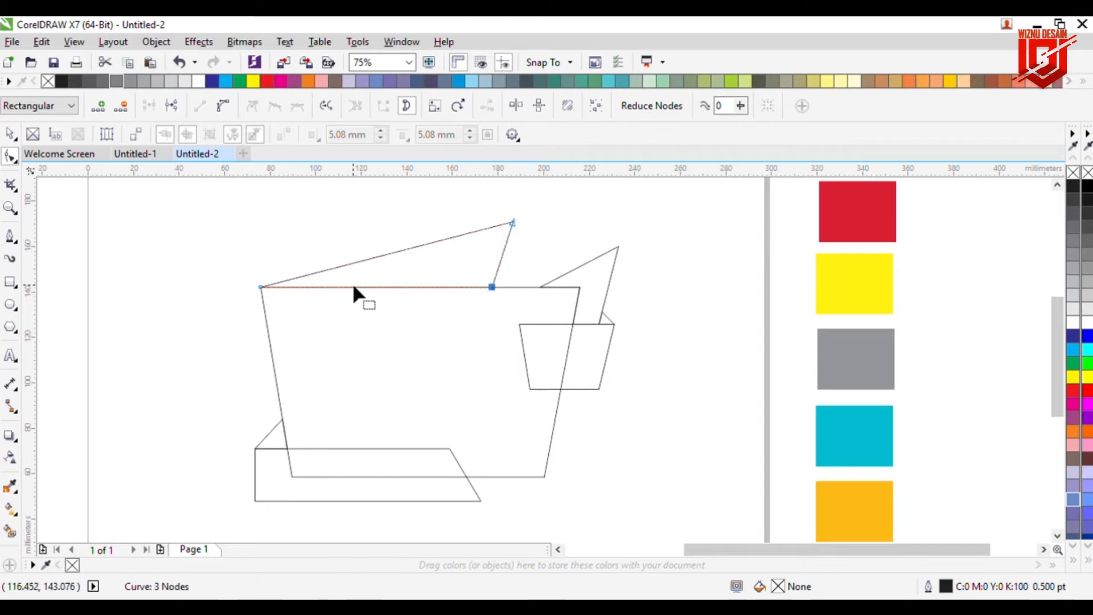
# Step: Move the triangle up and to the right so it floats above the cup's top edge
pyautogui.click(11, 133)
pyautogui.click(145, 204)
pyautogui.click(390, 267)
pyautogui.moveTo(402, 275); pyautogui.dragTo(425, 247)
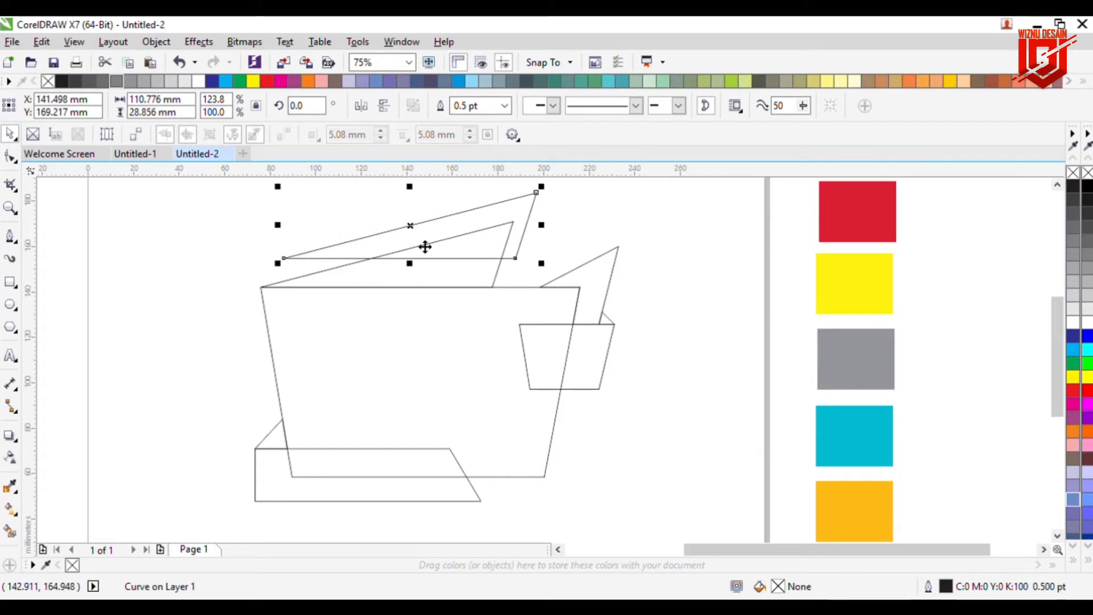
# Step: Mirror the triangle horizontally and move it down so its base sits on the cup's top edge
pyautogui.click(364, 107)
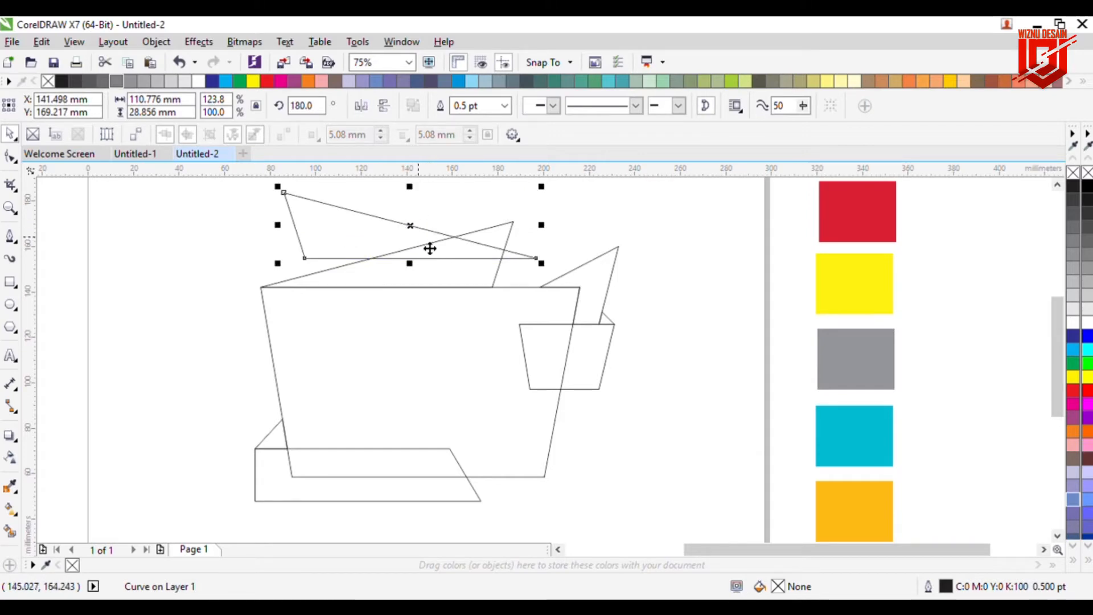
pyautogui.moveTo(425, 236); pyautogui.dragTo(422, 264)
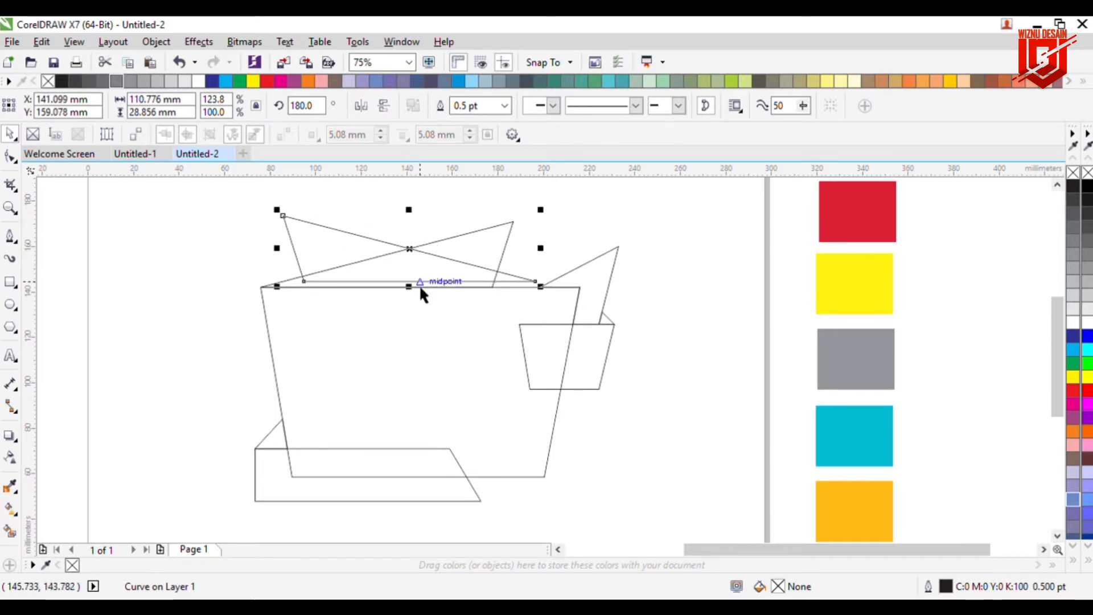
pyautogui.scroll(3, 419, 285)
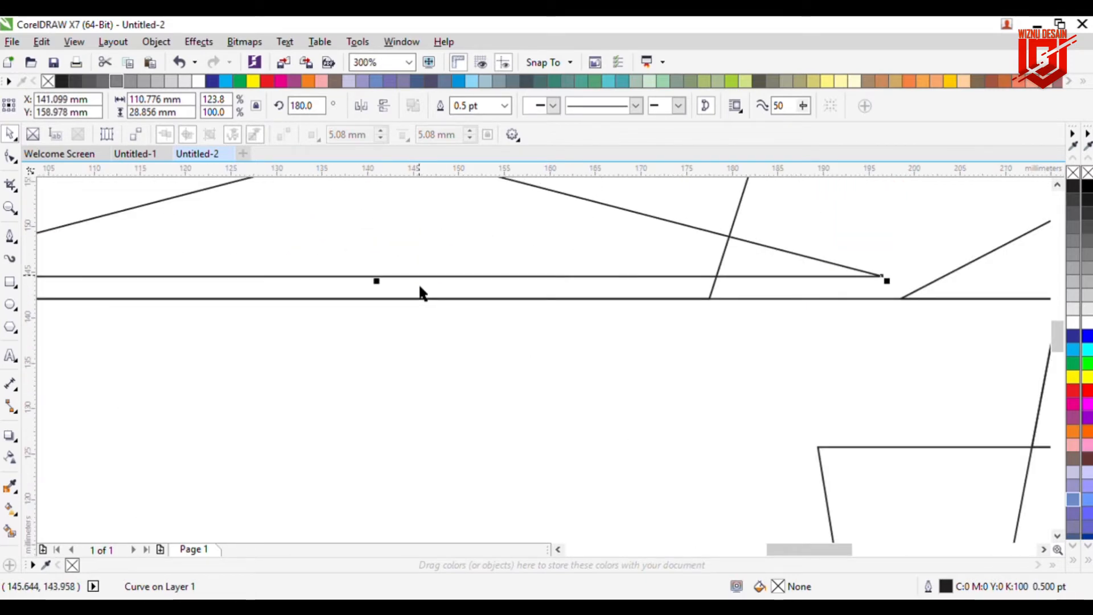
pyautogui.moveTo(419, 288); pyautogui.dragTo(419, 288)
pyautogui.press('Down')
pyautogui.press('Down')
pyautogui.press('Down')
pyautogui.press('Down')
pyautogui.press('Down')
pyautogui.press('Down')
pyautogui.press('Down')
pyautogui.press('Down')
pyautogui.press('Down')
pyautogui.press('Down')
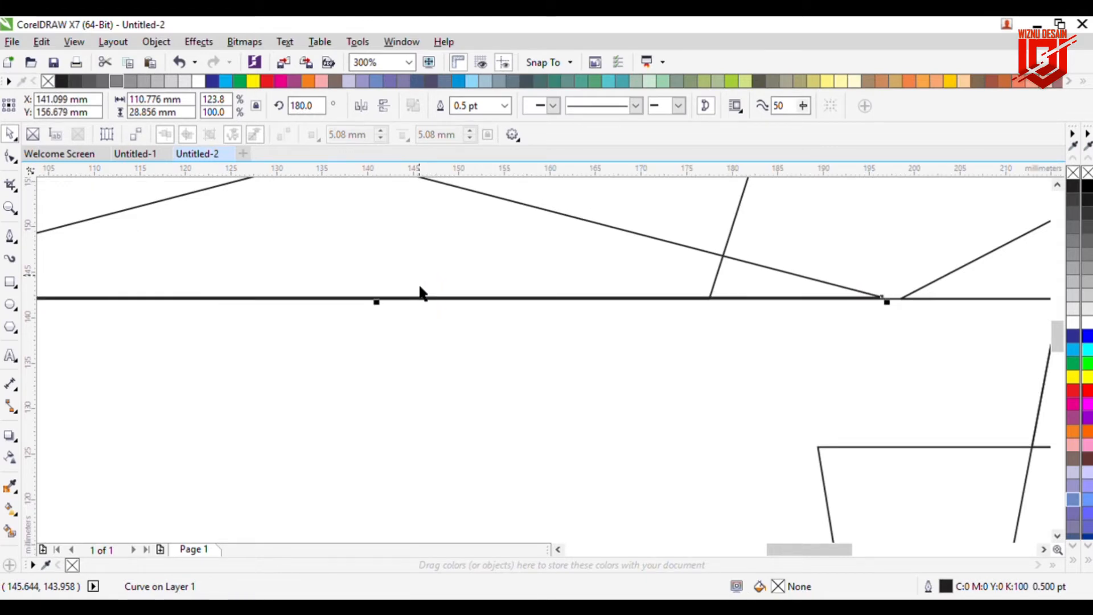
pyautogui.press('Down')
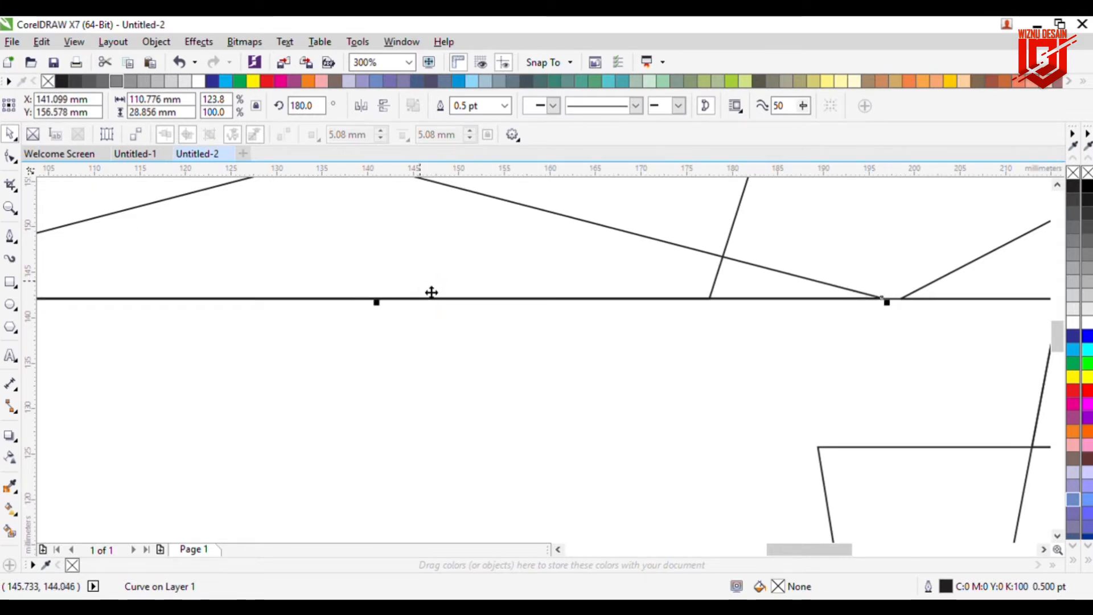
pyautogui.scroll(-3, 432, 291)
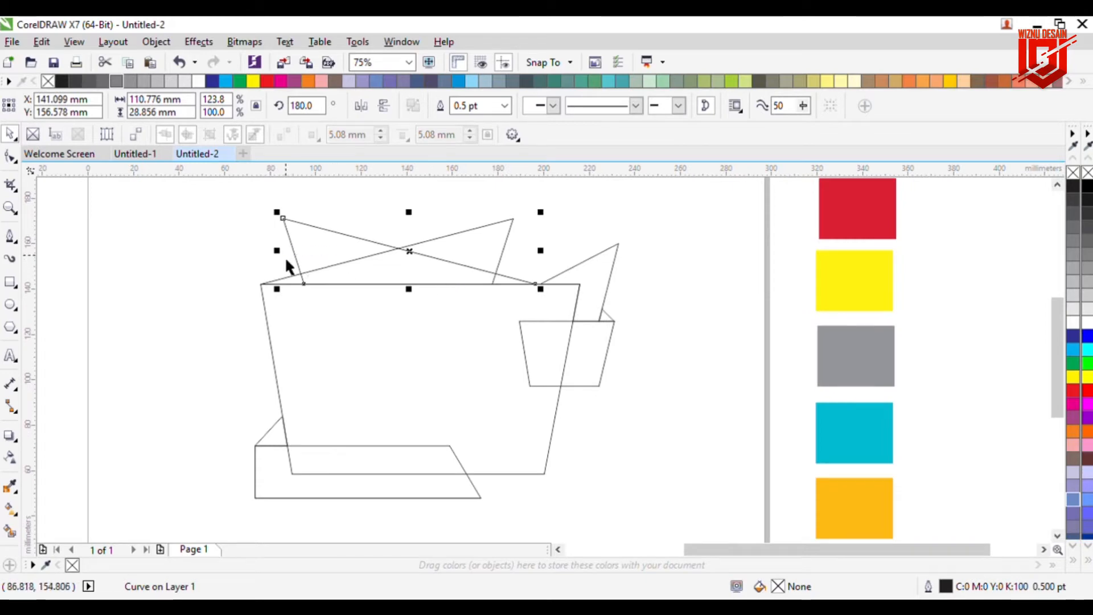
# Step: Resize the mirrored triangle to about 73 mm wide and 21 mm tall
pyautogui.moveTo(288, 263); pyautogui.dragTo(358, 262)
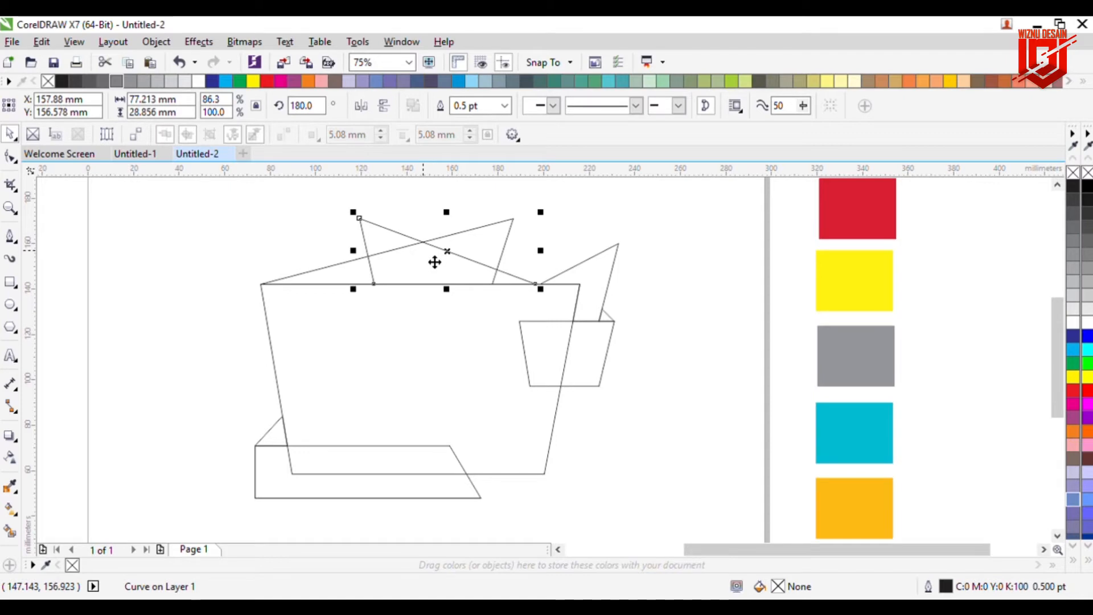
pyautogui.moveTo(449, 212); pyautogui.dragTo(457, 225)
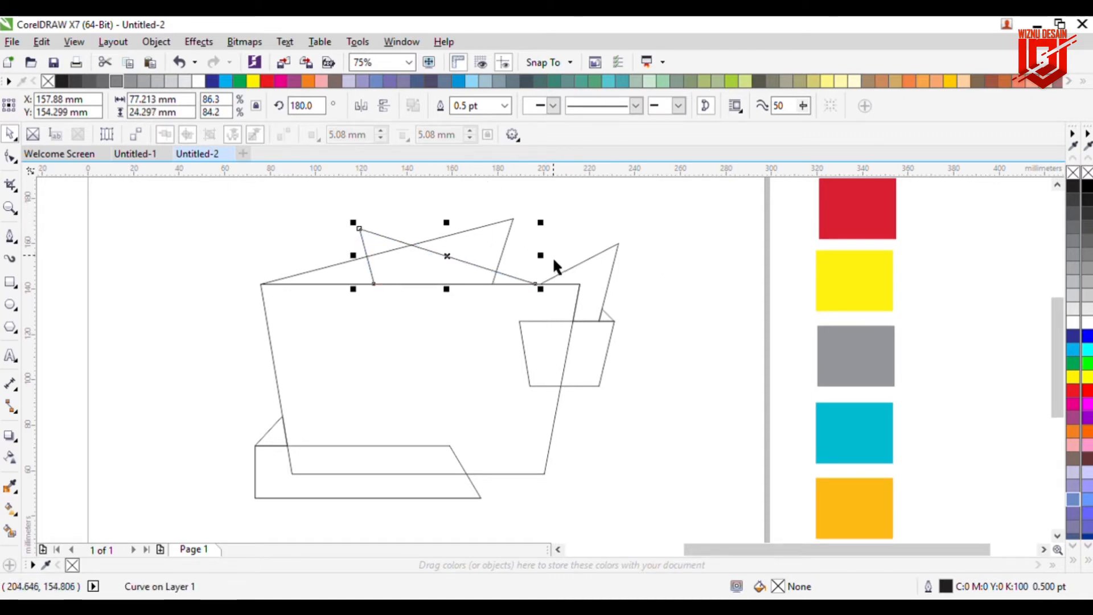
pyautogui.moveTo(540, 255); pyautogui.dragTo(531, 256)
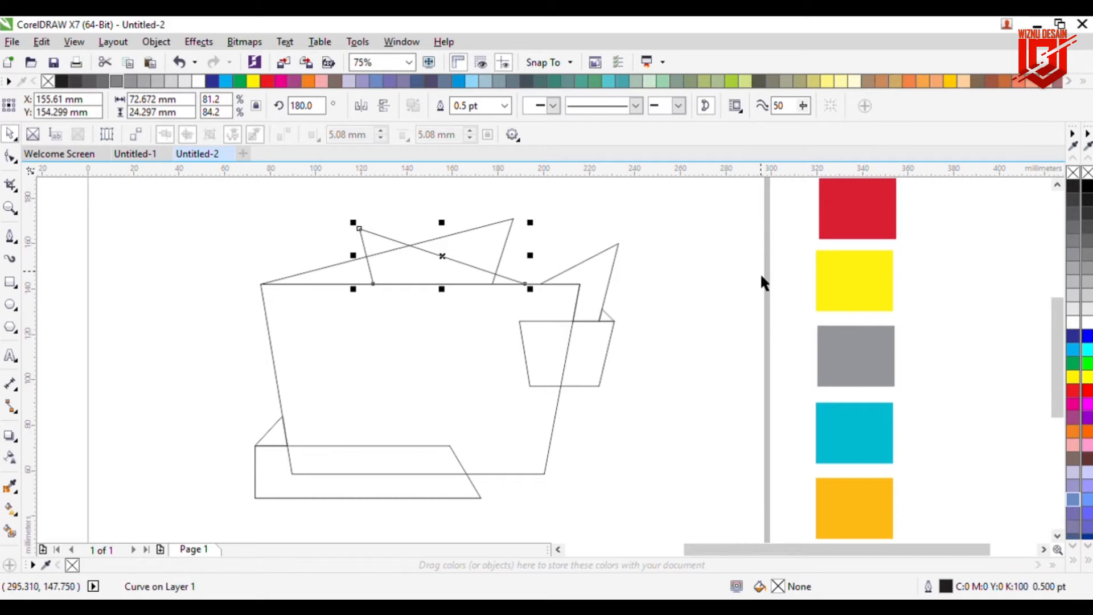
pyautogui.moveTo(459, 235); pyautogui.dragTo(457, 241)
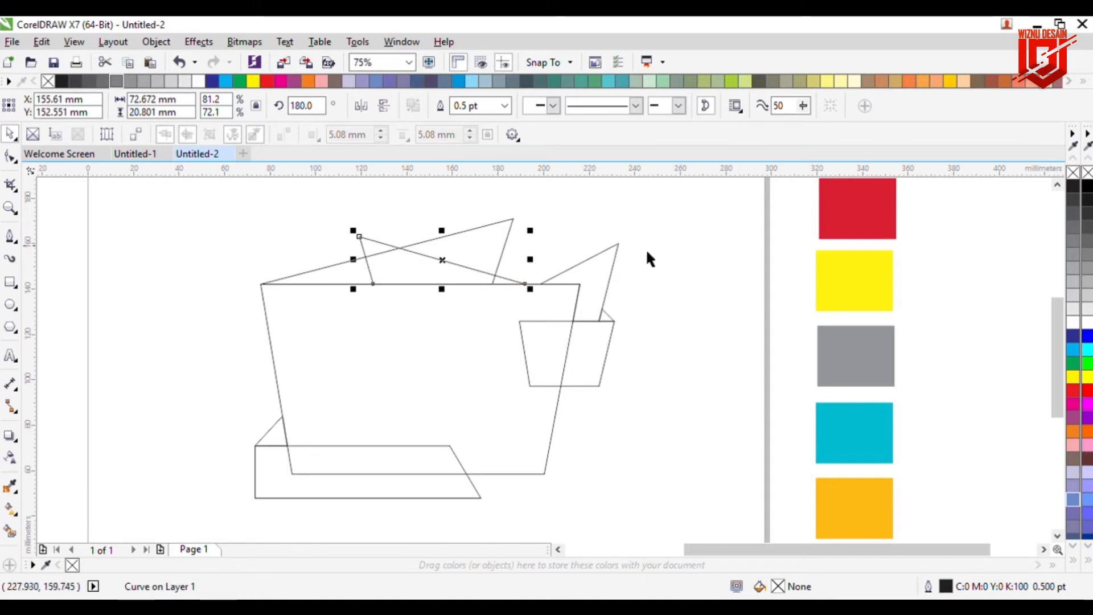
pyautogui.click(730, 256)
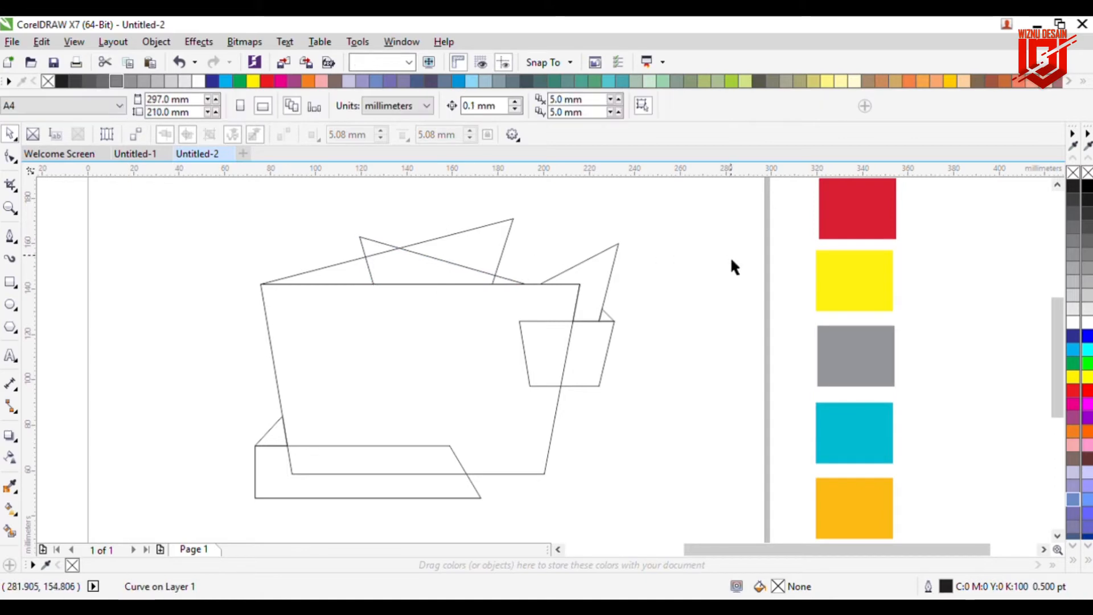
# Step: Draw a rectangle about 53.5 x 17.3 mm resting on the cup's top edge between the triangles
pyautogui.click(9, 282)
pyautogui.moveTo(286, 246)
pyautogui.mouseDown()
pyautogui.moveTo(395, 293)
pyautogui.moveTo(440, 274)
pyautogui.moveTo(434, 241)
pyautogui.moveTo(434, 258)
pyautogui.moveTo(444, 249)
pyautogui.mouseUp()
pyautogui.scroll(4, 435, 252)
pyautogui.moveTo(221, 325)
pyautogui.mouseDown()
pyautogui.moveTo(225, 336)
pyautogui.moveTo(160, 346)
pyautogui.mouseUp()
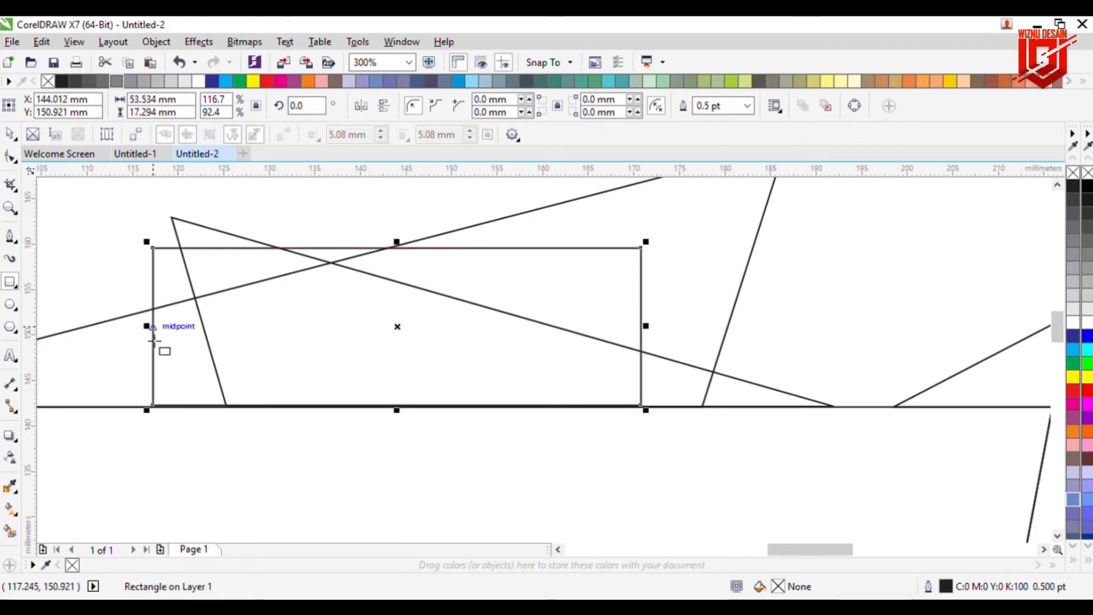
pyautogui.scroll(-6, 163, 347)
pyautogui.press('space')
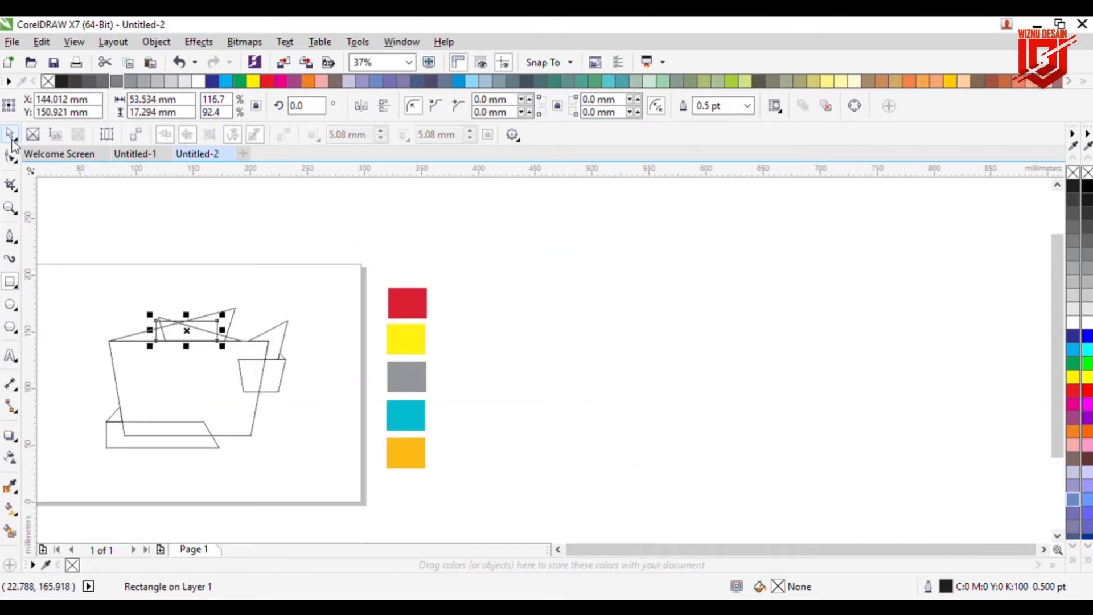
# Step: Add a vertical guideline at about 145.5 mm and align the new rectangle's centre to it
pyautogui.click(205, 400)
pyautogui.moveTo(29, 389); pyautogui.dragTo(188, 415)
pyautogui.scroll(2, 171, 358)
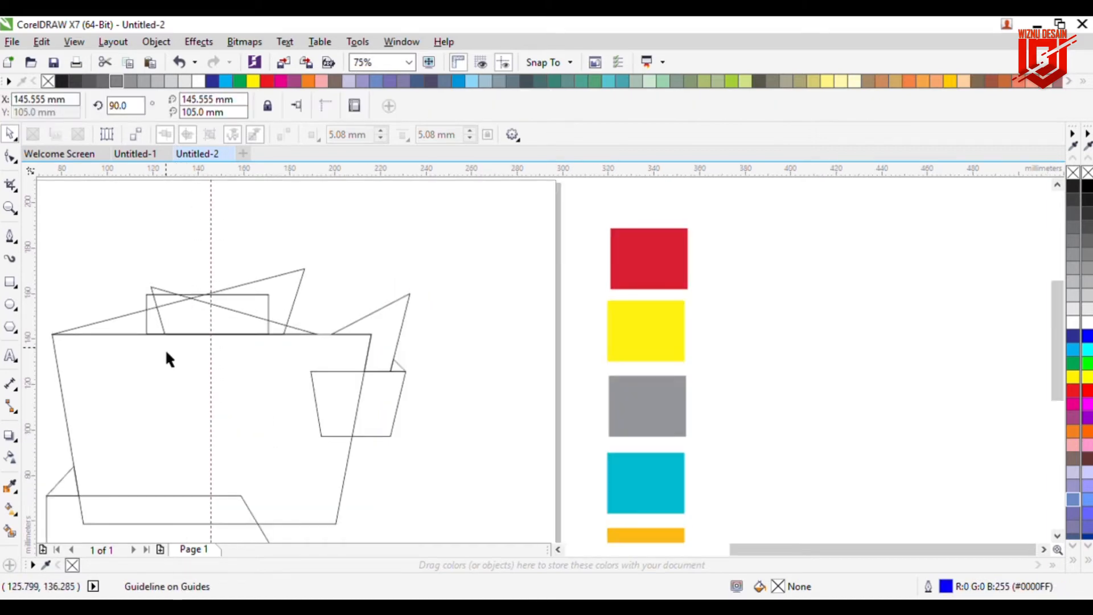
pyautogui.click(558, 550)
pyautogui.click(558, 550)
pyautogui.click(397, 311)
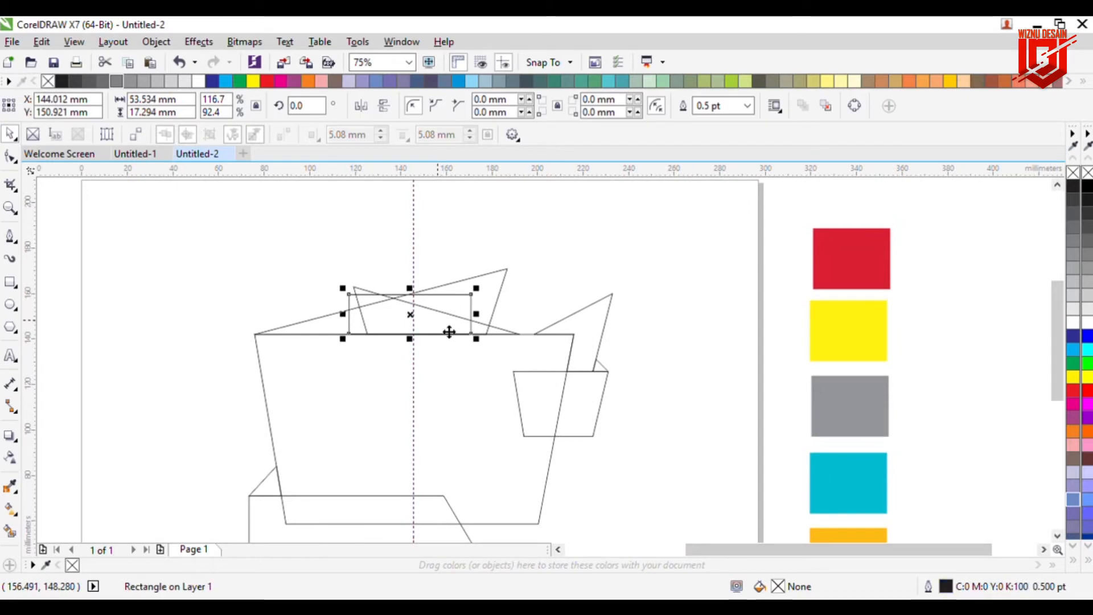
pyautogui.moveTo(464, 344); pyautogui.dragTo(466, 345)
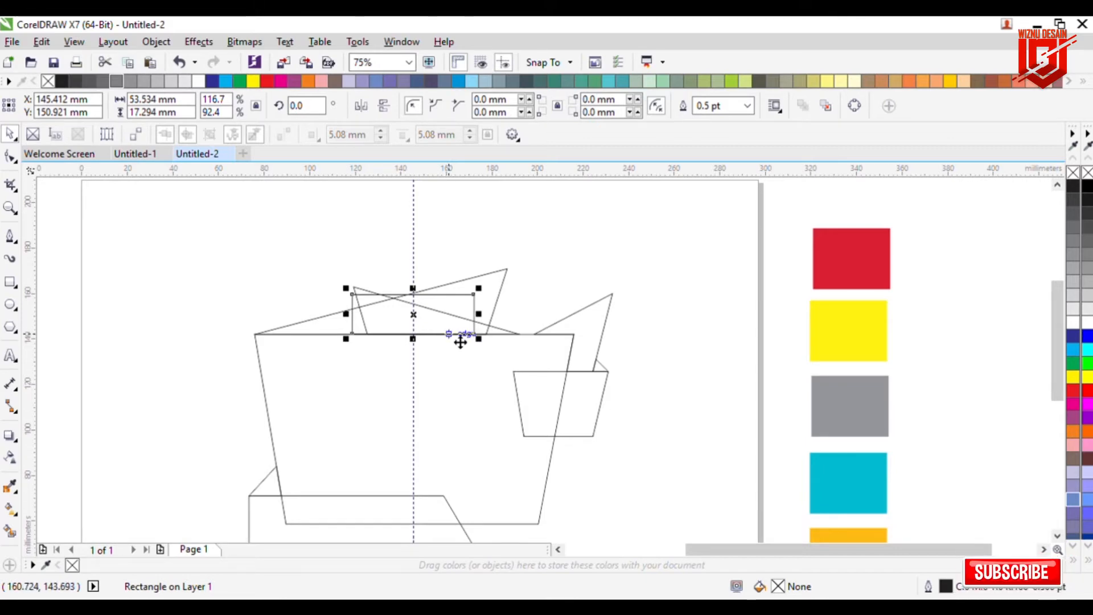
pyautogui.click(166, 245)
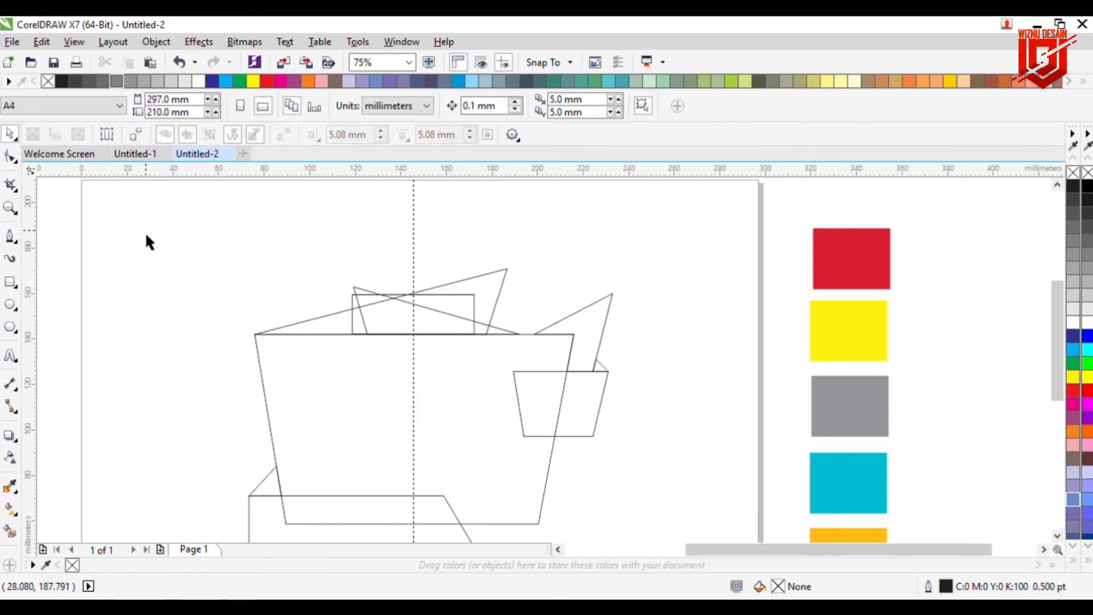
# Step: Convert the rectangle to curves and pull its two bottom nodes inward to make a tapered trapezoid
pyautogui.click(10, 156)
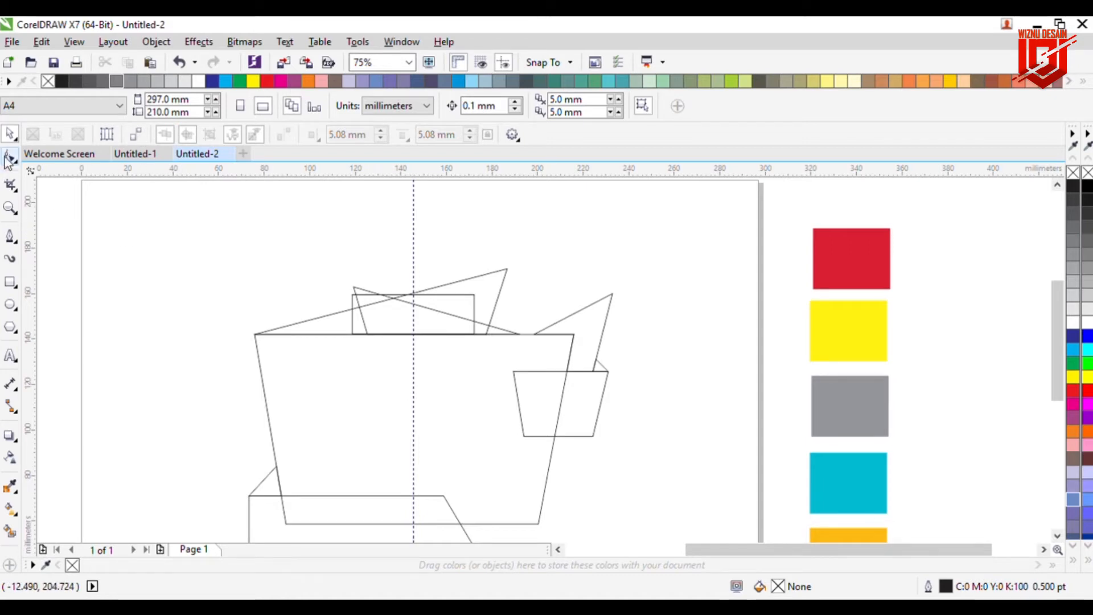
pyautogui.click(353, 332)
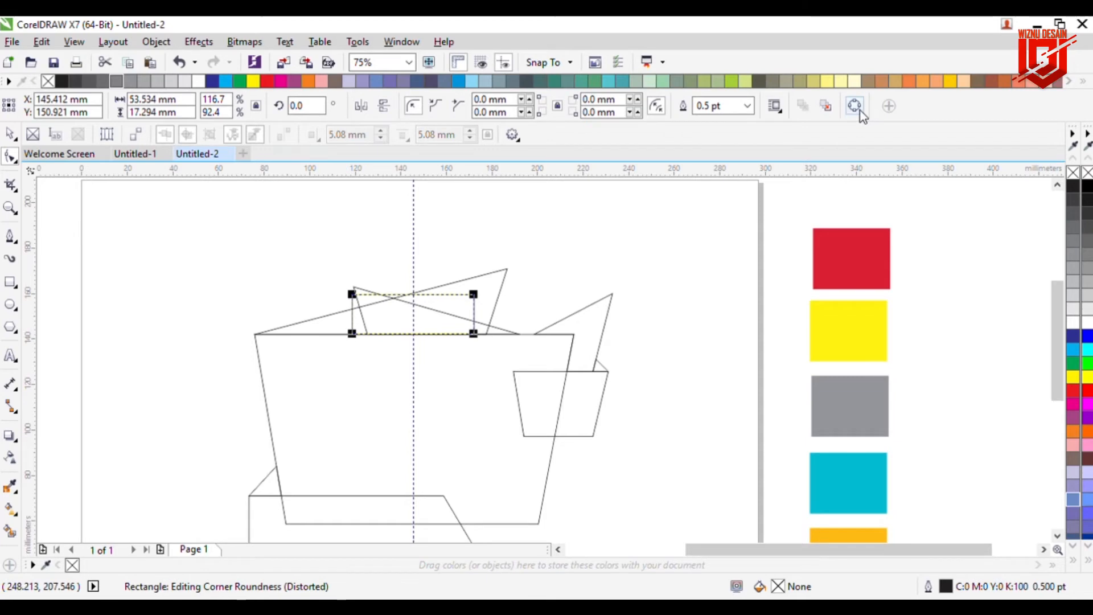
pyautogui.hotkey('ctrl', 'q')
pyautogui.moveTo(351, 334); pyautogui.dragTo(359, 335)
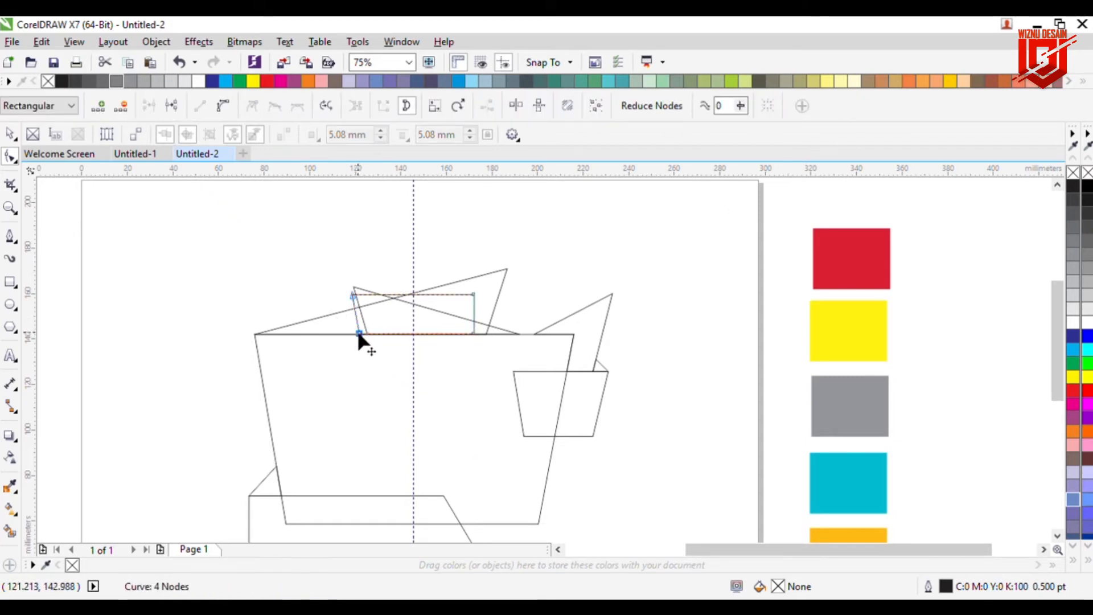
pyautogui.moveTo(473, 335); pyautogui.dragTo(465, 333)
pyautogui.click(654, 270)
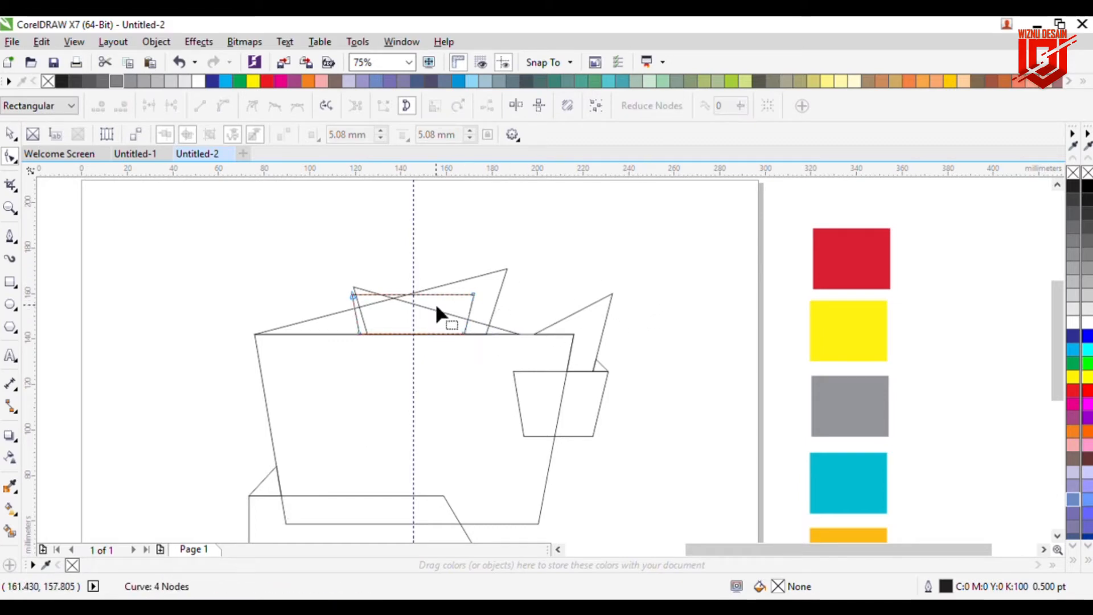
pyautogui.moveTo(362, 335); pyautogui.dragTo(352, 336)
pyautogui.scroll(2, 363, 334)
pyautogui.scroll(-2, 353, 341)
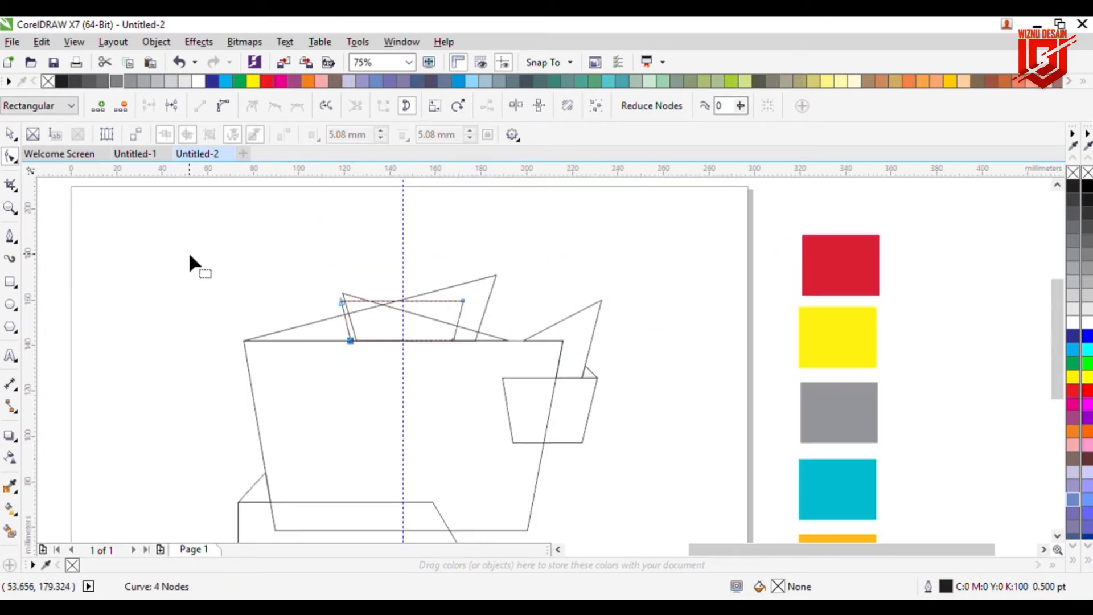
pyautogui.click(9, 134)
pyautogui.click(170, 216)
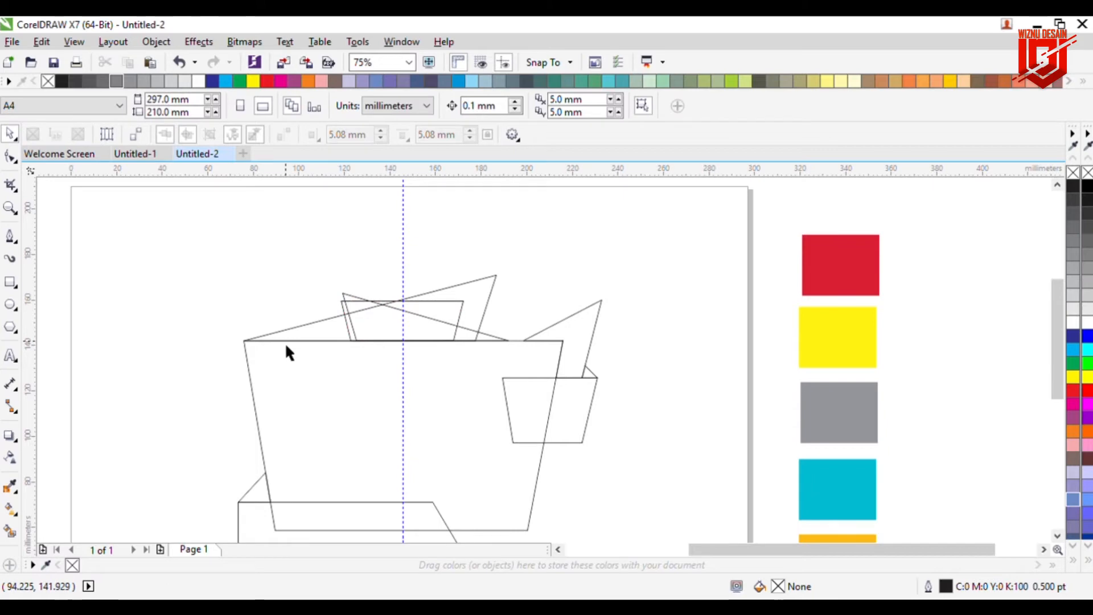
# Step: Sample the red color swatch and fill the cup body with it
pyautogui.click(308, 373)
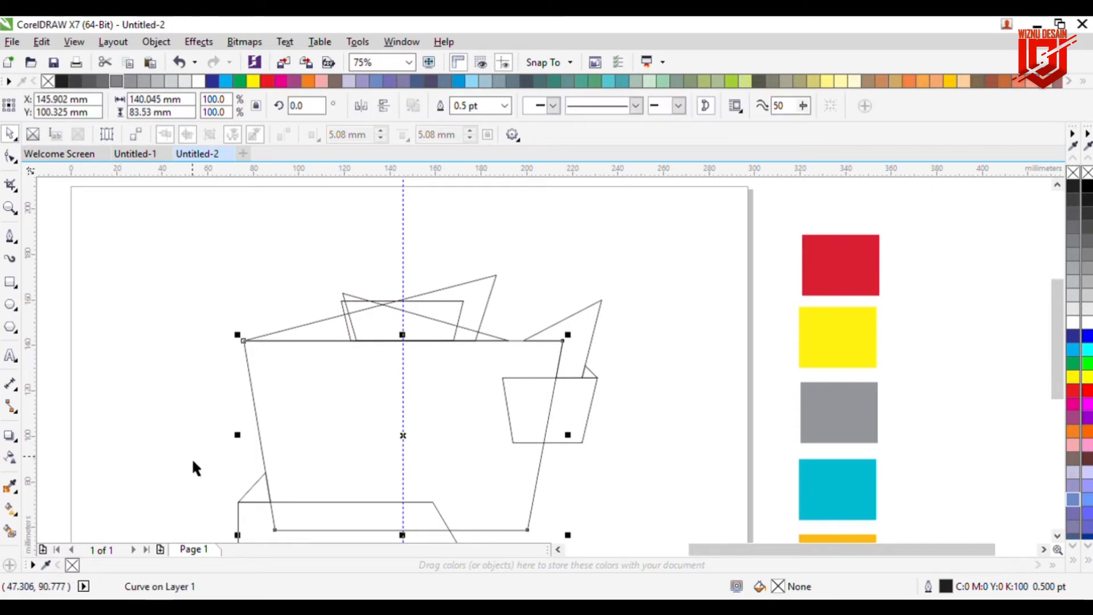
pyautogui.click(13, 488)
pyautogui.click(874, 275)
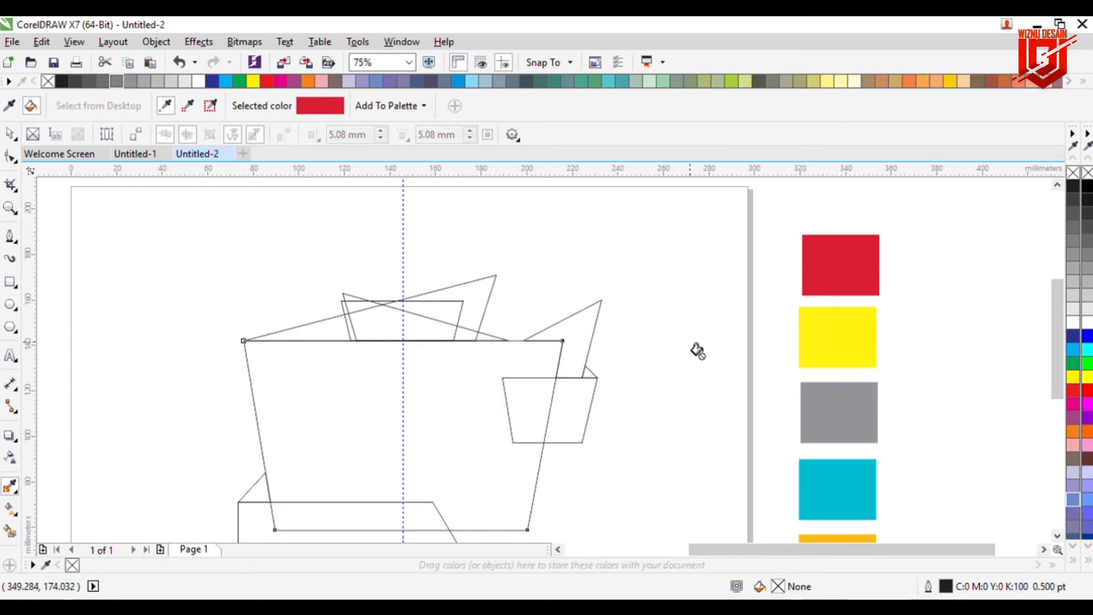
pyautogui.click(440, 399)
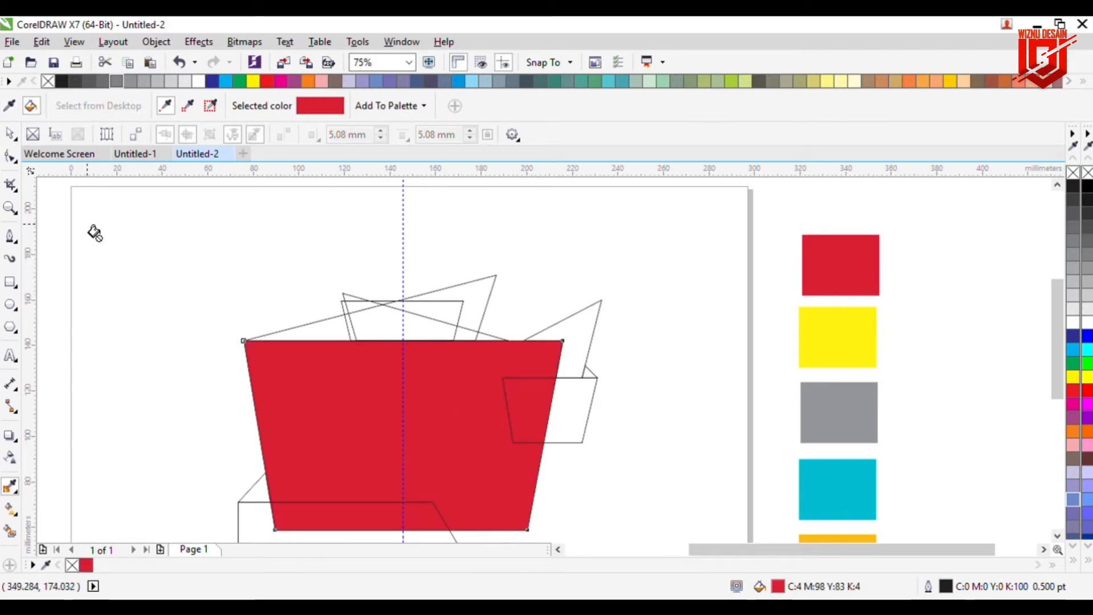
pyautogui.click(9, 136)
pyautogui.click(89, 210)
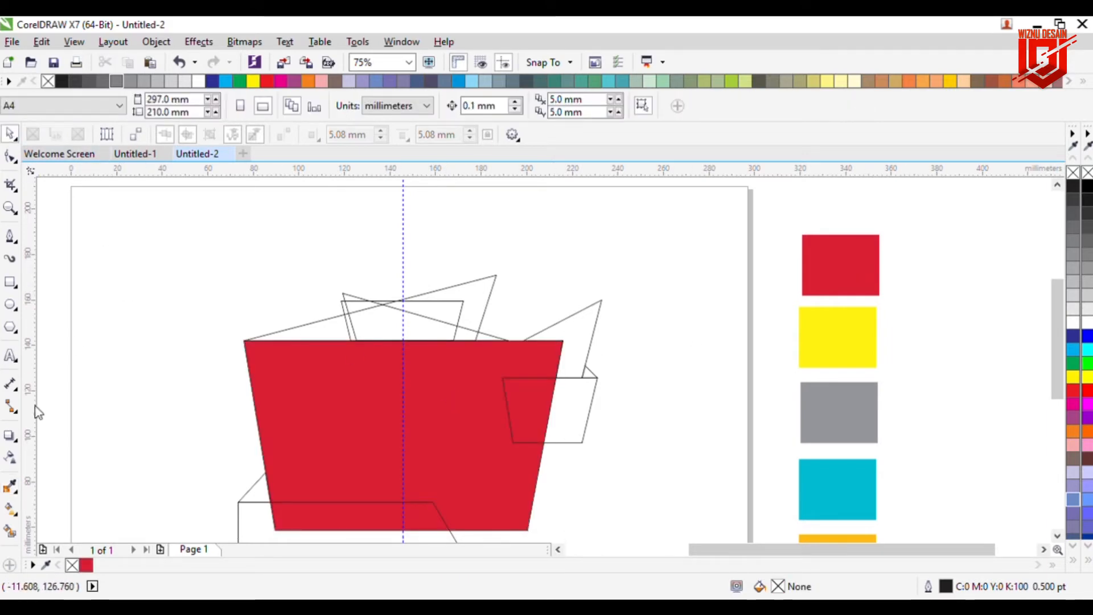
# Step: Sample the yellow swatch and fill the small trapezoid on the cup's right side with it
pyautogui.click(12, 488)
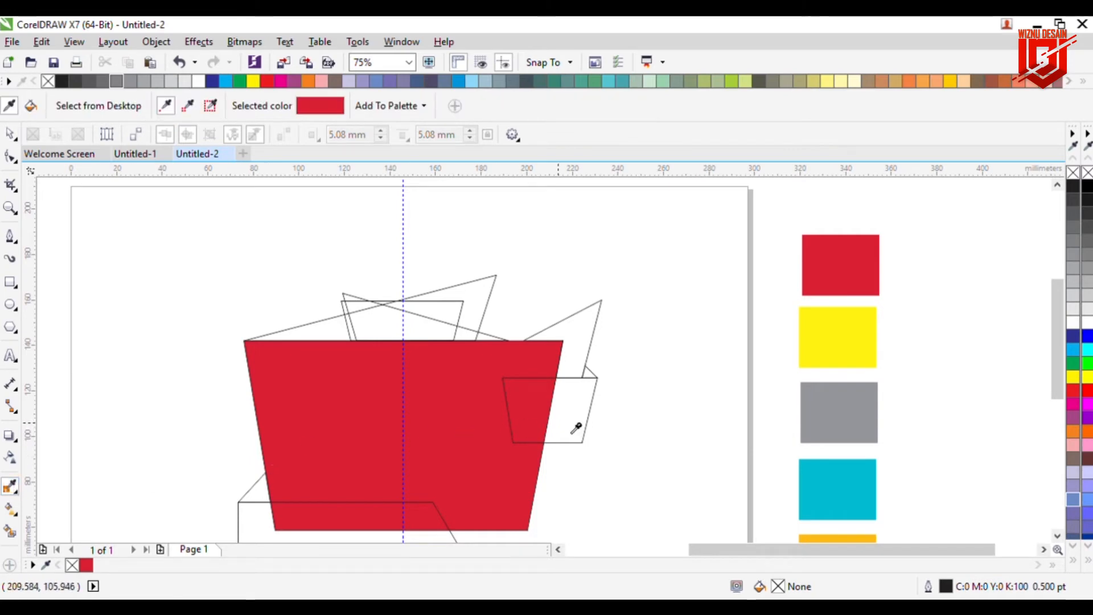
pyautogui.click(848, 335)
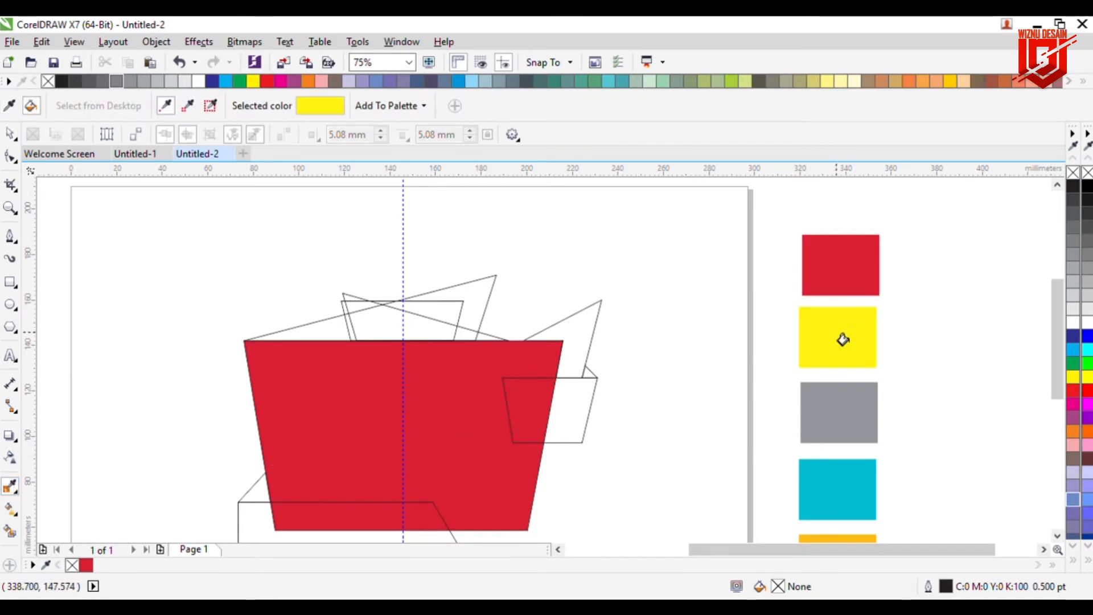
pyautogui.click(553, 407)
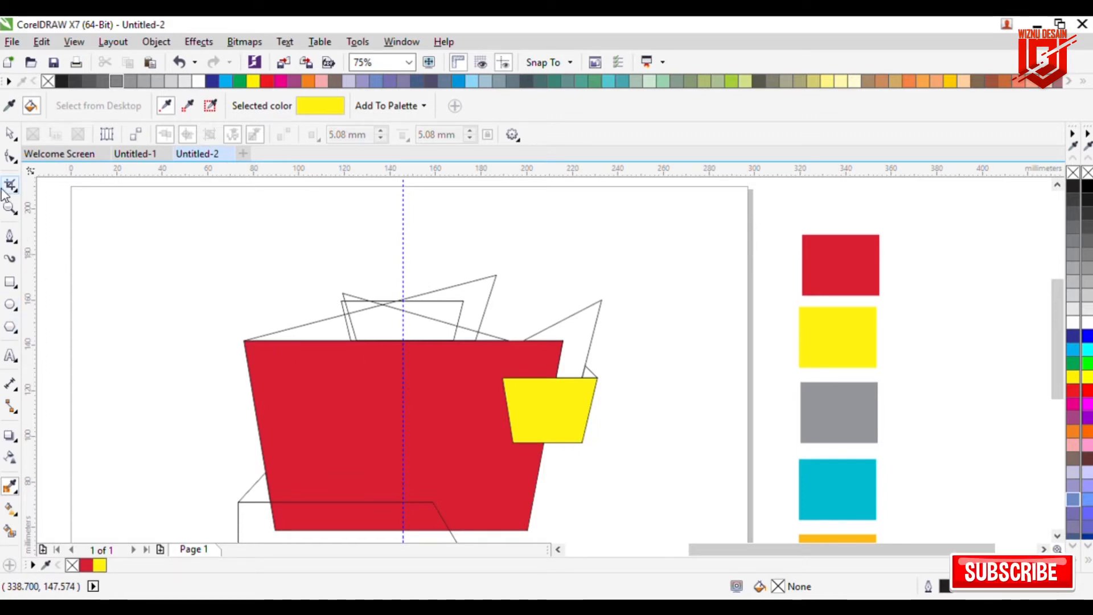
pyautogui.click(9, 133)
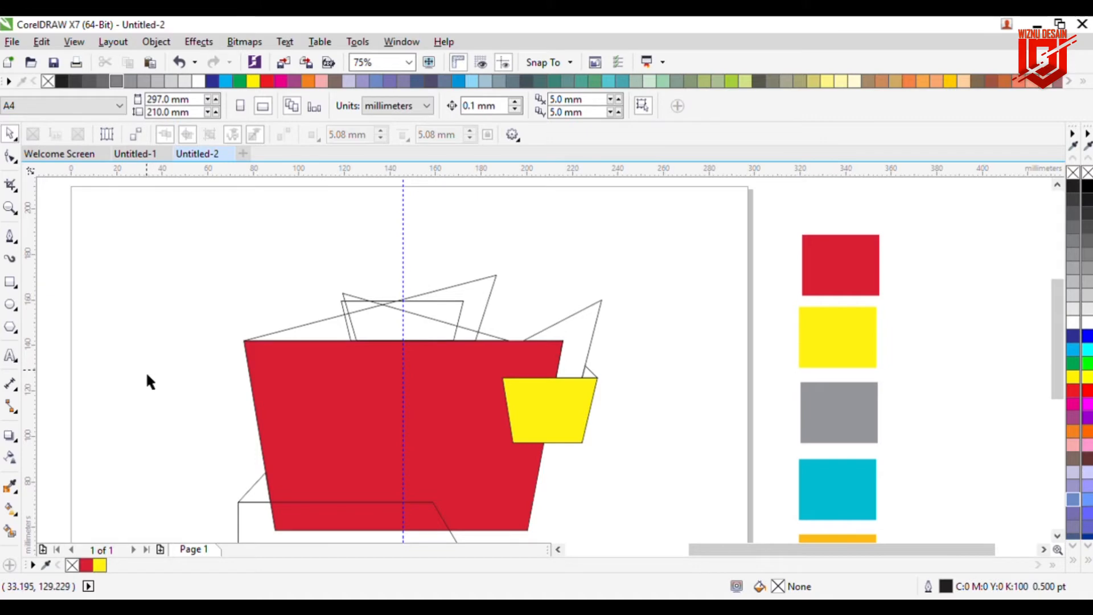
# Step: Sample the cyan swatch and fill the trapezoid on top of the cup with it
pyautogui.click(10, 486)
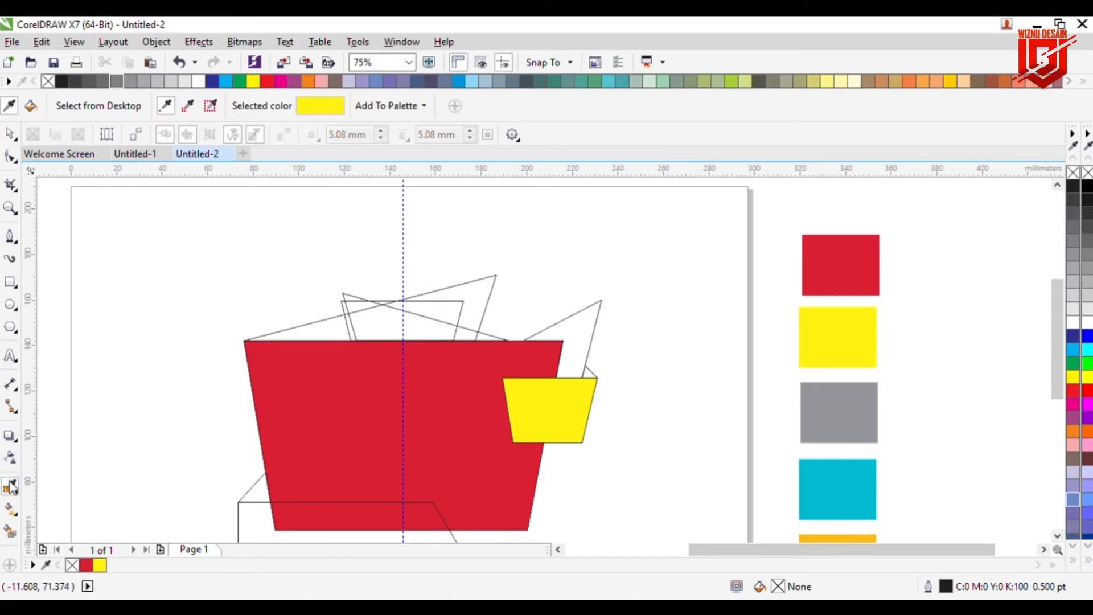
pyautogui.scroll(-2, 1061, 382)
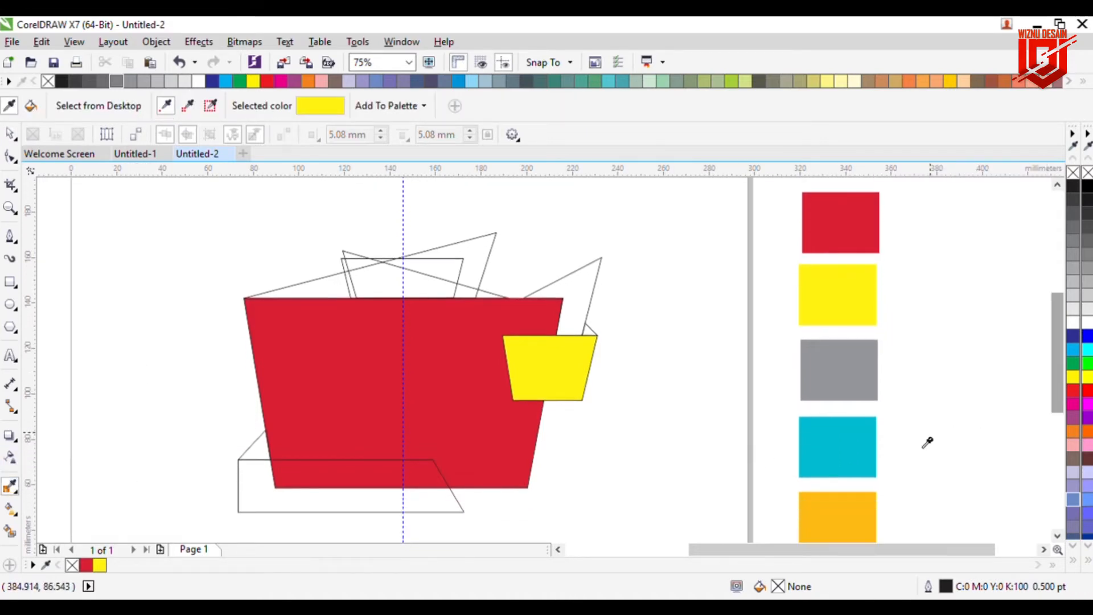
pyautogui.click(838, 453)
pyautogui.click(378, 281)
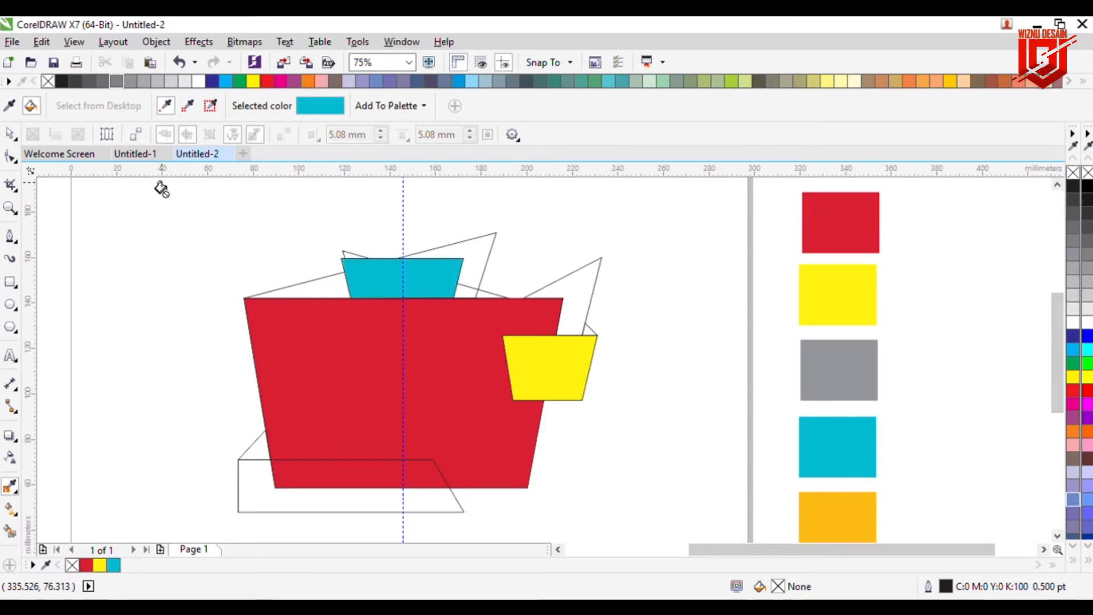
pyautogui.click(10, 135)
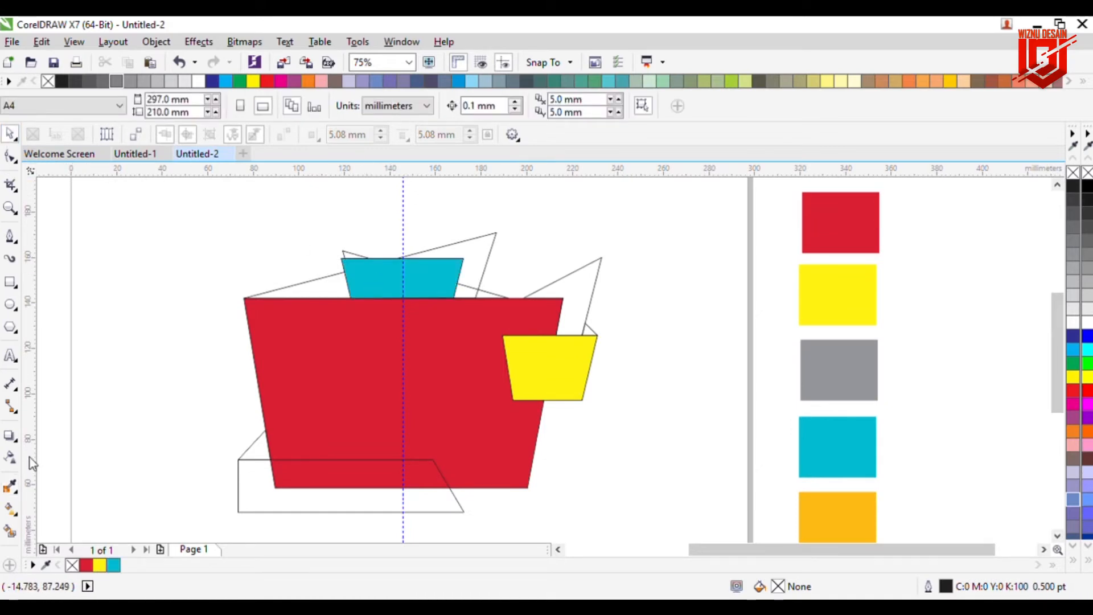
# Step: Sample the orange swatch and fill the triangle behind the cyan top piece with it
pyautogui.click(10, 486)
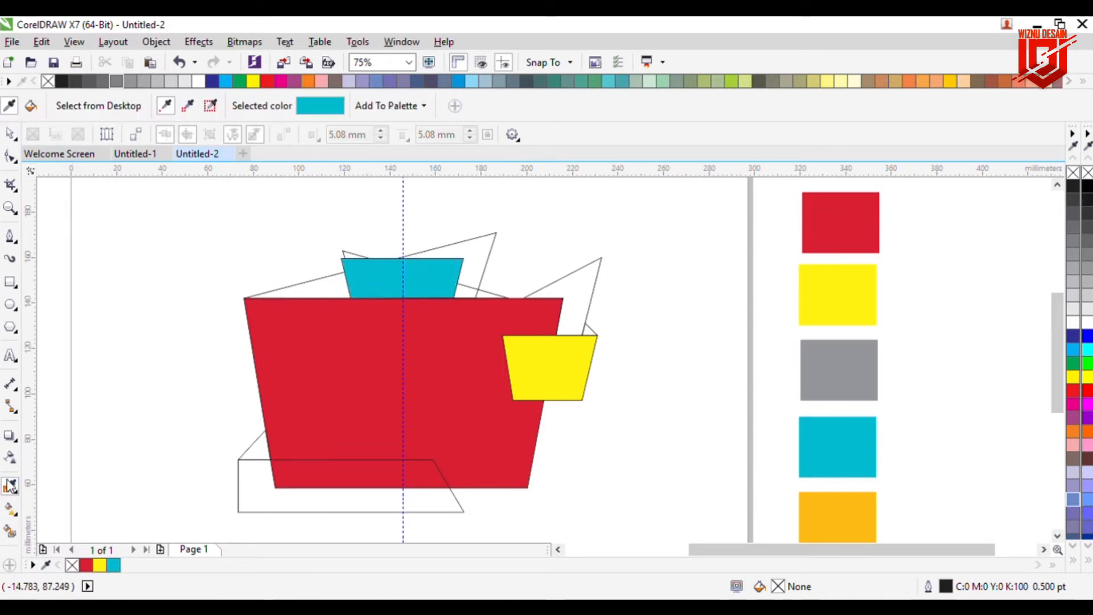
pyautogui.click(827, 517)
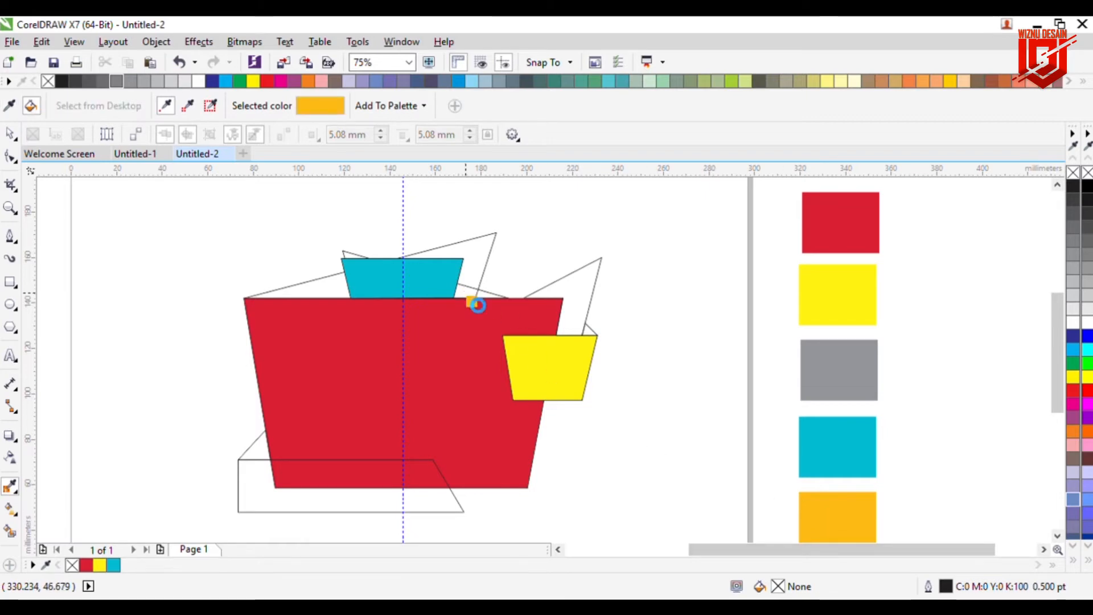
pyautogui.click(479, 306)
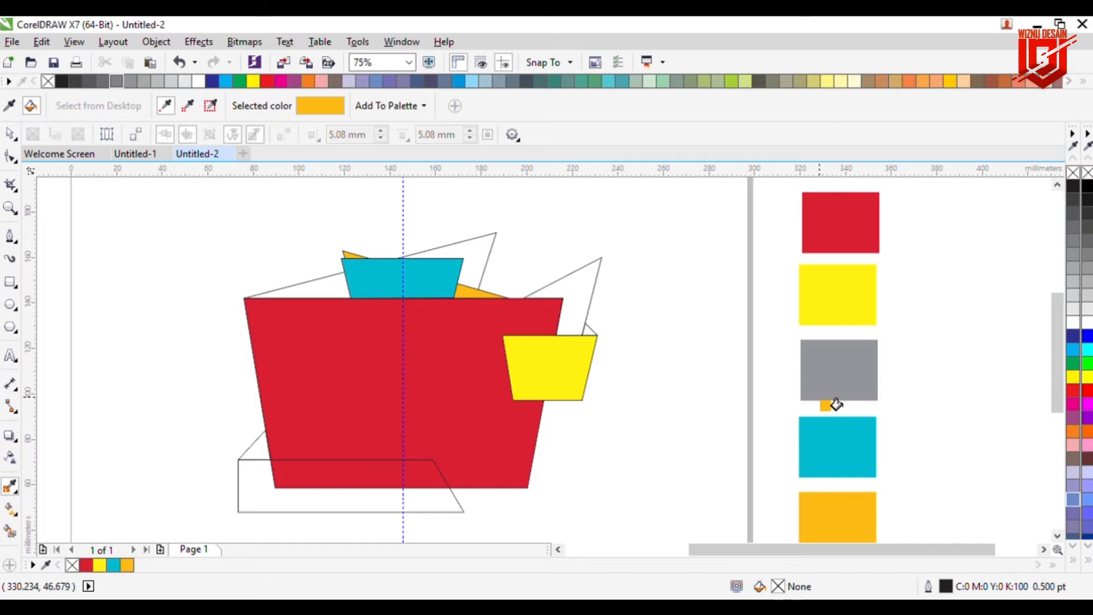
# Step: Sample the gray swatch and fill the tall right triangle and the slanted shape behind the lower left with it
pyautogui.moveTo(1058, 369); pyautogui.dragTo(1029, 378)
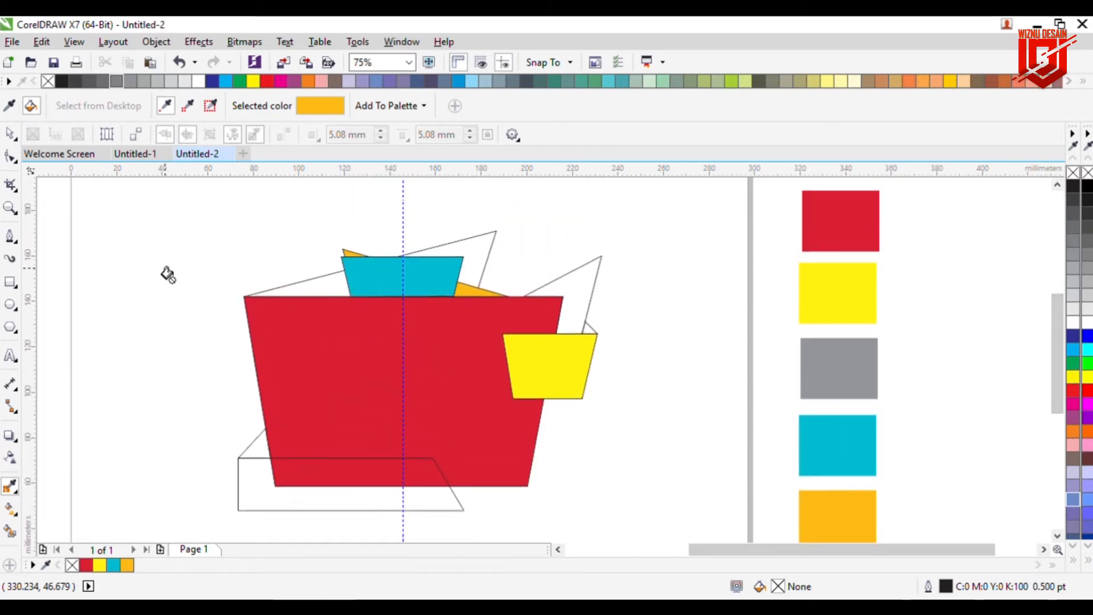
pyautogui.press('space')
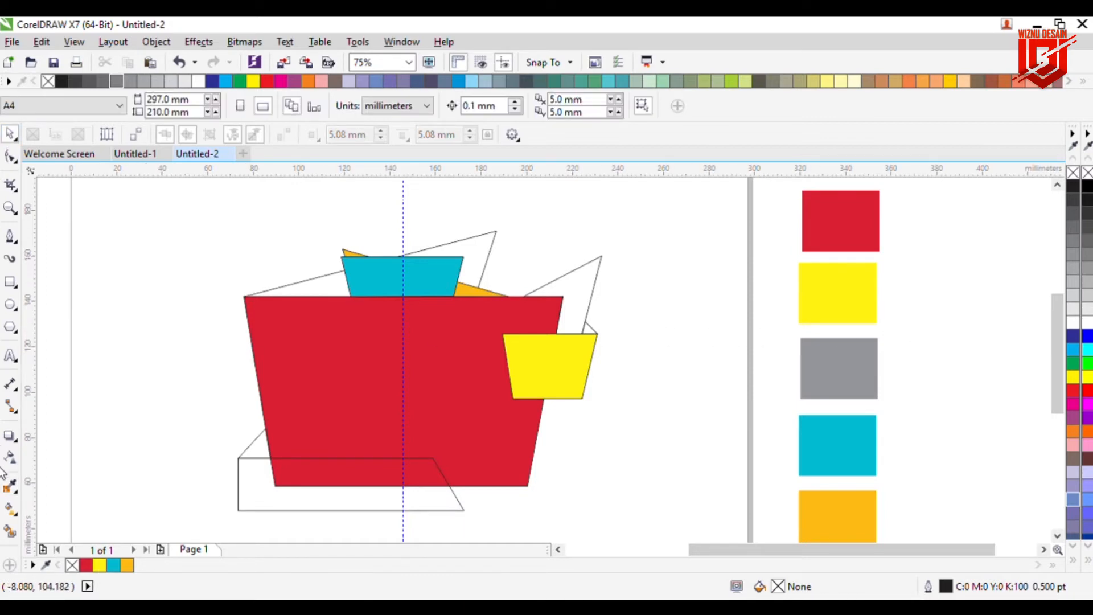
pyautogui.click(11, 485)
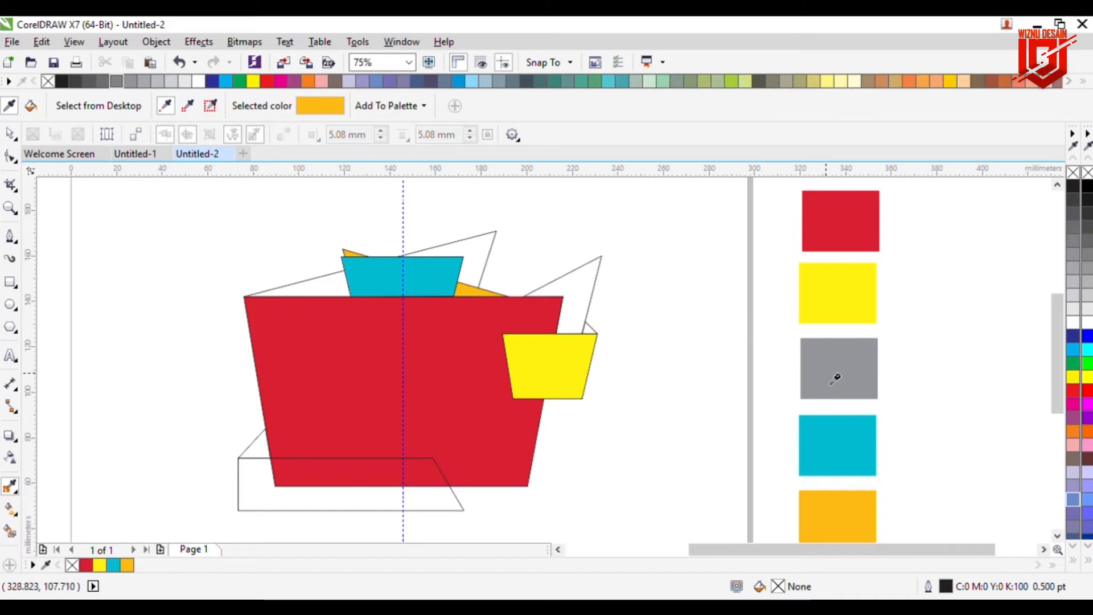
pyautogui.click(862, 378)
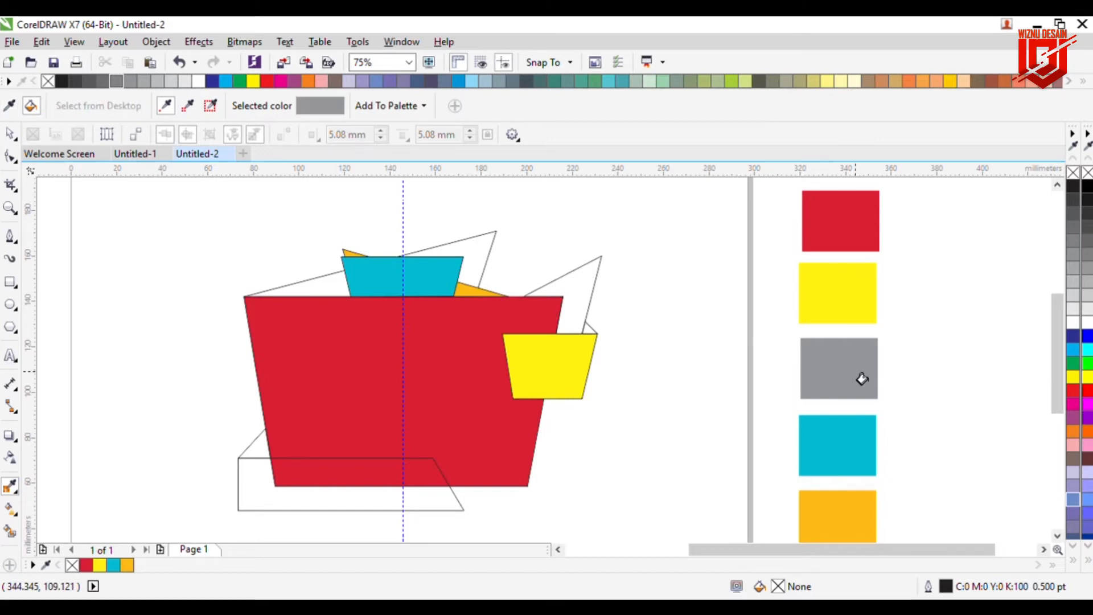
pyautogui.click(582, 301)
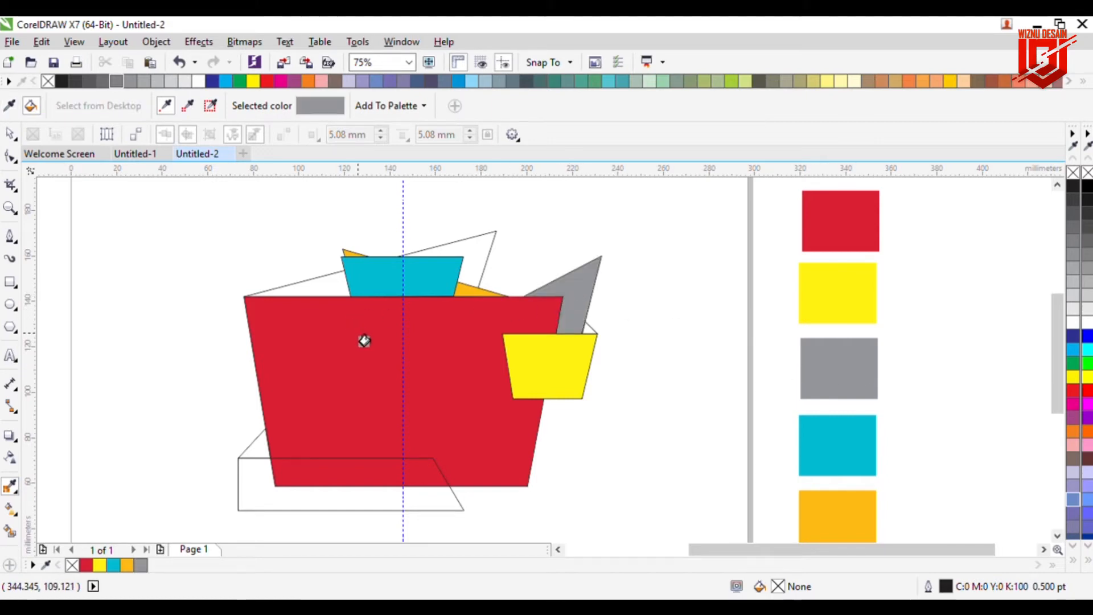
pyautogui.click(261, 456)
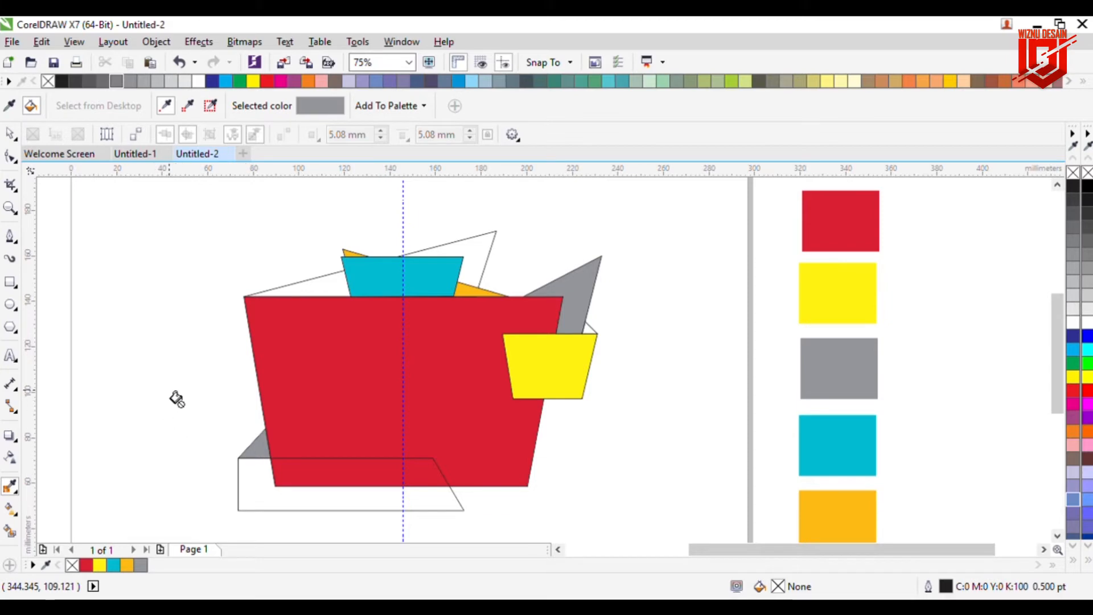
# Step: Fill the base parallelogram under the cup with a darker gray from the document palette
pyautogui.click(10, 133)
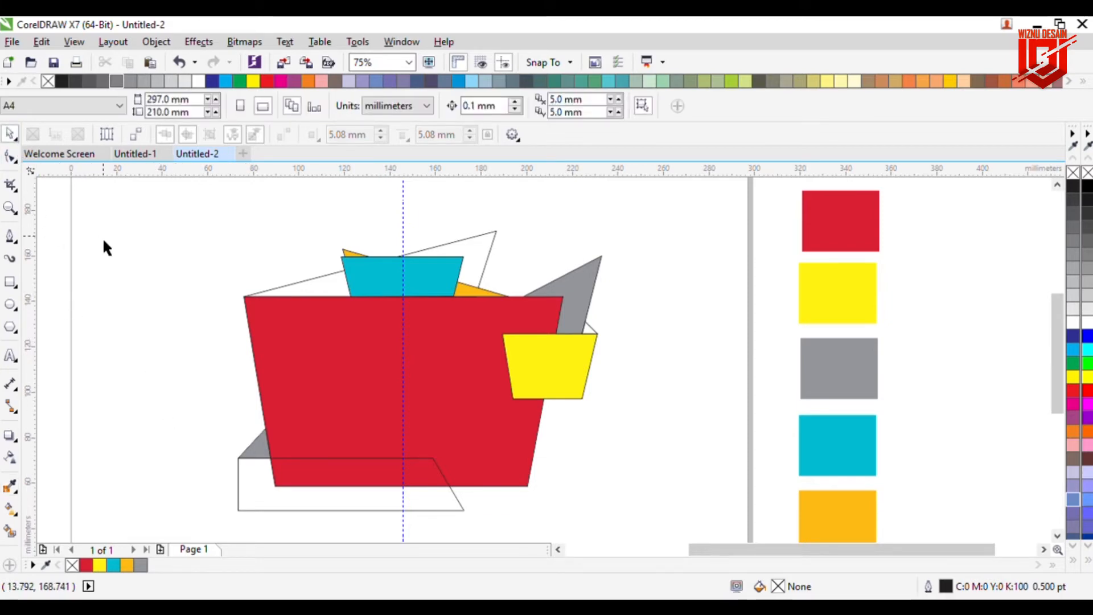
pyautogui.click(264, 510)
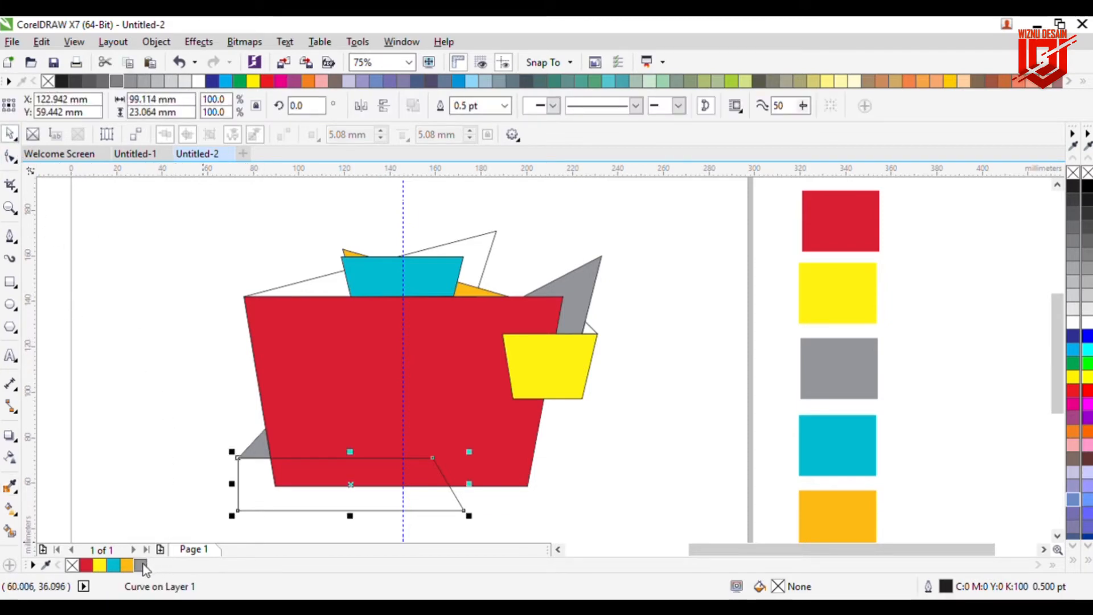
pyautogui.click(214, 557)
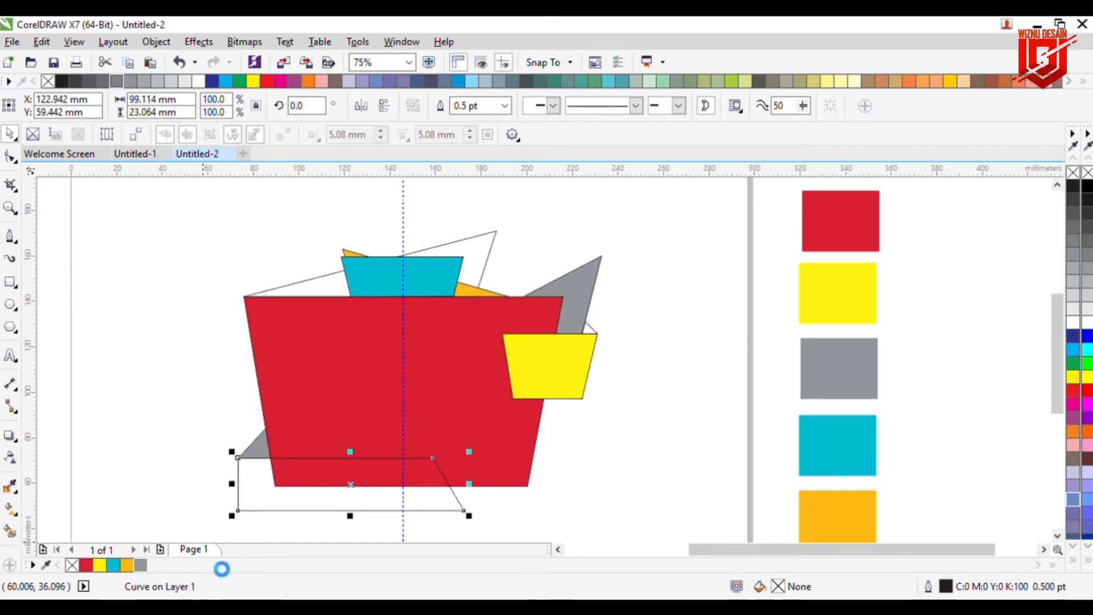
pyautogui.click(193, 457)
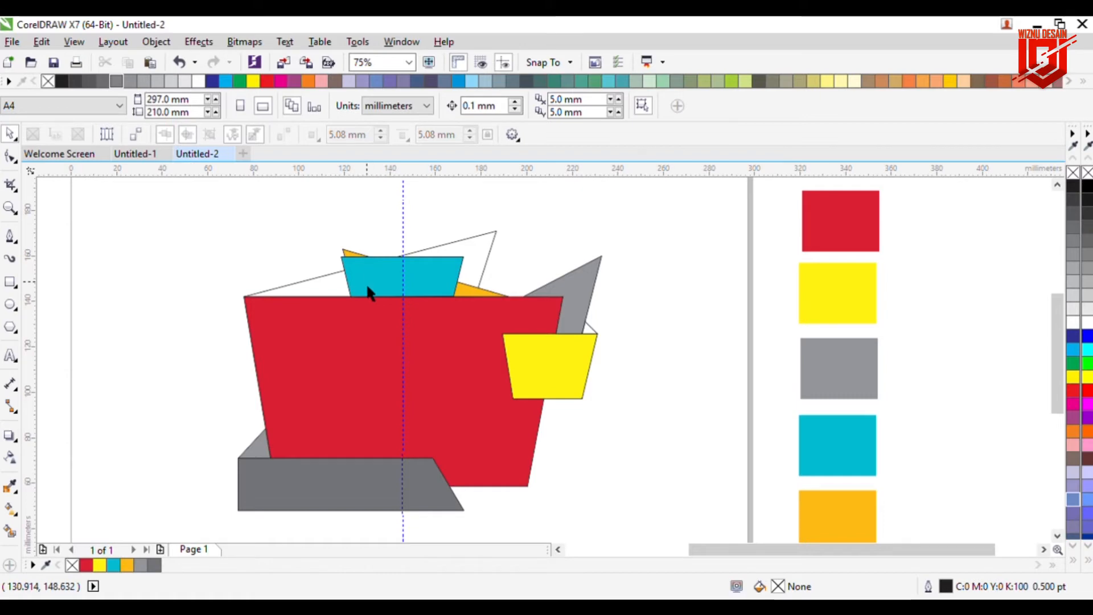
# Step: Fill the large triangle behind the top of the cup with dark red from the document palette
pyautogui.click(336, 293)
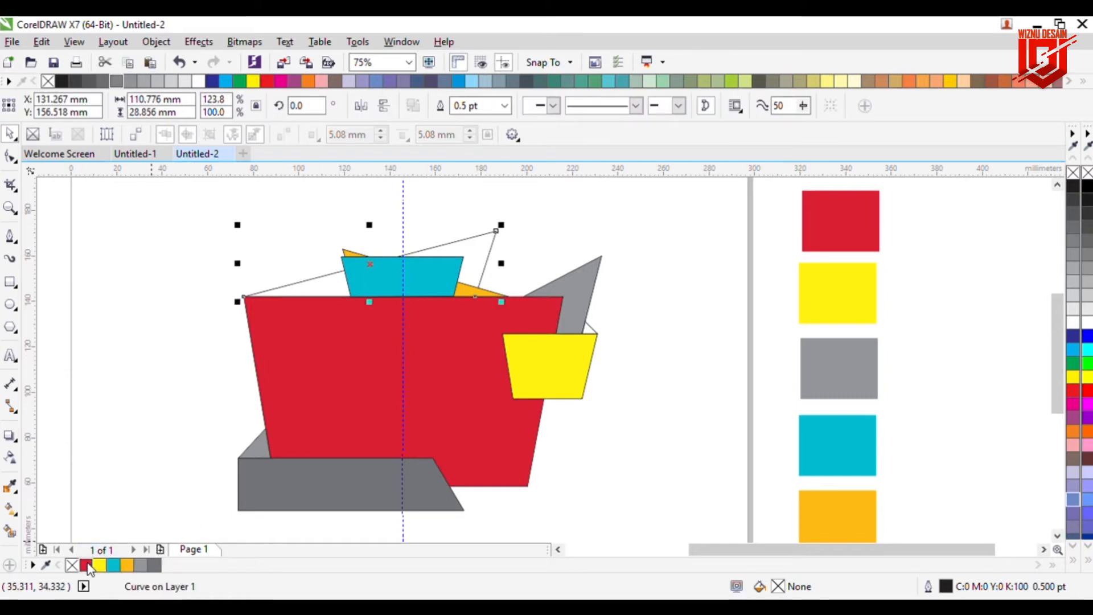
pyautogui.click(161, 560)
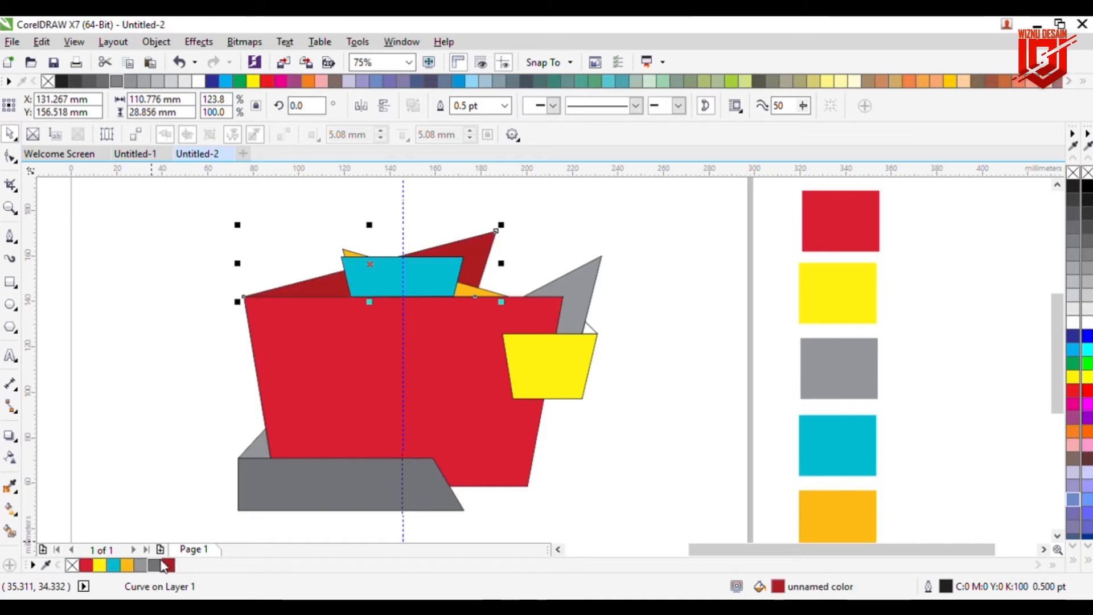
pyautogui.click(143, 440)
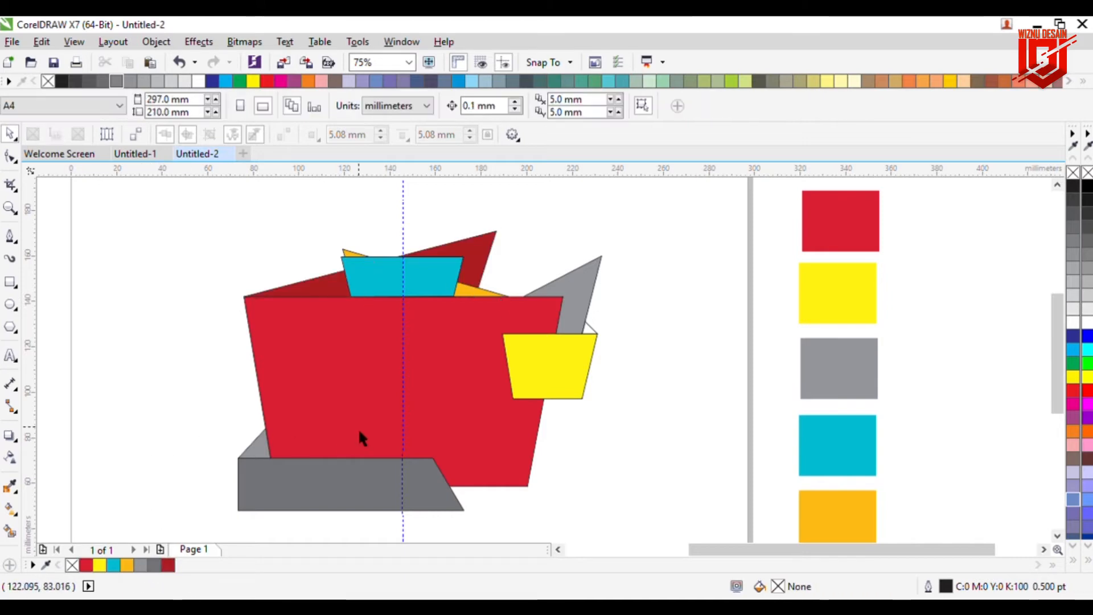
# Step: Fill the small triangle behind the yellow trapezoid with a darker yellow from the document palette
pyautogui.click(589, 330)
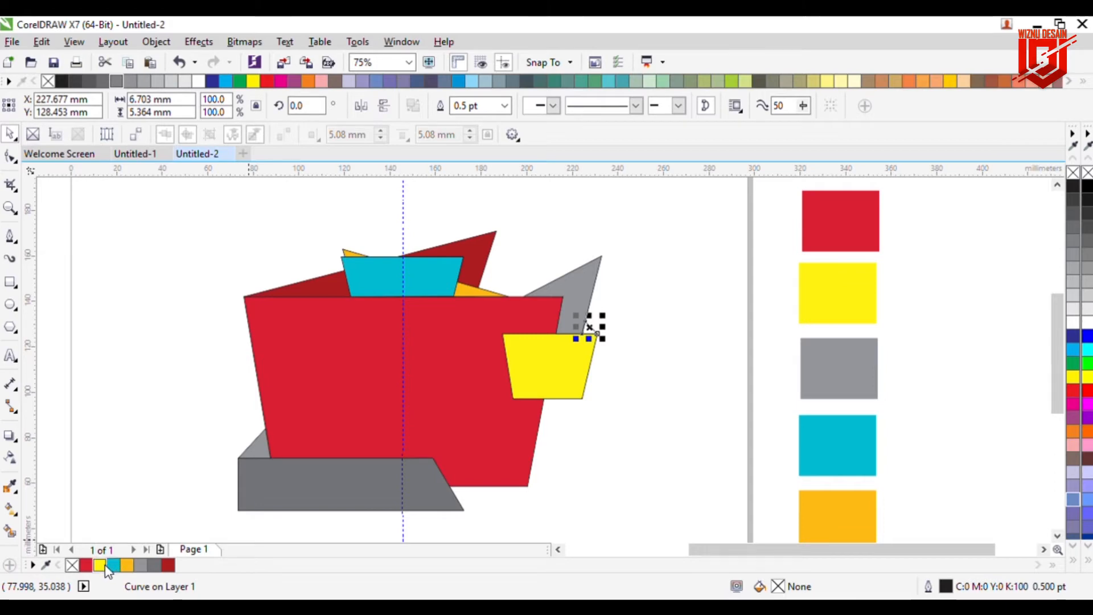
pyautogui.click(166, 560)
pyautogui.click(168, 461)
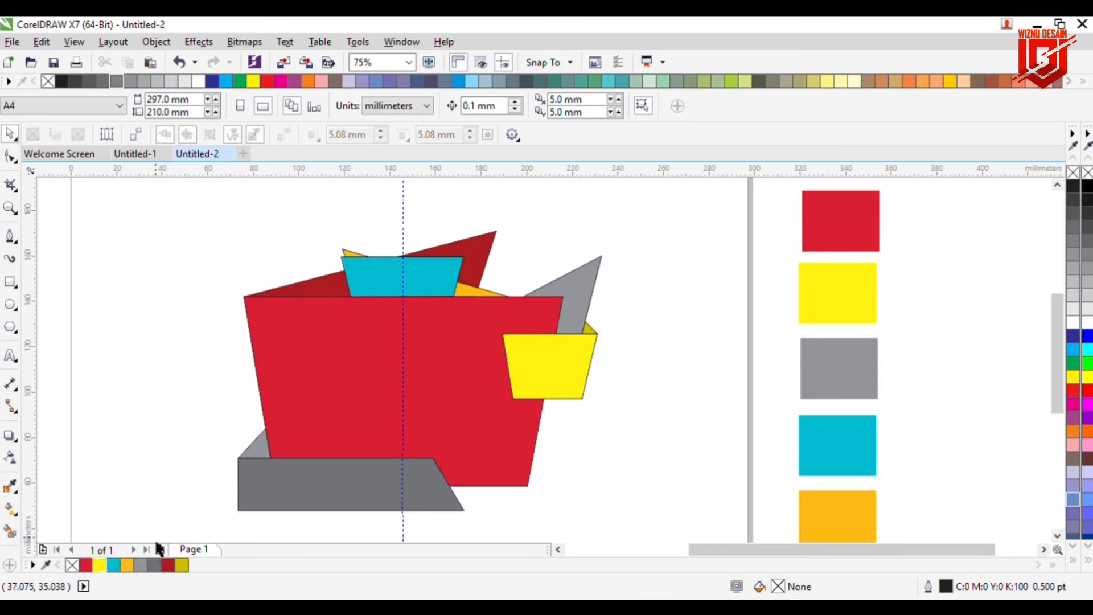
pyautogui.click(588, 329)
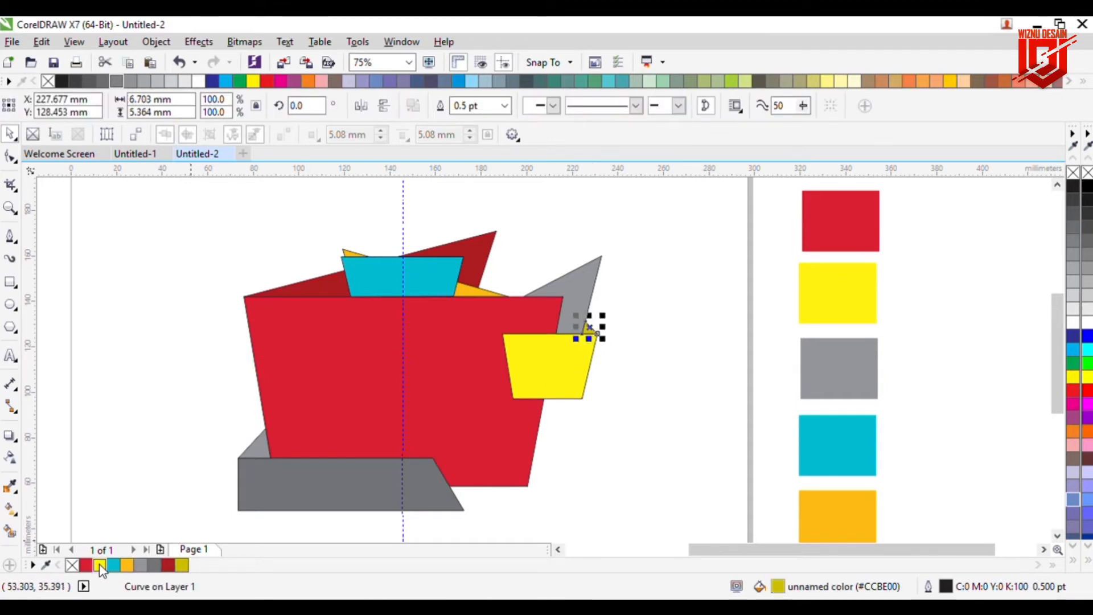
pyautogui.click(159, 562)
pyautogui.click(172, 436)
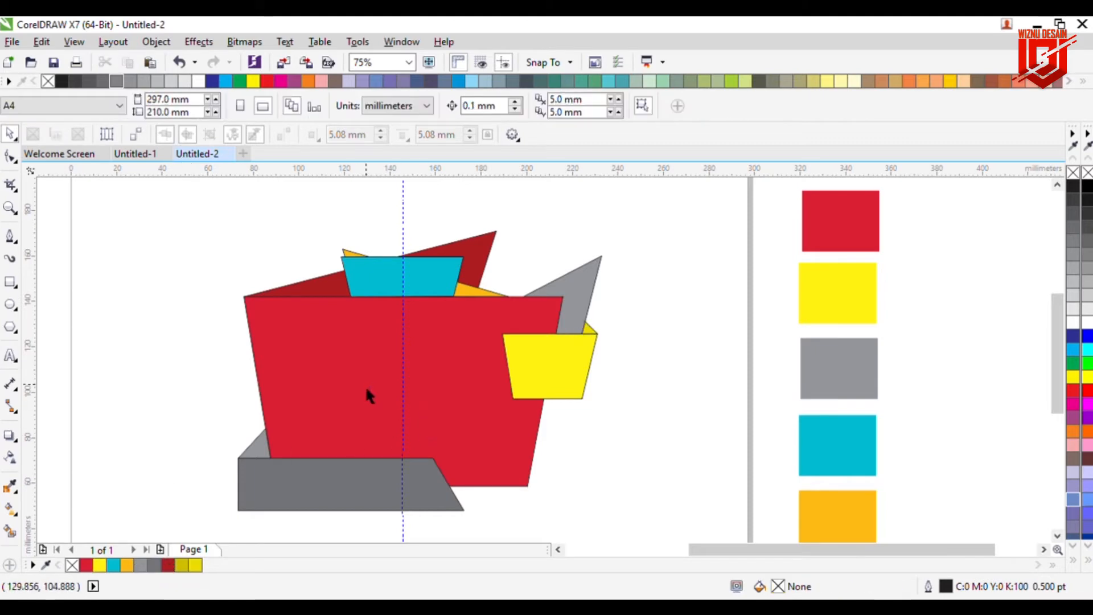
# Step: Select all the shapes and remove their outlines
pyautogui.moveTo(139, 206); pyautogui.dragTo(641, 529)
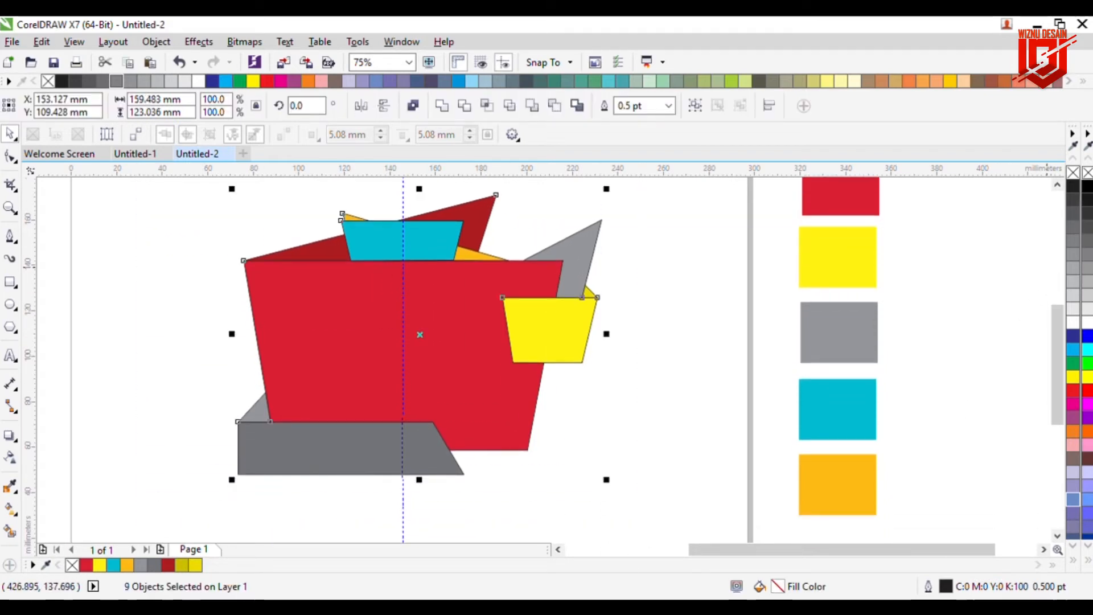
pyautogui.click(707, 329)
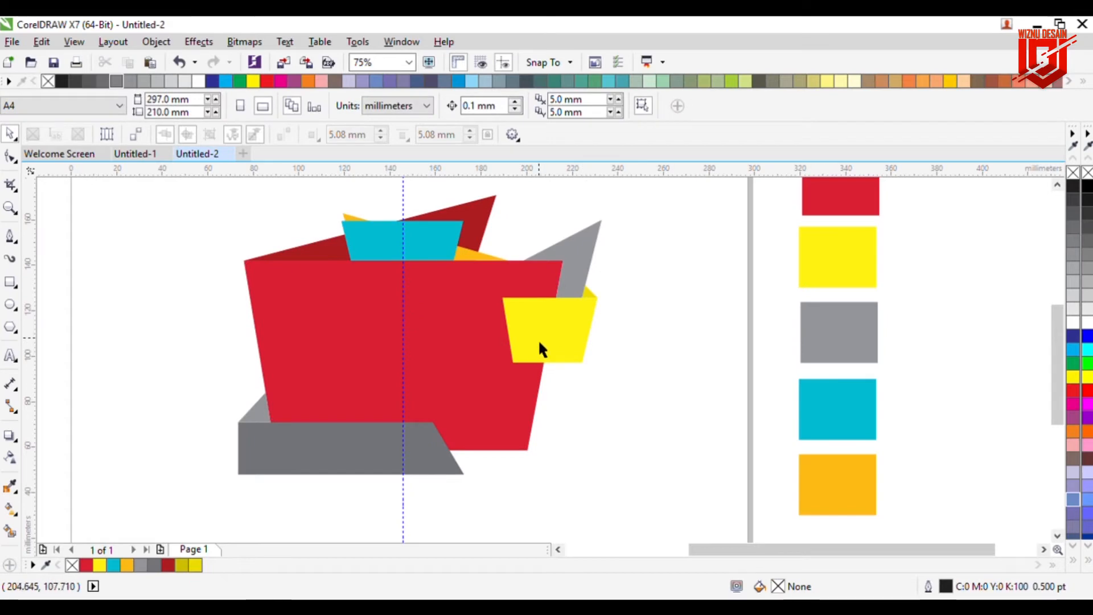
# Step: Zoom in to inspect where the yellow trapezoid meets the gray and yellow triangles, then zoom back out
pyautogui.scroll(2, 585, 338)
pyautogui.scroll(2, 587, 338)
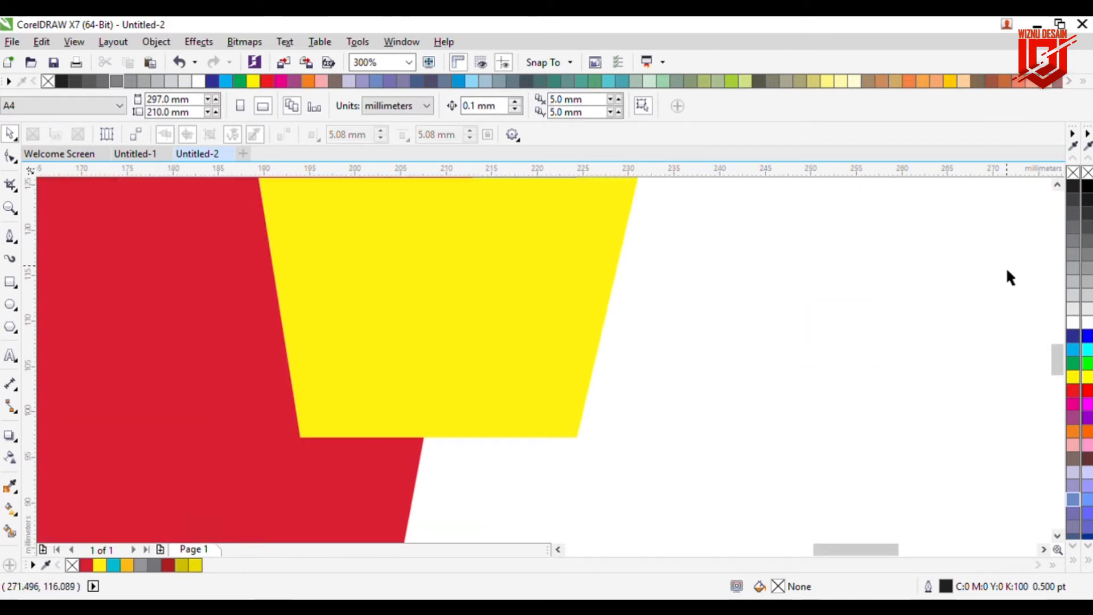
pyautogui.scroll(2, 1050, 193)
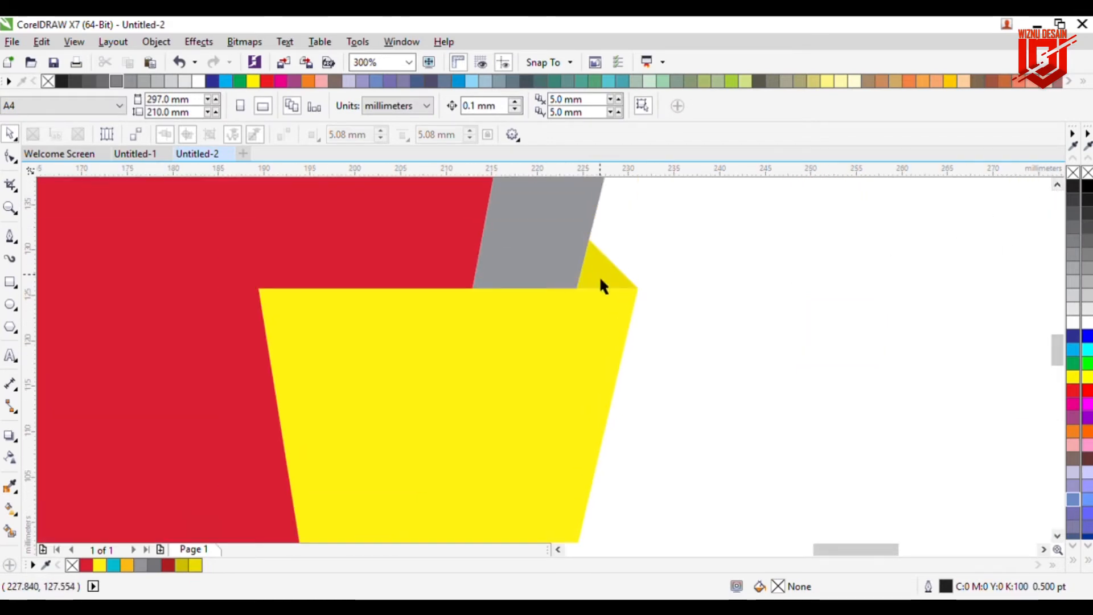
pyautogui.scroll(1, 592, 270)
pyautogui.scroll(1, 592, 270)
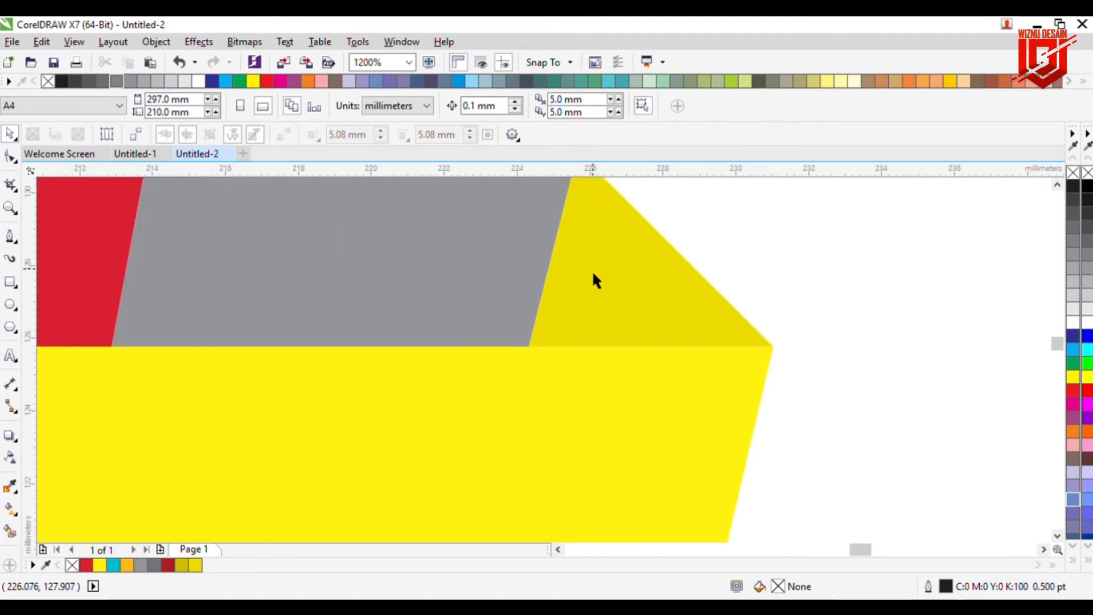
pyautogui.scroll(-4, 592, 270)
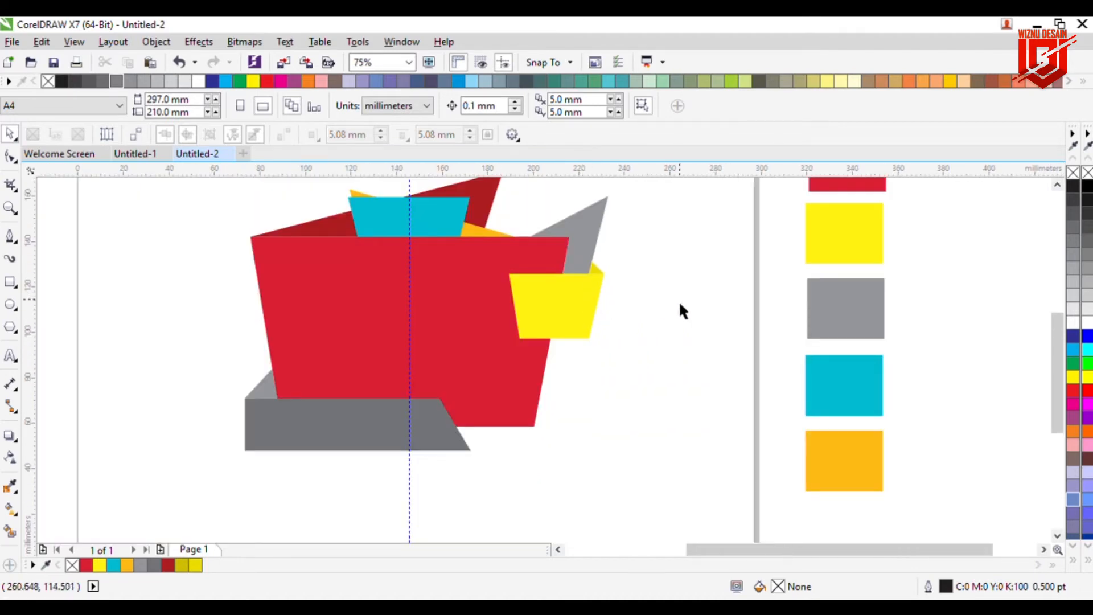
pyautogui.scroll(2, 1057, 190)
pyautogui.moveTo(1053, 346); pyautogui.dragTo(1057, 360)
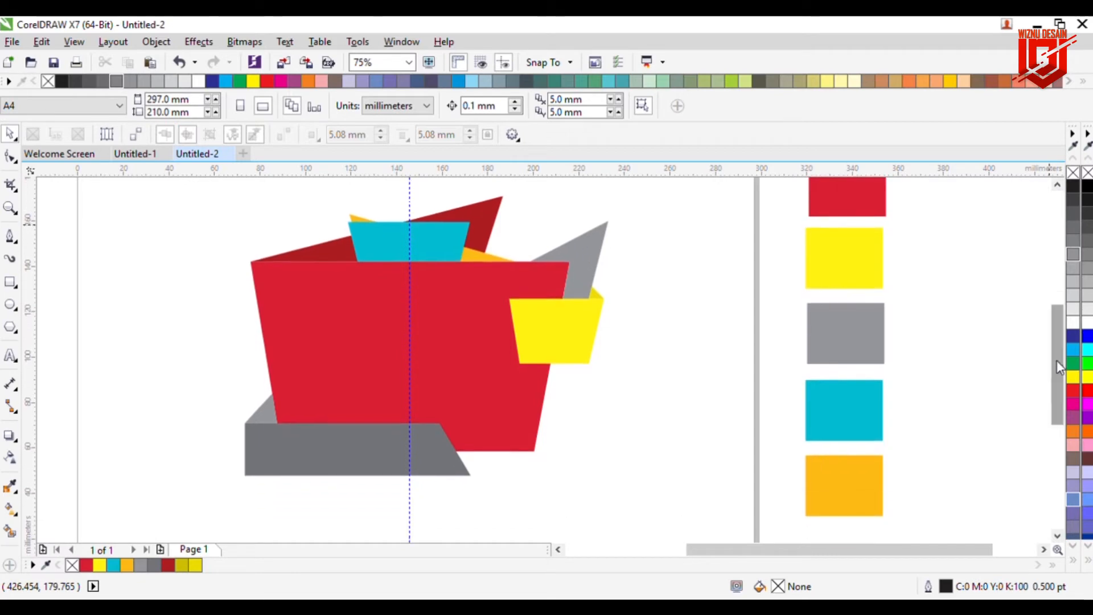
# Step: Add the text SALE beside the cup with the Text tool
pyautogui.click(10, 356)
pyautogui.click(212, 344)
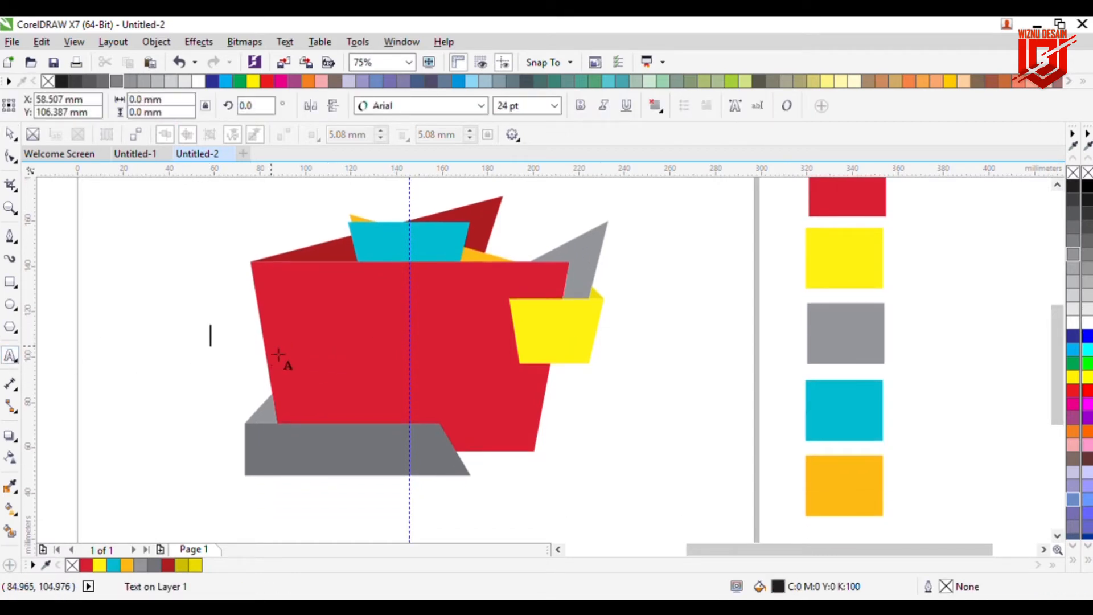
pyautogui.write('S')
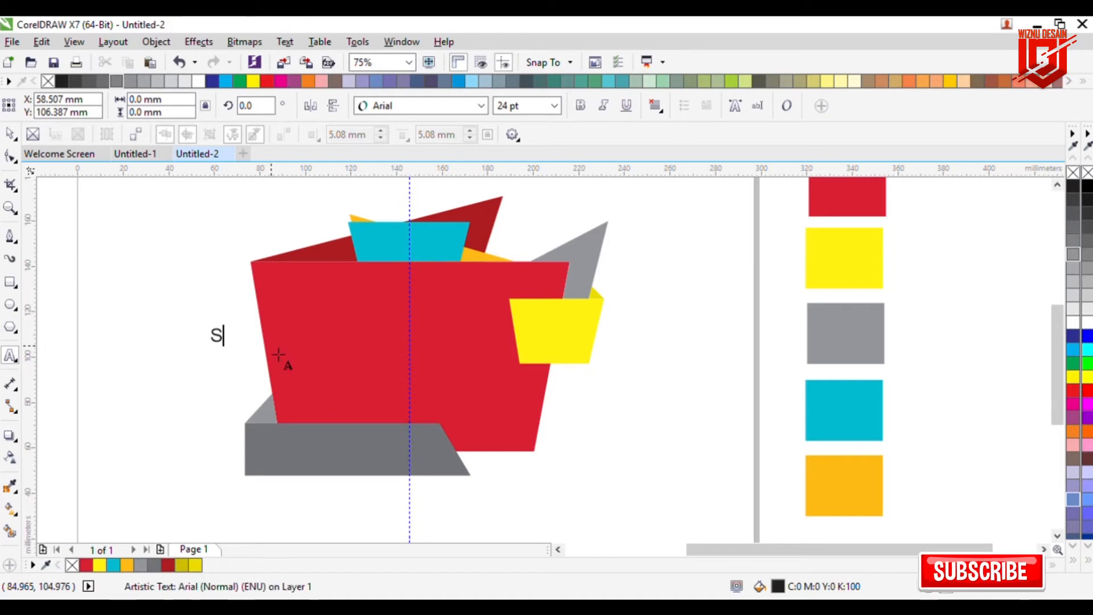
pyautogui.write('ALE')
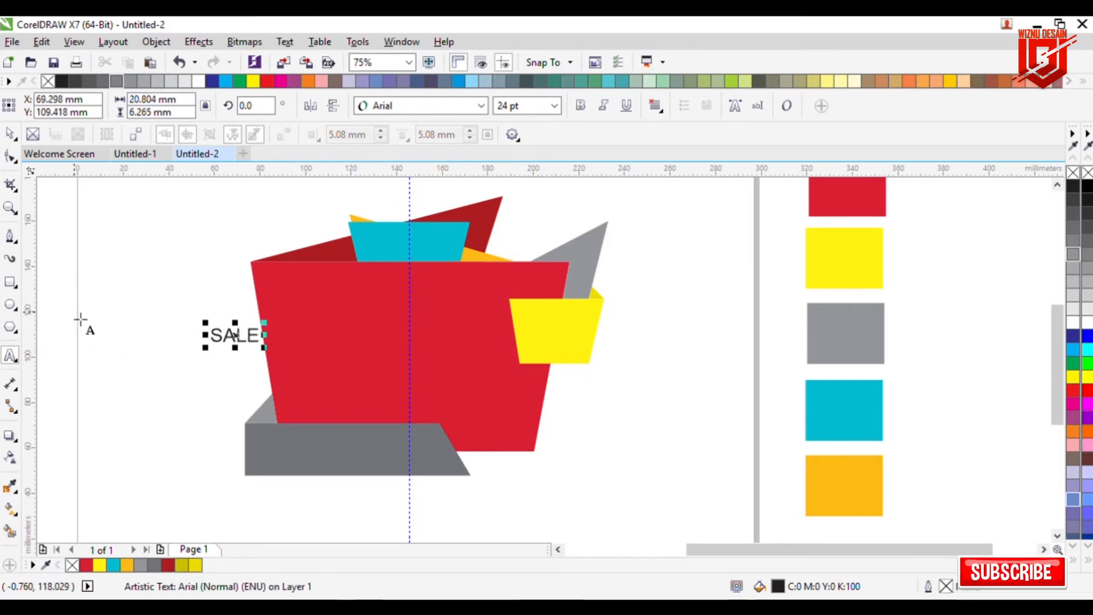
# Step: Set the SALE text's font to Franklin Gothic Heavy
pyautogui.click(10, 134)
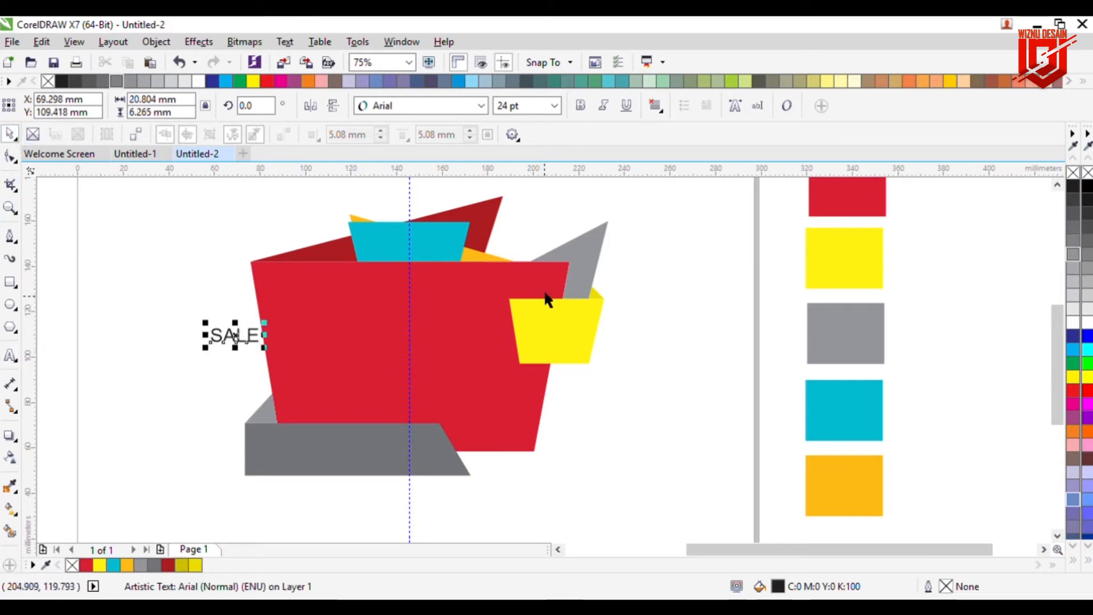
pyautogui.click(482, 107)
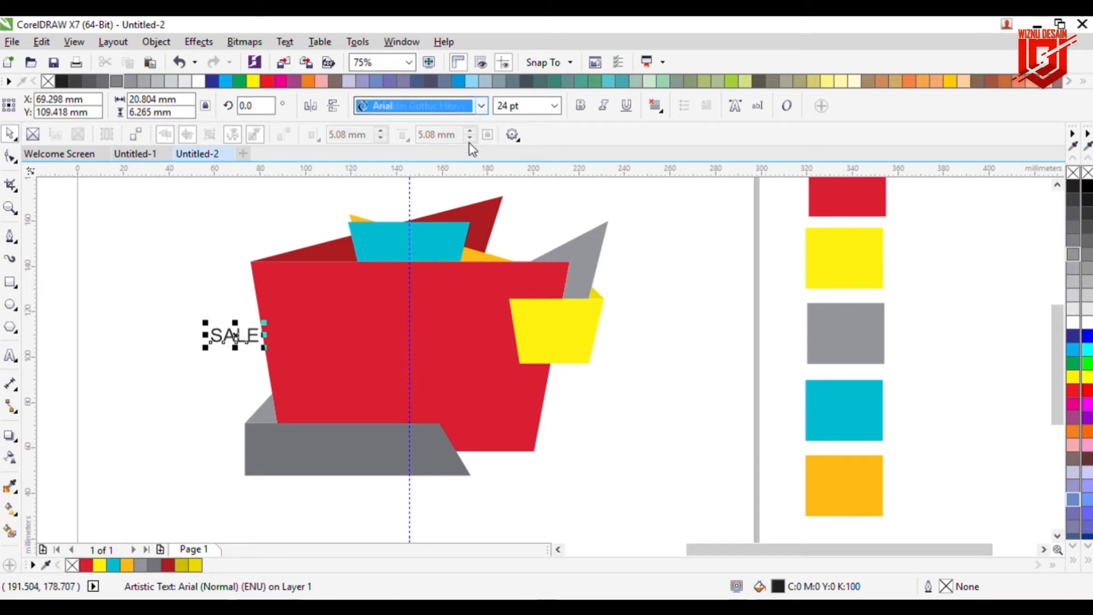
pyautogui.press('Return')
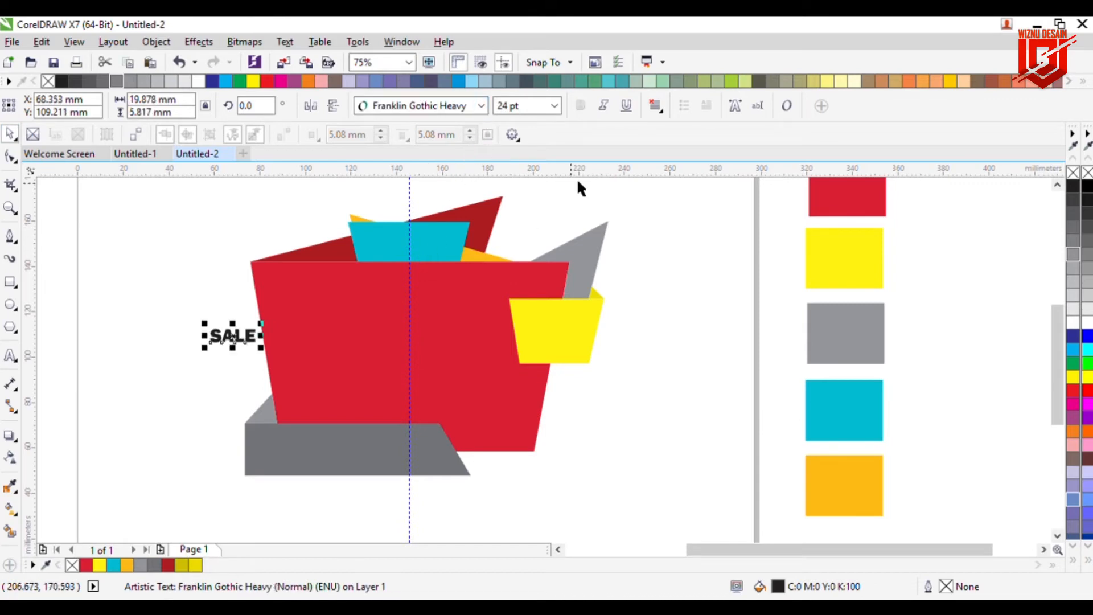
# Step: Move the SALE text onto the red cup body and enlarge it to about 114 pt
pyautogui.moveTo(262, 324); pyautogui.dragTo(335, 318)
pyautogui.moveTo(237, 347); pyautogui.dragTo(398, 346)
pyautogui.moveTo(261, 293); pyautogui.dragTo(271, 297)
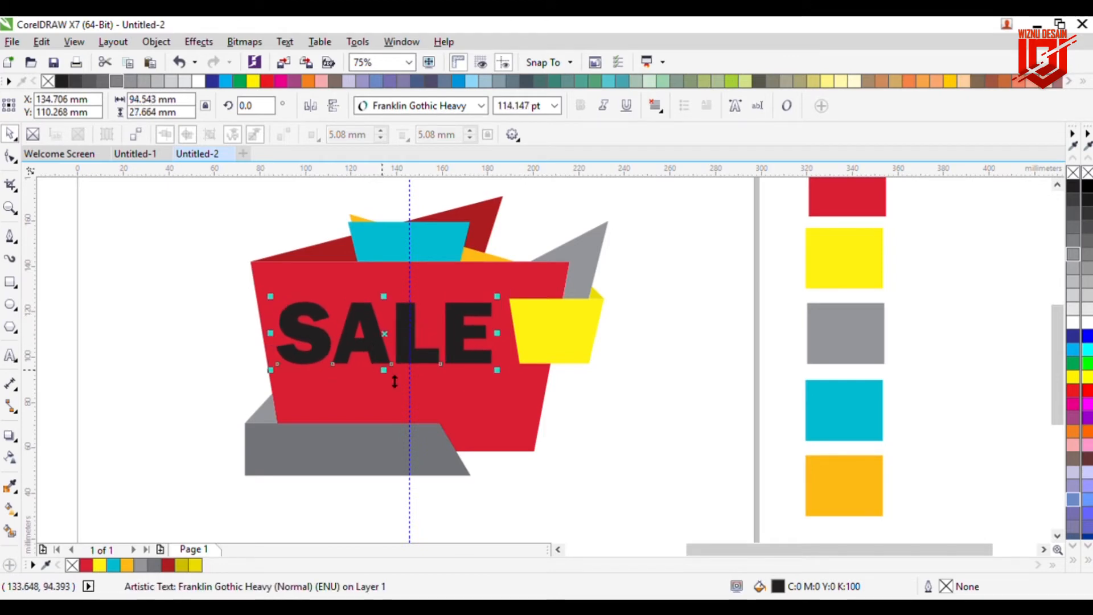
# Step: Stretch the SALE text vertically to about 38 mm tall and nudge it slightly to the right
pyautogui.moveTo(395, 375); pyautogui.dragTo(394, 395)
pyautogui.press('Right')
pyautogui.press('Right')
pyautogui.press('Right')
pyautogui.press('Right')
pyautogui.press('Right')
pyautogui.press('Right')
pyautogui.press('Right')
pyautogui.press('Right')
pyautogui.press('Right')
pyautogui.press('Right')
pyautogui.press('Right')
pyautogui.press('Right')
pyautogui.press('Right')
pyautogui.press('Right')
pyautogui.press('Right')
pyautogui.press('Right')
pyautogui.press('Right')
pyautogui.press('Right')
pyautogui.press('Right')
pyautogui.press('Right')
pyautogui.press('Right')
pyautogui.press('Right')
pyautogui.press('Right')
pyautogui.press('Right')
pyautogui.press('Right')
pyautogui.press('Right')
pyautogui.press('Right')
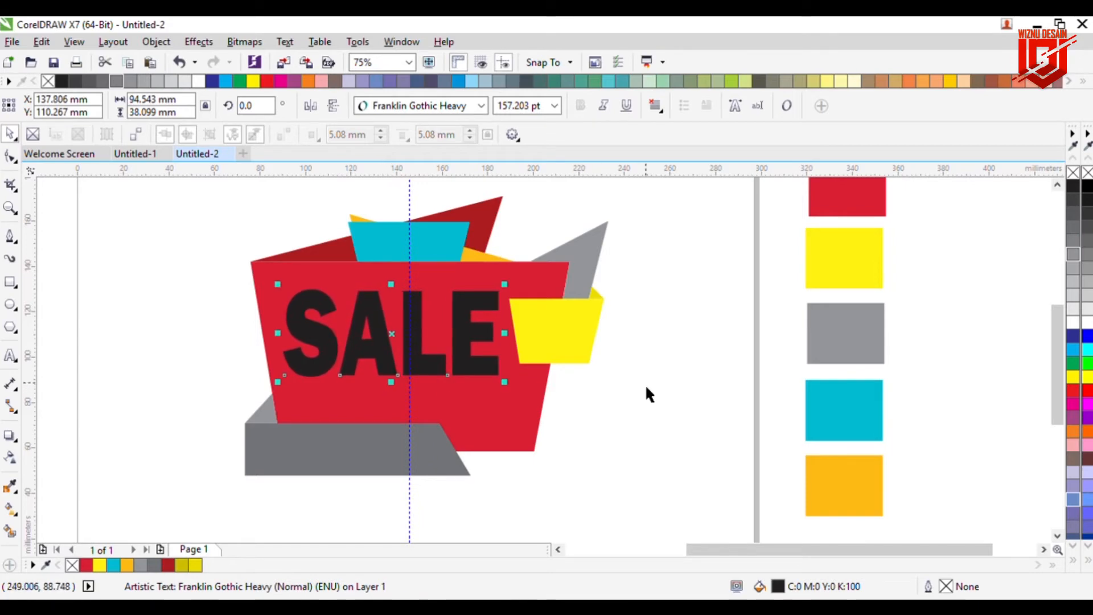
# Step: Add the text 50 to the right of the cup with the Text tool
pyautogui.click(180, 360)
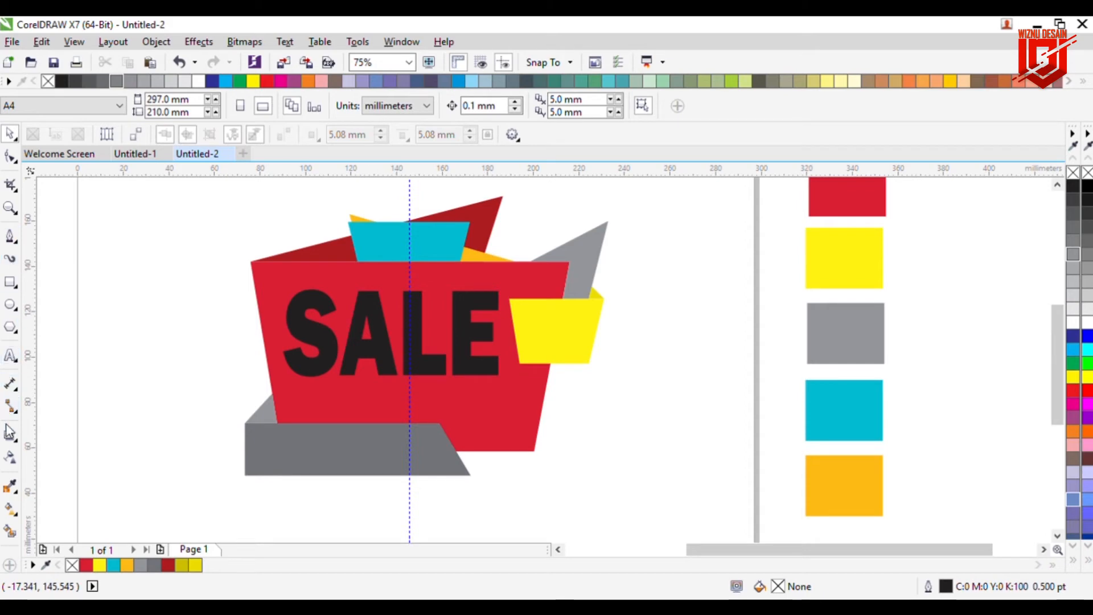
pyautogui.click(10, 358)
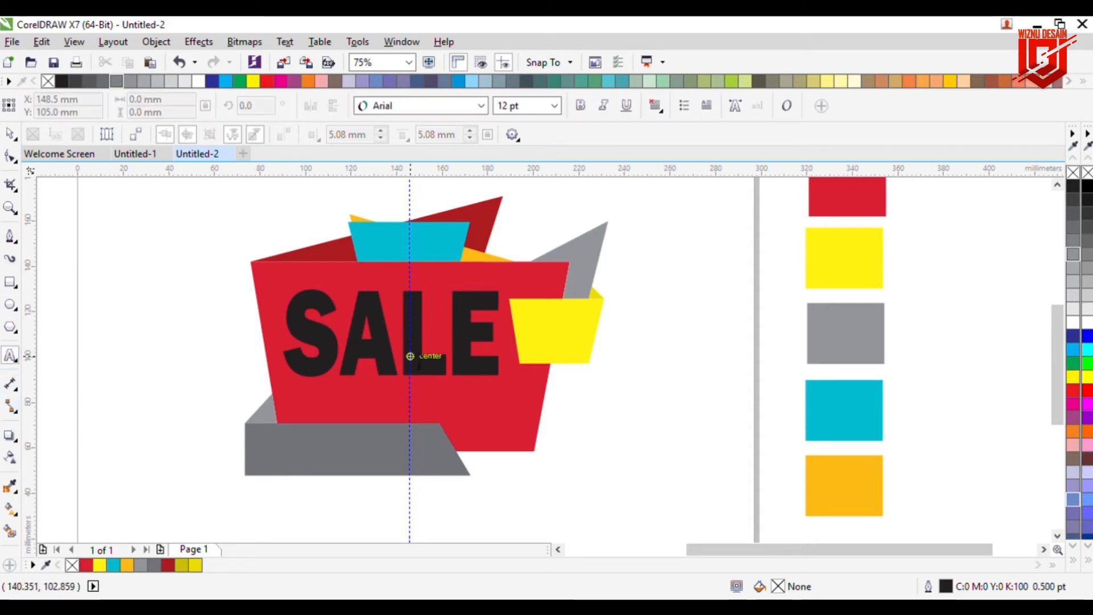
pyautogui.click(624, 316)
pyautogui.write('50')
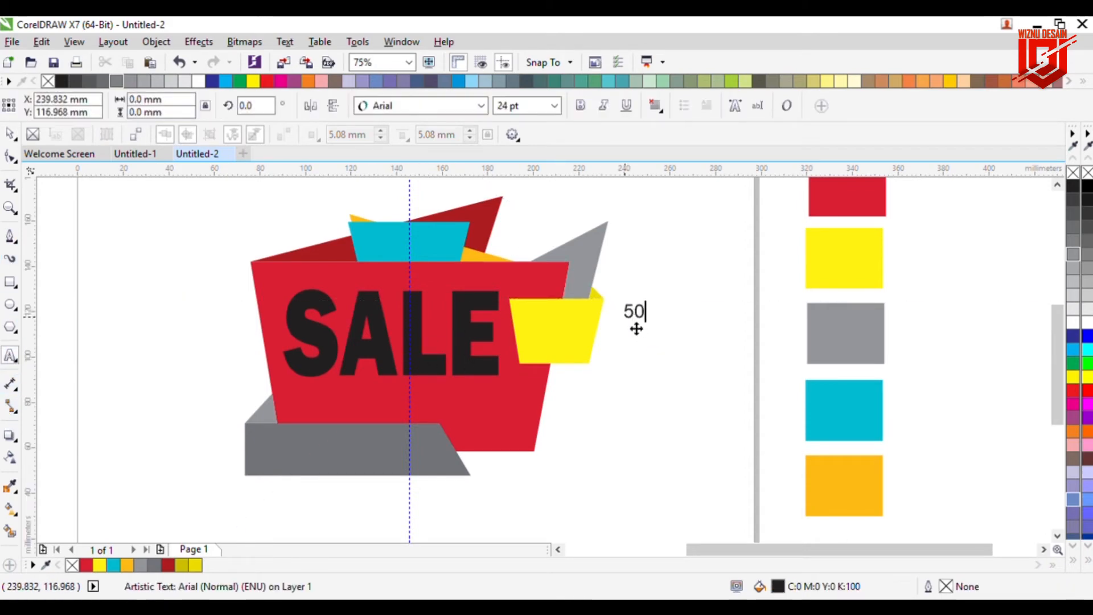
# Step: Set the 50 text's font to Arial Rounded MT Bold
pyautogui.click(9, 134)
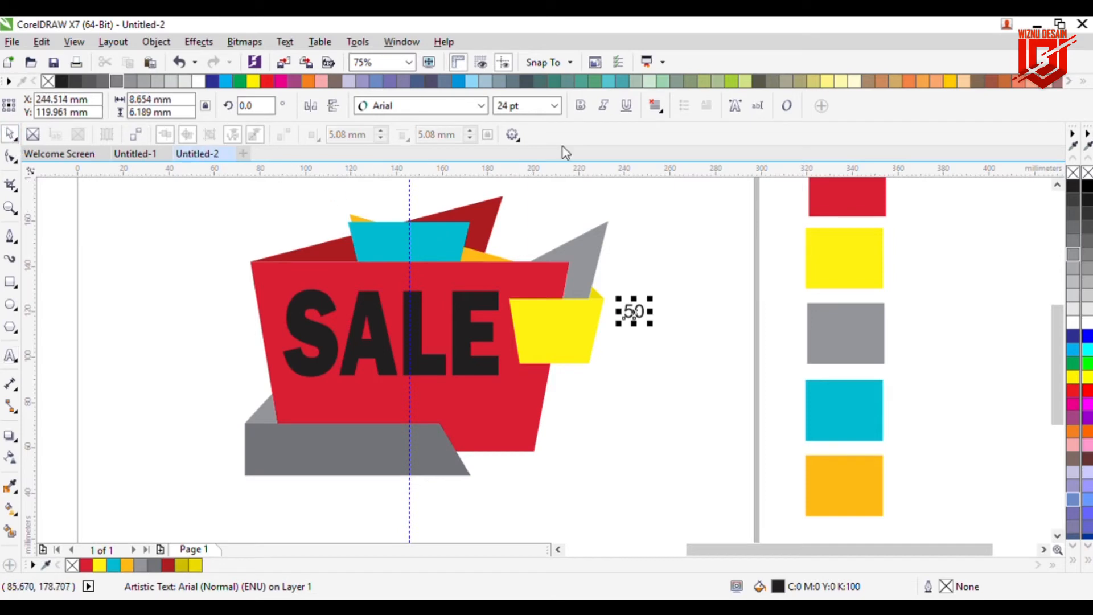
pyautogui.click(487, 108)
pyautogui.write('Baskerville Old Face')
pyautogui.press('Return')
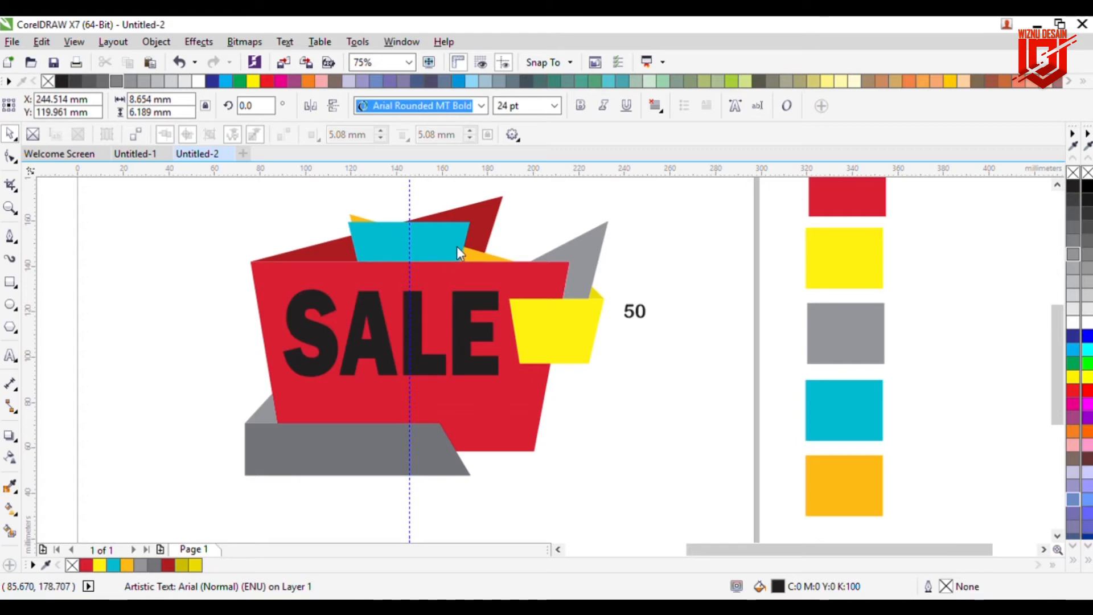
pyautogui.press('Return')
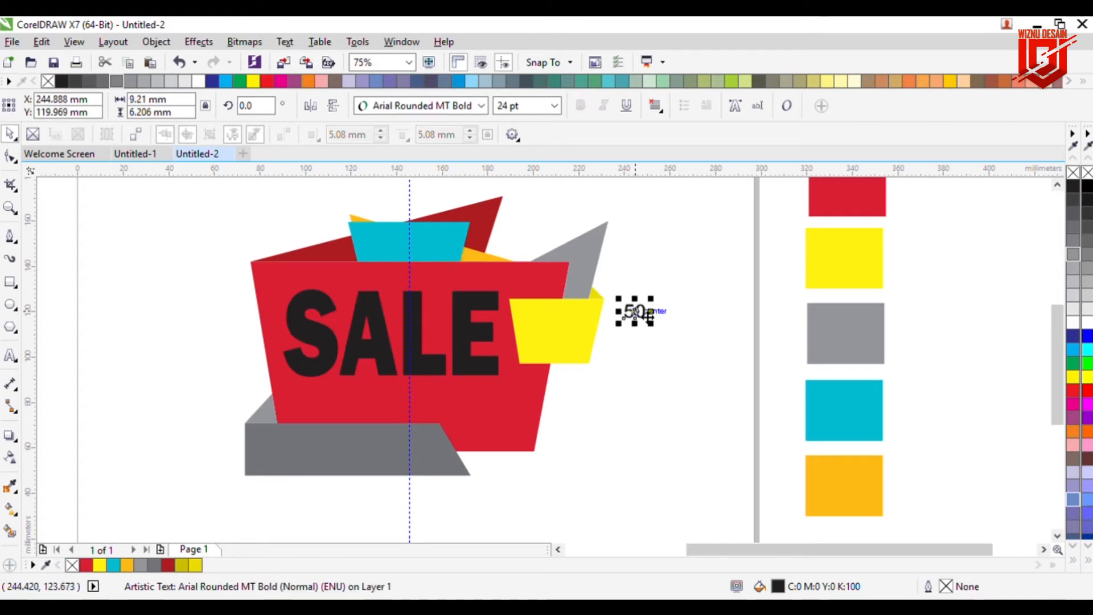
# Step: Move the 50 text onto the yellow shape, enlarge it to about 64 pt and nudge it slightly down
pyautogui.moveTo(627, 341); pyautogui.dragTo(600, 369)
pyautogui.moveTo(649, 327); pyautogui.dragTo(600, 371)
pyautogui.click(656, 352)
pyautogui.click(582, 348)
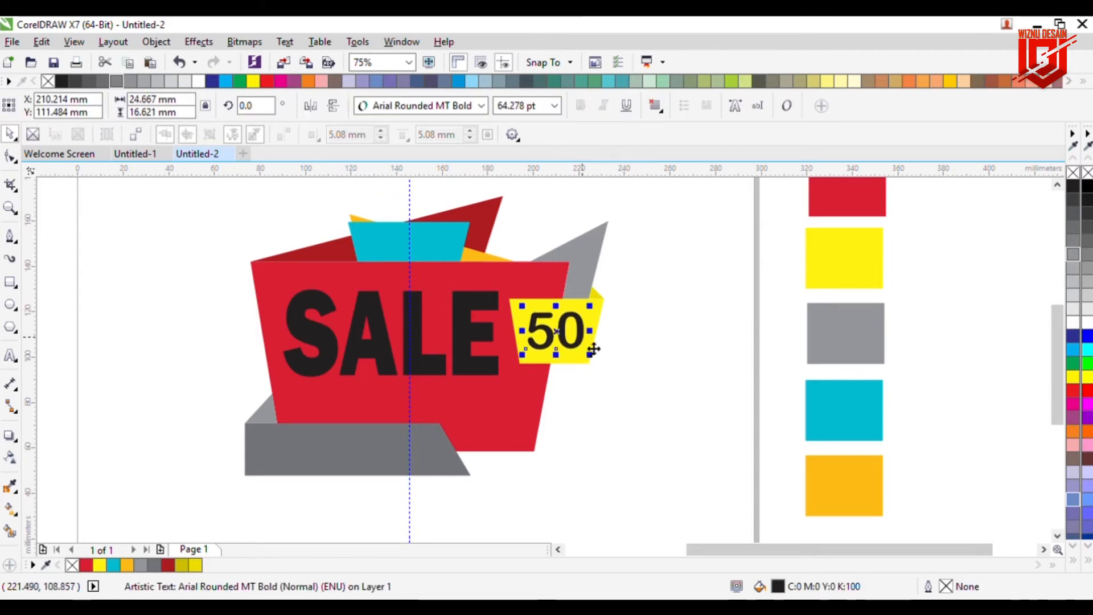
pyautogui.press('Down')
pyautogui.press('Down')
pyautogui.press('Down')
pyautogui.press('Down')
pyautogui.press('Down')
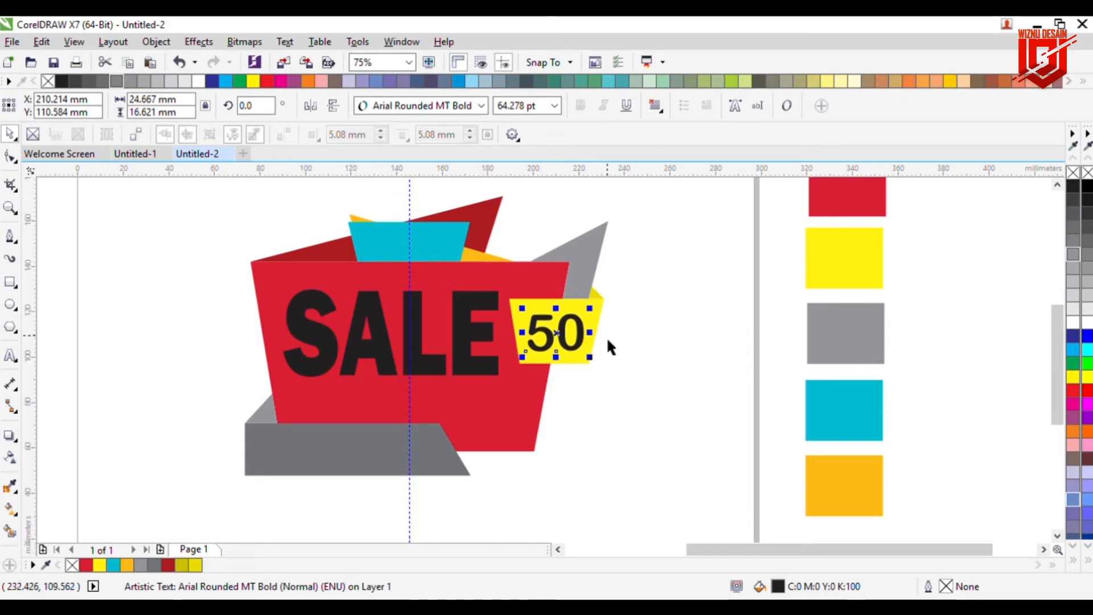
pyautogui.click(607, 337)
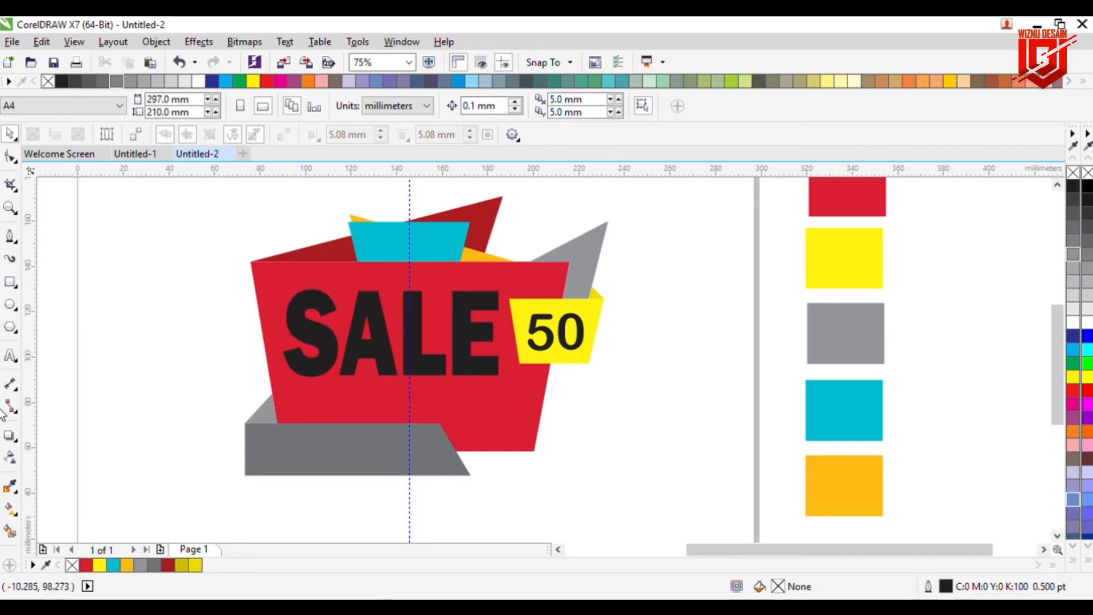
# Step: Add a % sign as separate text beside the cup
pyautogui.click(10, 355)
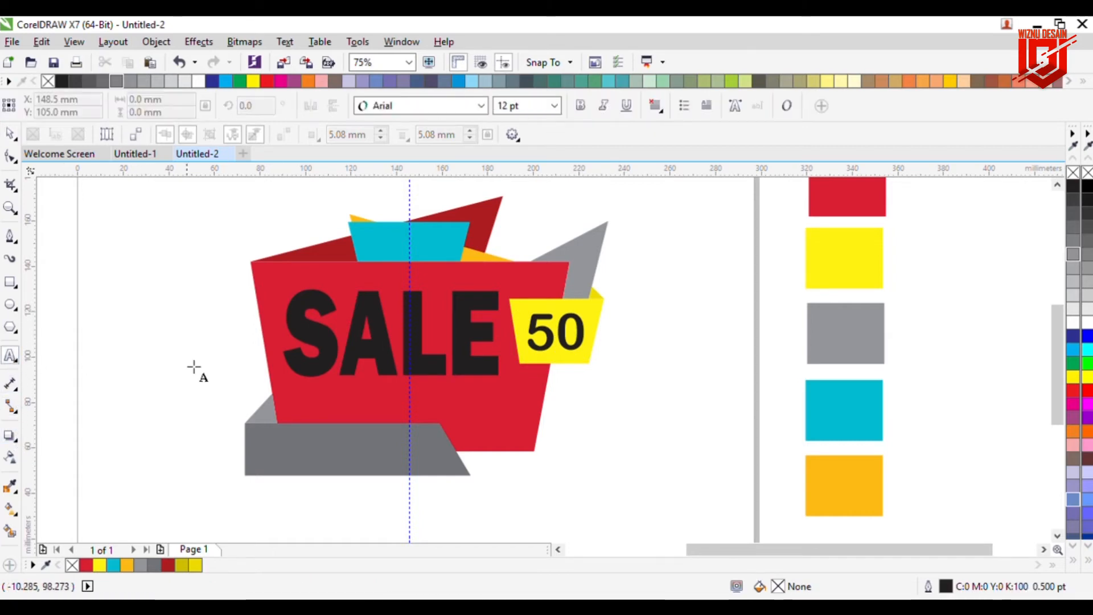
pyautogui.click(653, 284)
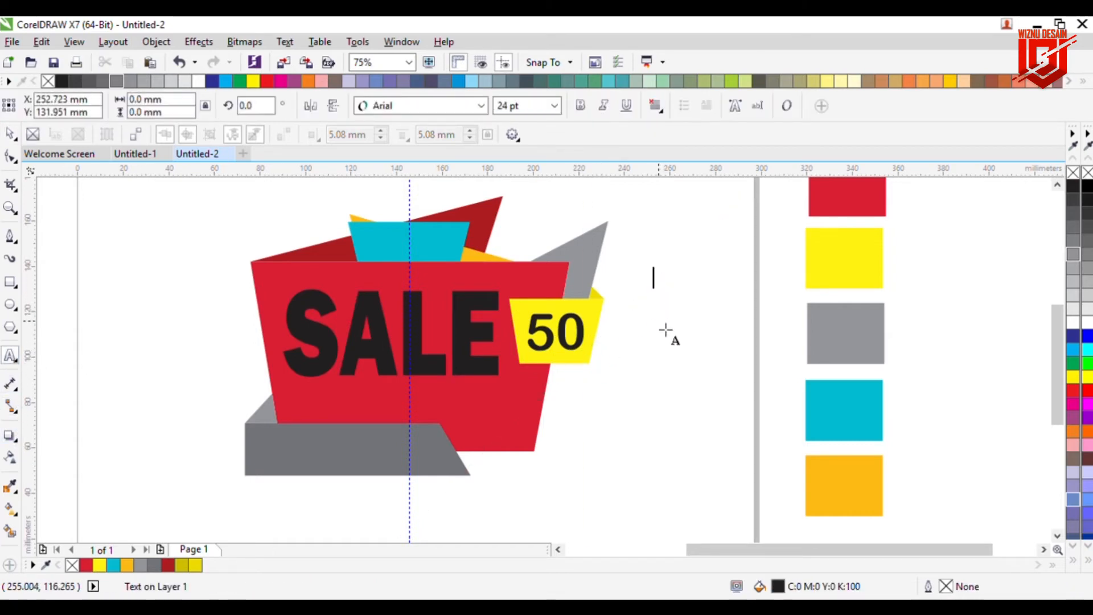
pyautogui.write('%')
pyautogui.press('Escape')
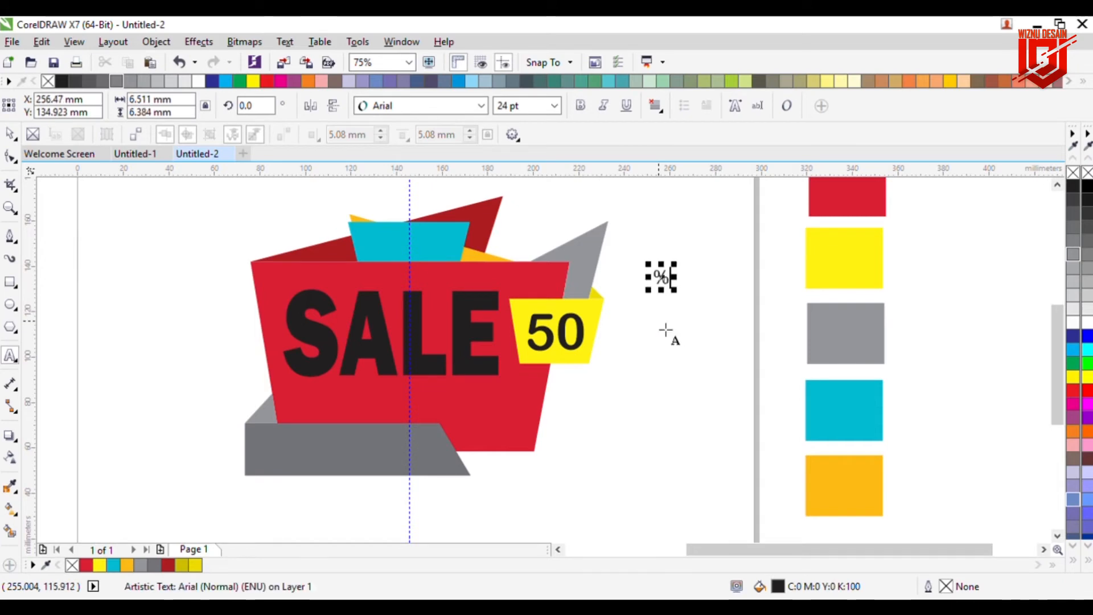
# Step: Place the % sign at the upper right corner of the 50 on the yellow shape
pyautogui.moveTo(668, 276); pyautogui.dragTo(596, 324)
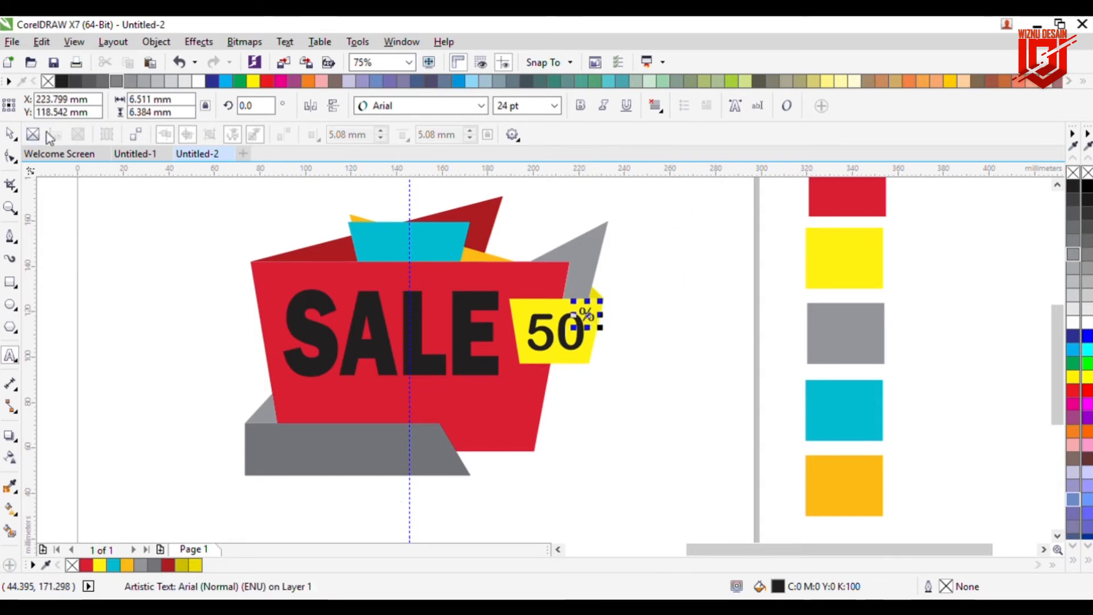
pyautogui.scroll(2, 623, 348)
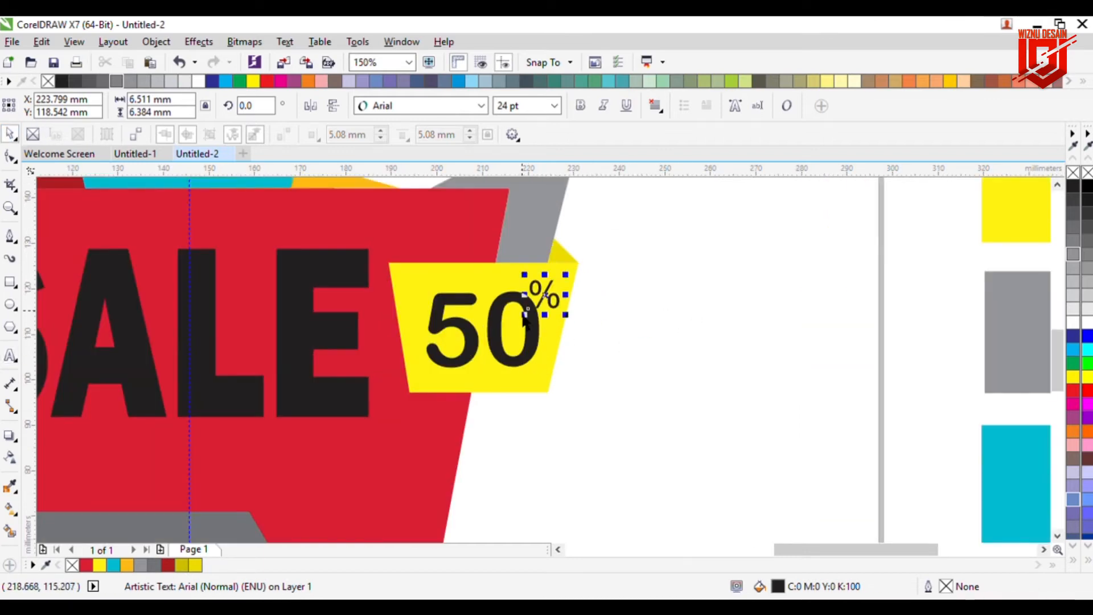
pyautogui.moveTo(524, 313); pyautogui.dragTo(538, 322)
pyautogui.click(705, 329)
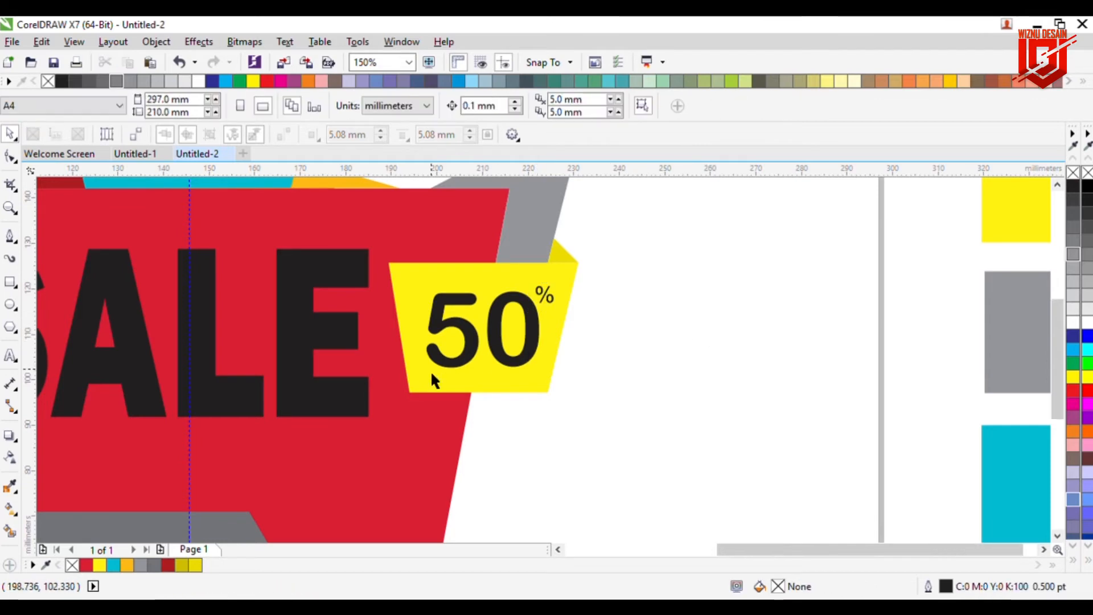
# Step: Fill the SALE text with white
pyautogui.scroll(-2, 402, 374)
pyautogui.click(344, 387)
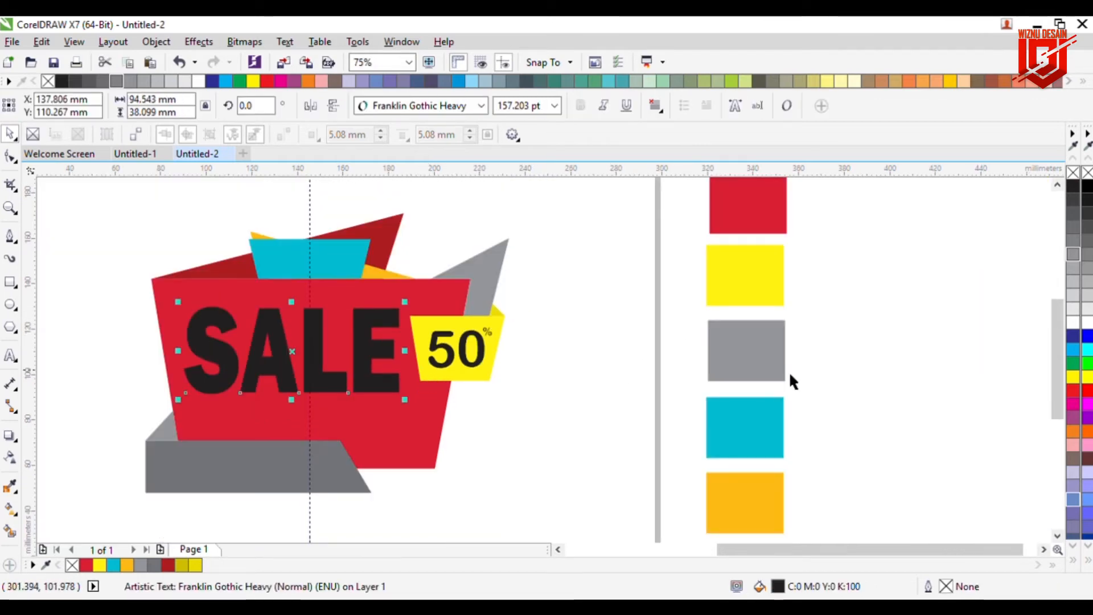
pyautogui.click(1074, 325)
pyautogui.click(688, 322)
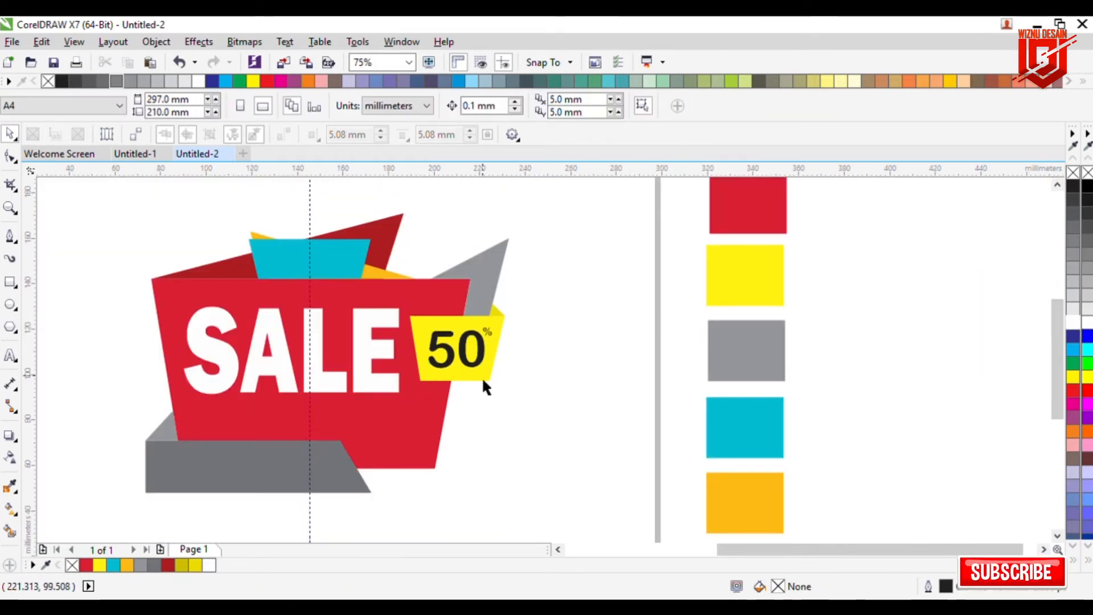
# Step: Nudge the SALE text slightly upward and to the right on the red body
pyautogui.click(389, 385)
pyautogui.press('Up')
pyautogui.press('Up')
pyautogui.press('Up')
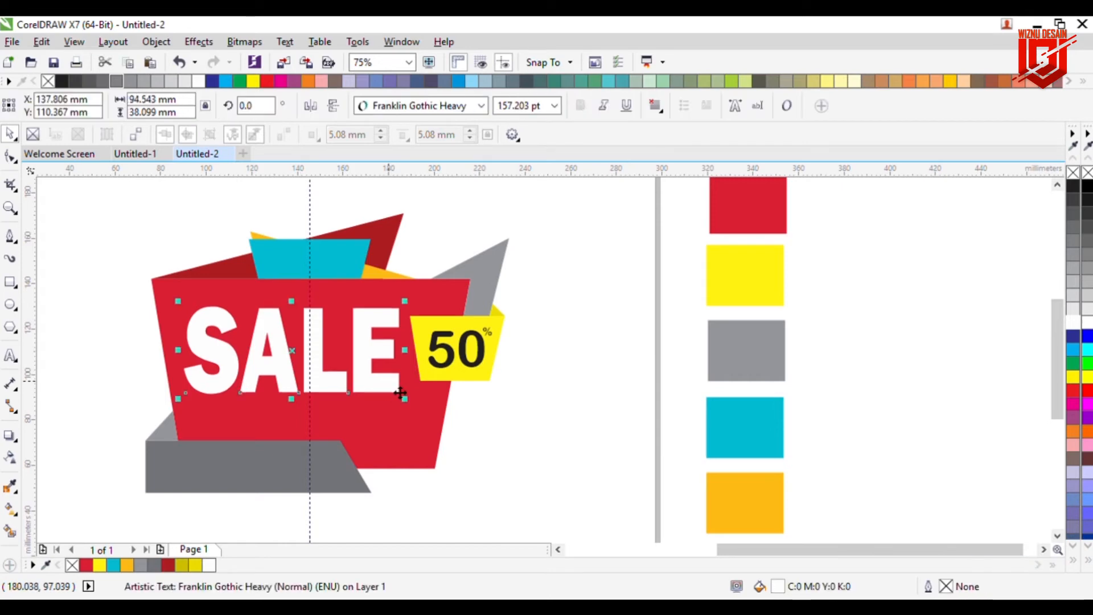
pyautogui.press('Up')
pyautogui.press('Up')
pyautogui.press('Up')
pyautogui.press('Up')
pyautogui.press('Up')
pyautogui.press('Up')
pyautogui.press('Up')
pyautogui.press('Up')
pyautogui.press('Right')
pyautogui.press('Down')
pyautogui.press('Down')
pyautogui.press('Down')
pyautogui.press('Down')
pyautogui.press('Down')
pyautogui.press('Down')
pyautogui.press('Down')
pyautogui.press('Down')
pyautogui.press('Down')
pyautogui.press('Down')
pyautogui.press('Down')
pyautogui.press('Down')
pyautogui.press('Down')
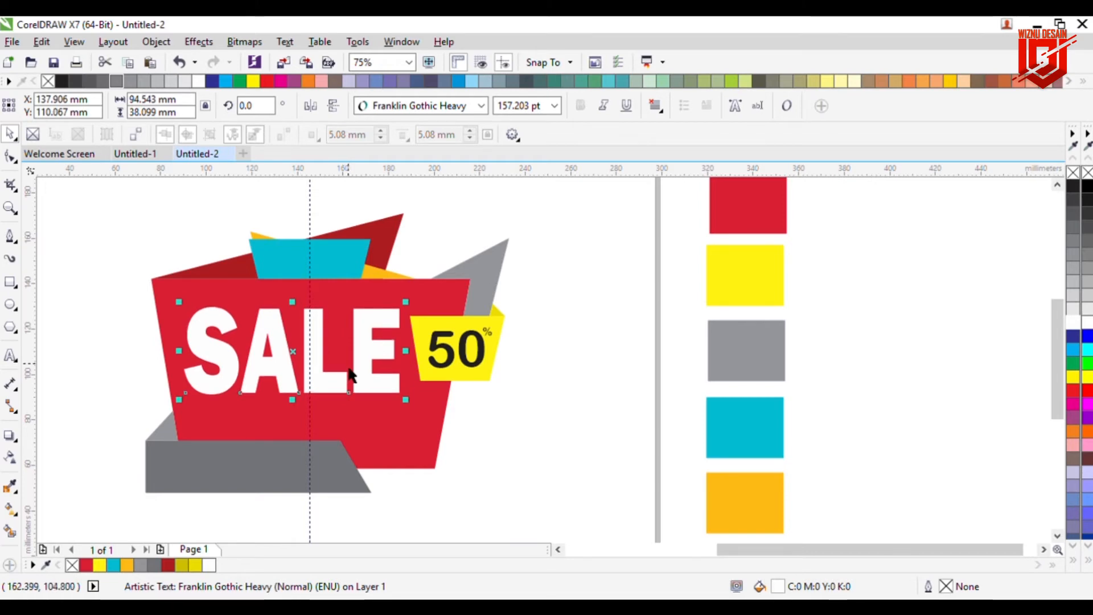
pyautogui.click(576, 375)
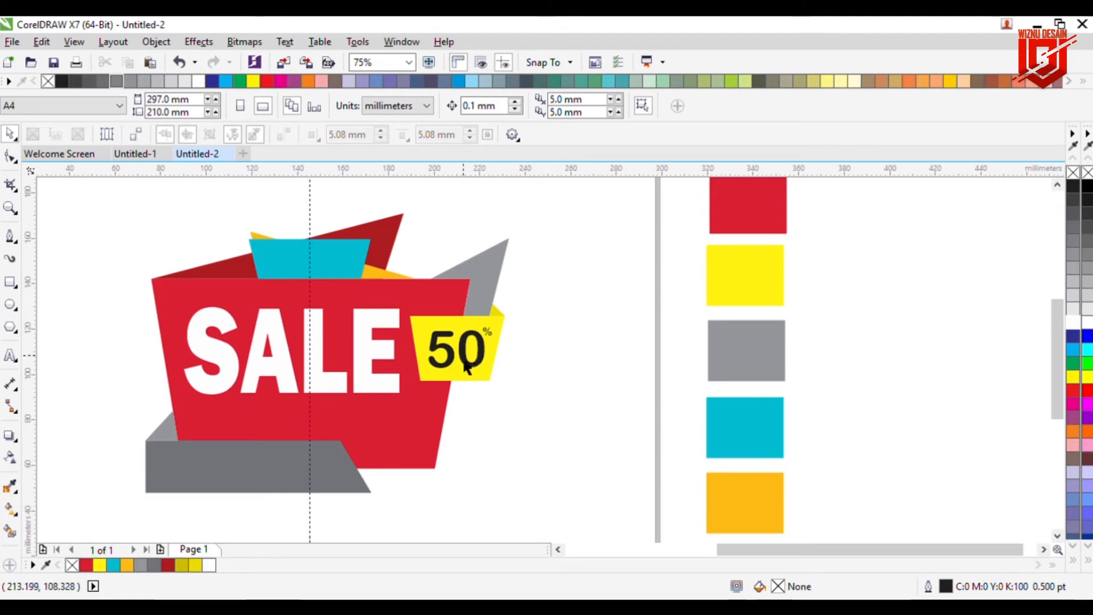
# Step: Add the text SHOPE NOW at the upper left of the SALE text
pyautogui.click(10, 356)
pyautogui.click(122, 318)
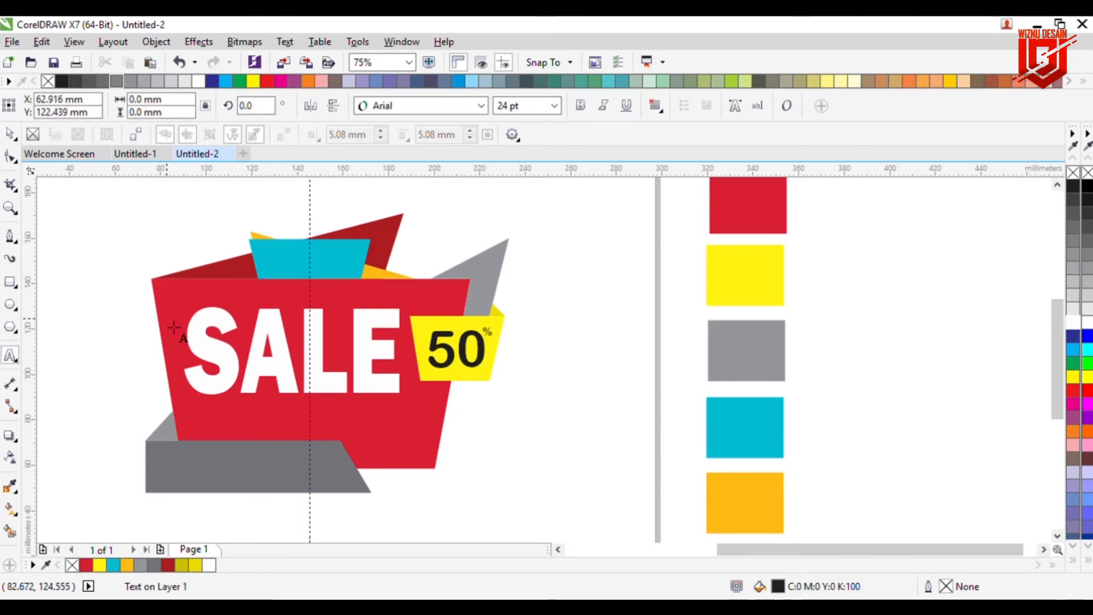
pyautogui.write('sho')
pyautogui.press('BackSpace')
pyautogui.press('BackSpace')
pyautogui.press('BackSpace')
pyautogui.press('BackSpace')
pyautogui.press('BackSpace')
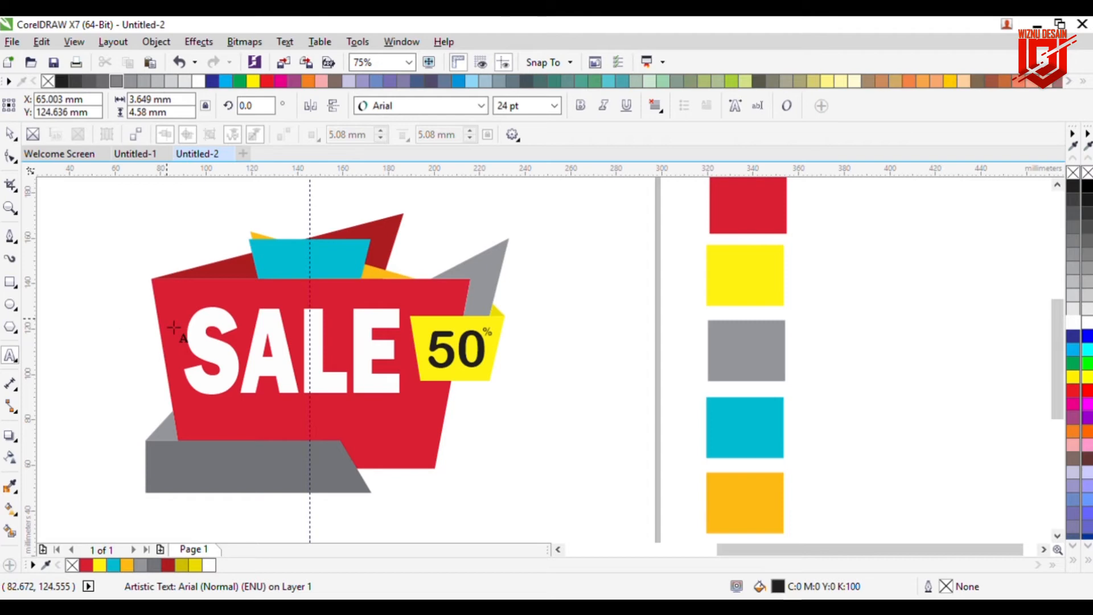
pyautogui.write('HOPE NOW')
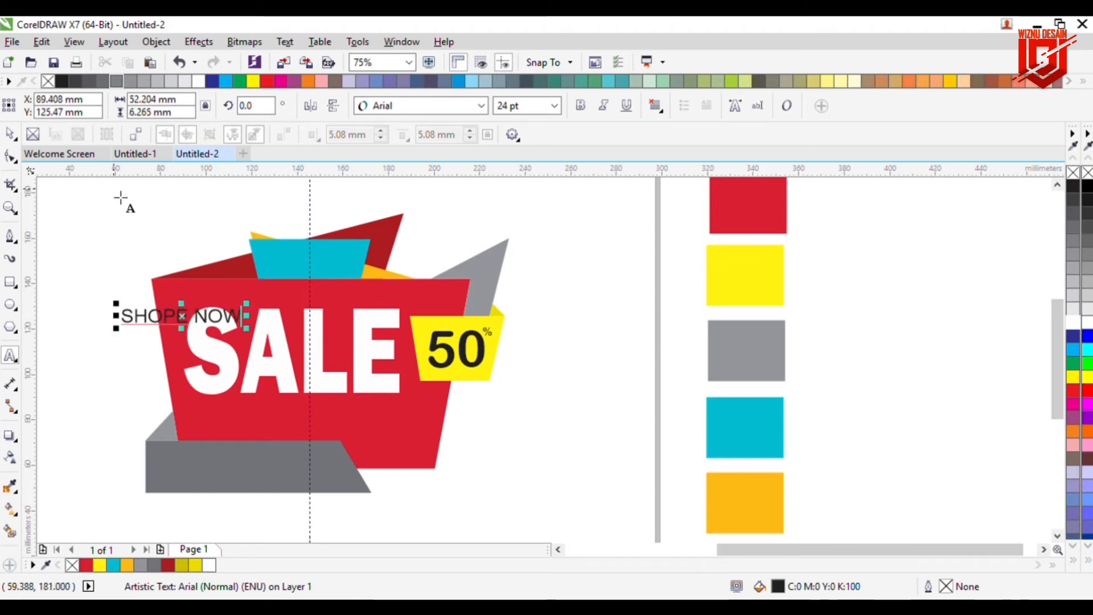
# Step: Set the SHOPE NOW text's font to Arial Rounded MT Bold and fill it yellow
pyautogui.click(12, 134)
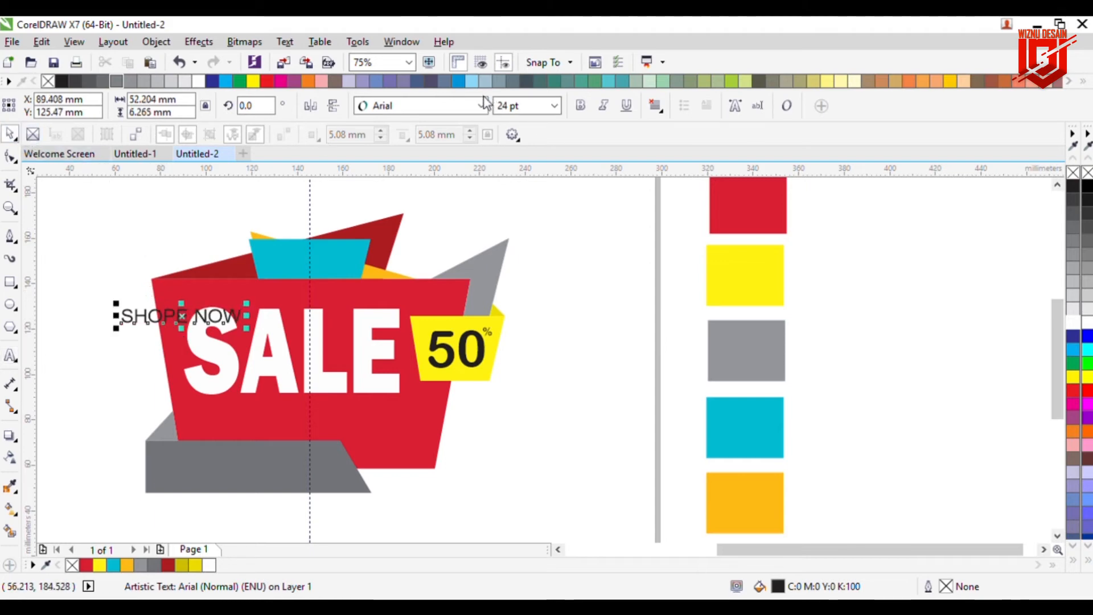
pyautogui.click(485, 104)
pyautogui.write('Bauhaus 93')
pyautogui.press('Return')
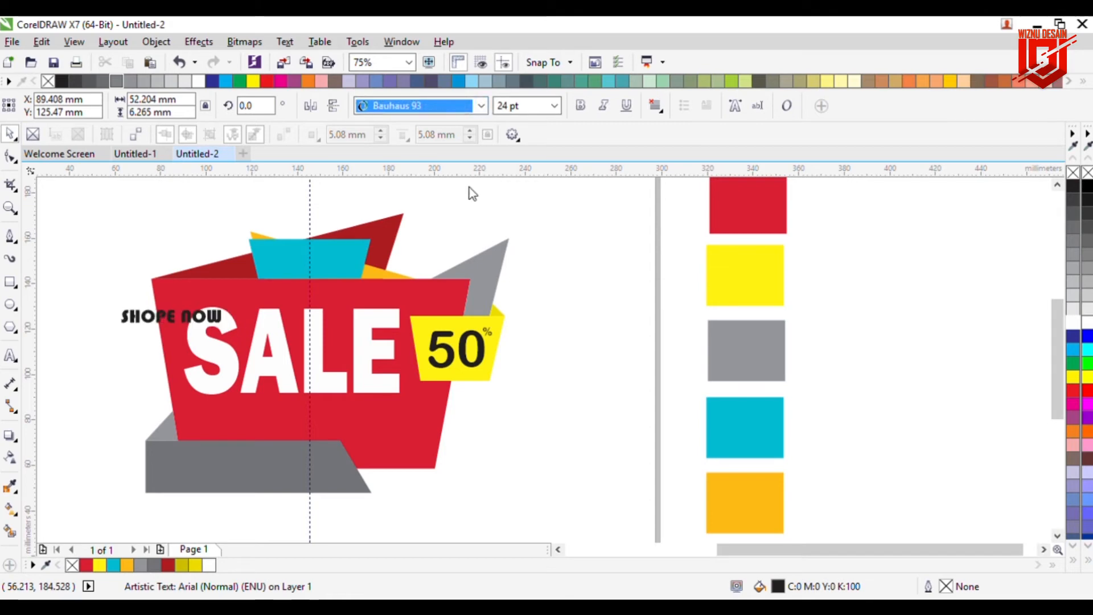
pyautogui.press('Down')
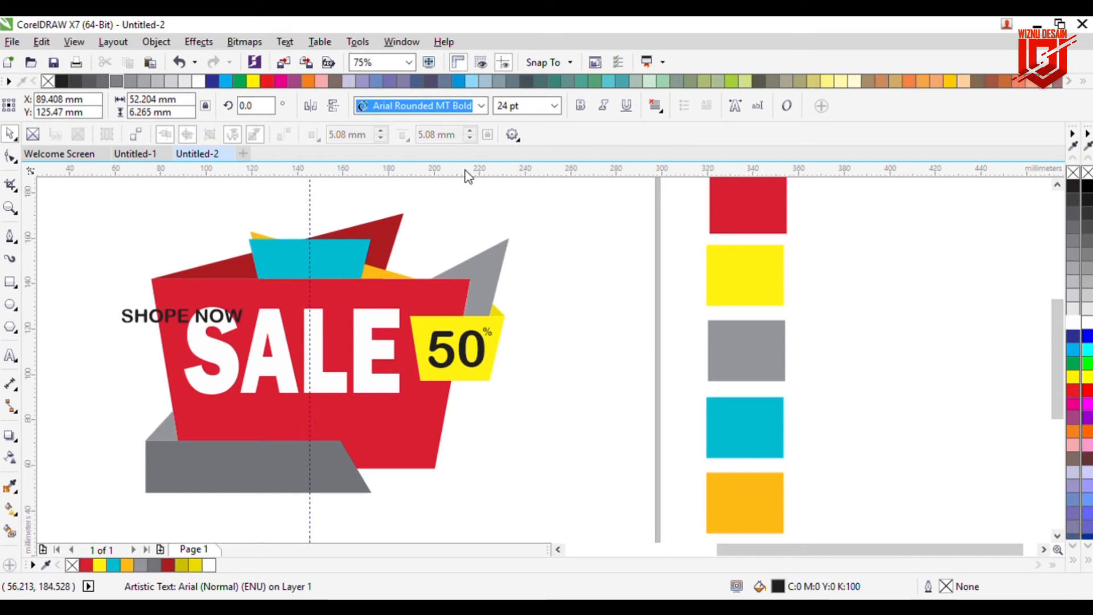
pyautogui.press('Return')
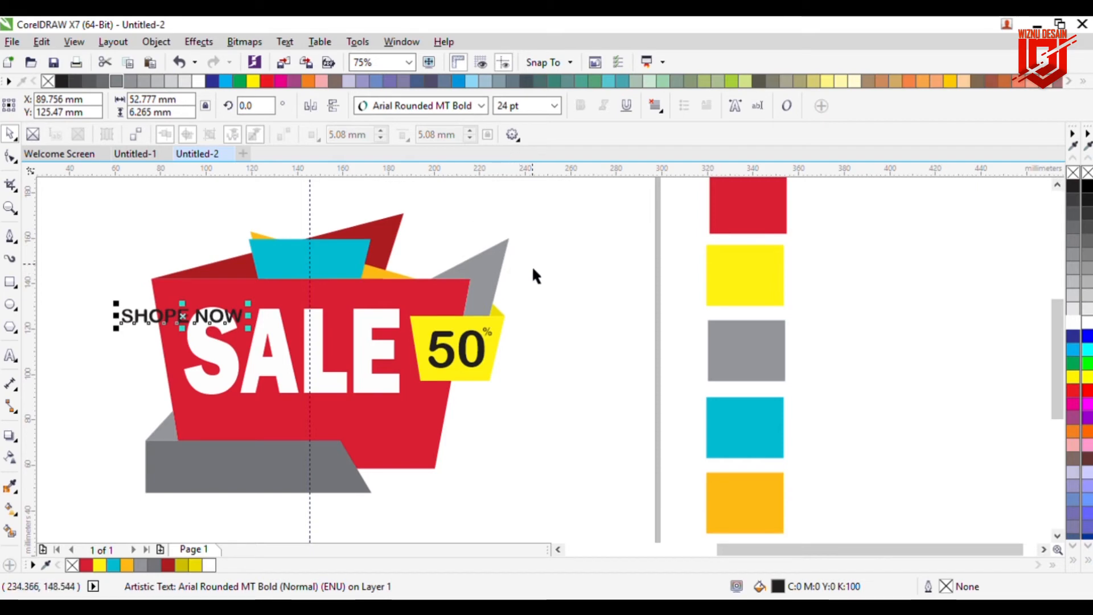
pyautogui.click(1073, 377)
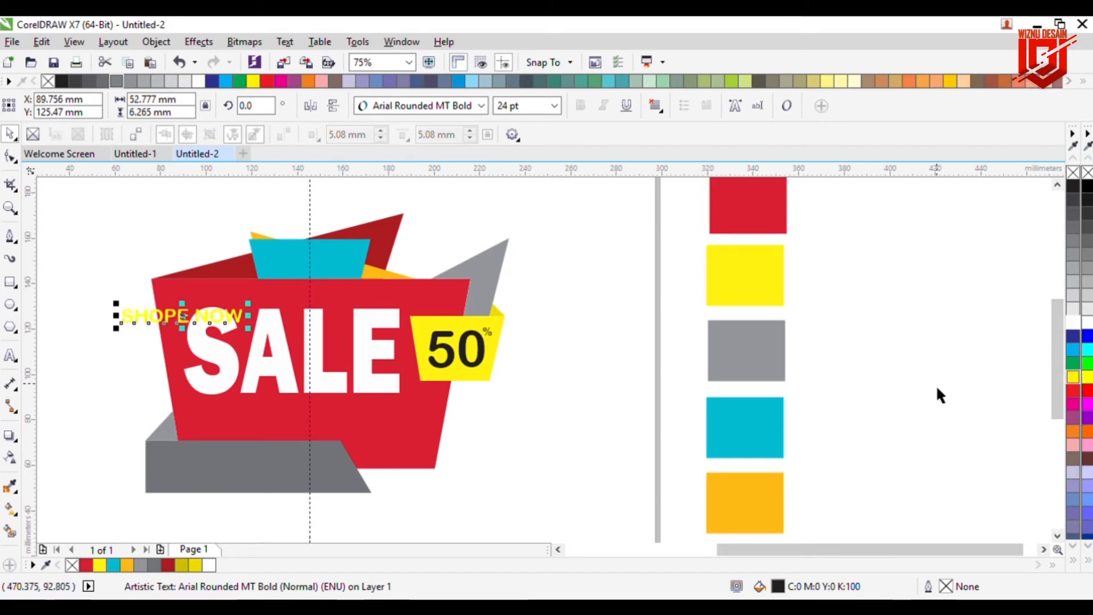
# Step: Move the SHOPE NOW text onto the cyan top shape and shrink it to about 19 pt
pyautogui.moveTo(194, 328); pyautogui.dragTo(334, 269)
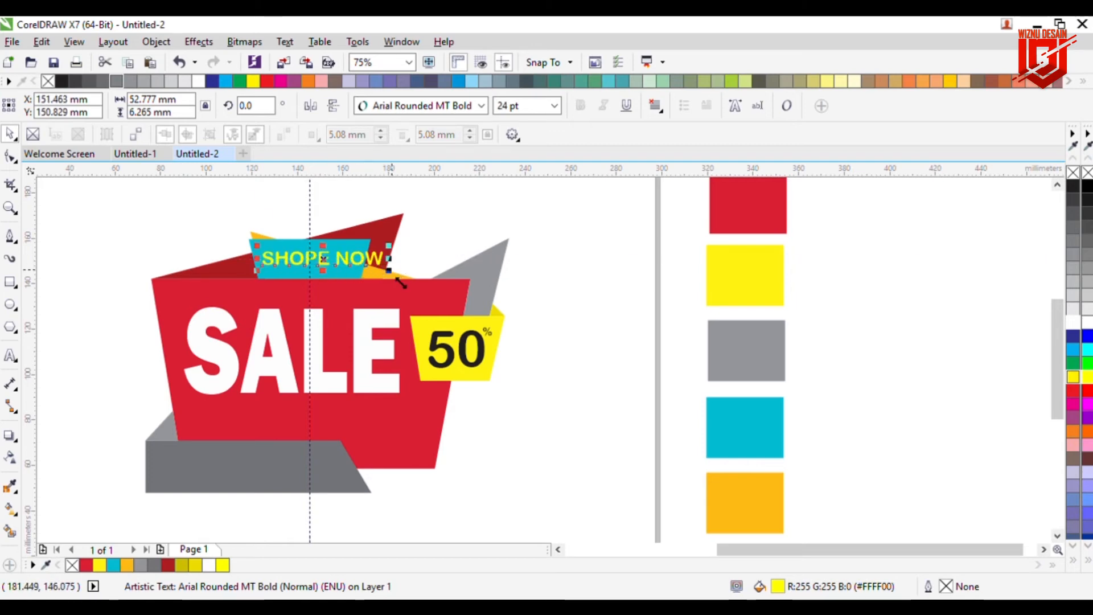
pyautogui.moveTo(400, 285); pyautogui.dragTo(322, 270)
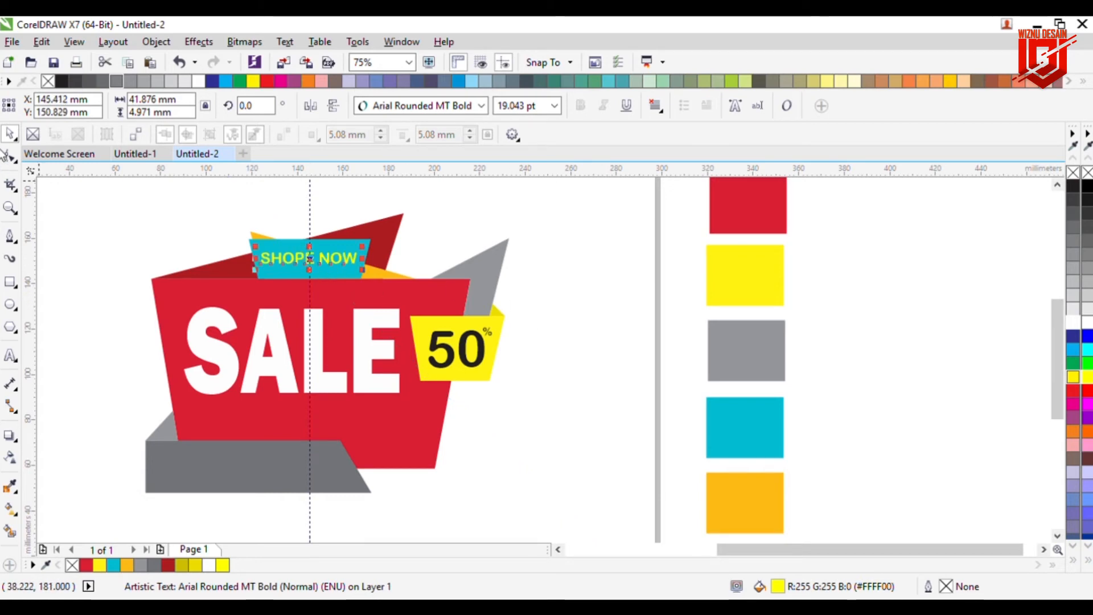
pyautogui.click(88, 198)
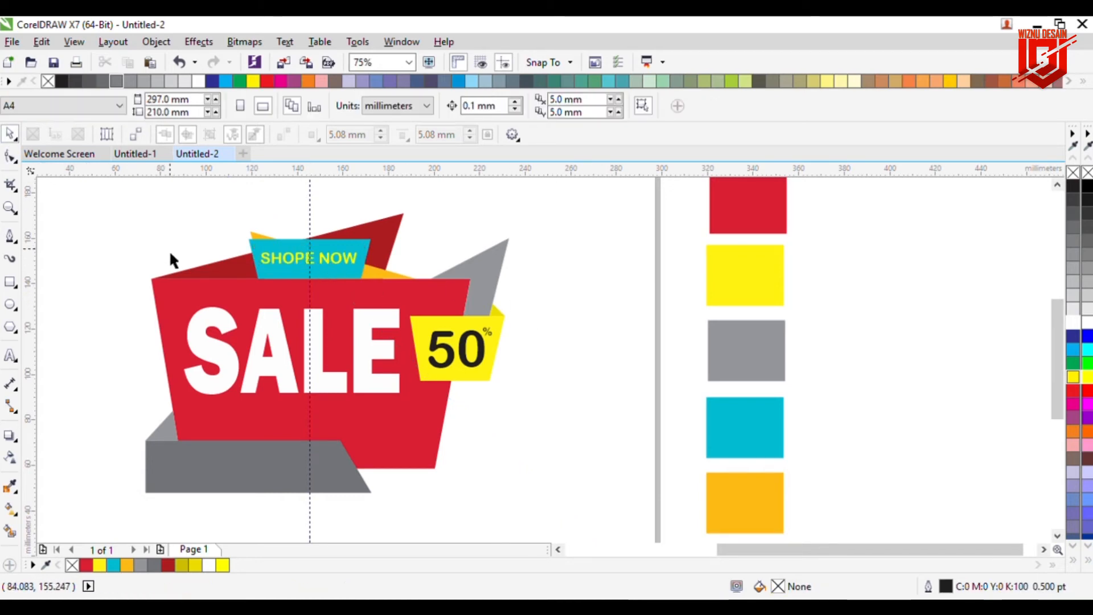
# Step: Nudge the SHOPE NOW text slightly right to center it on the cyan shape
pyautogui.click(270, 268)
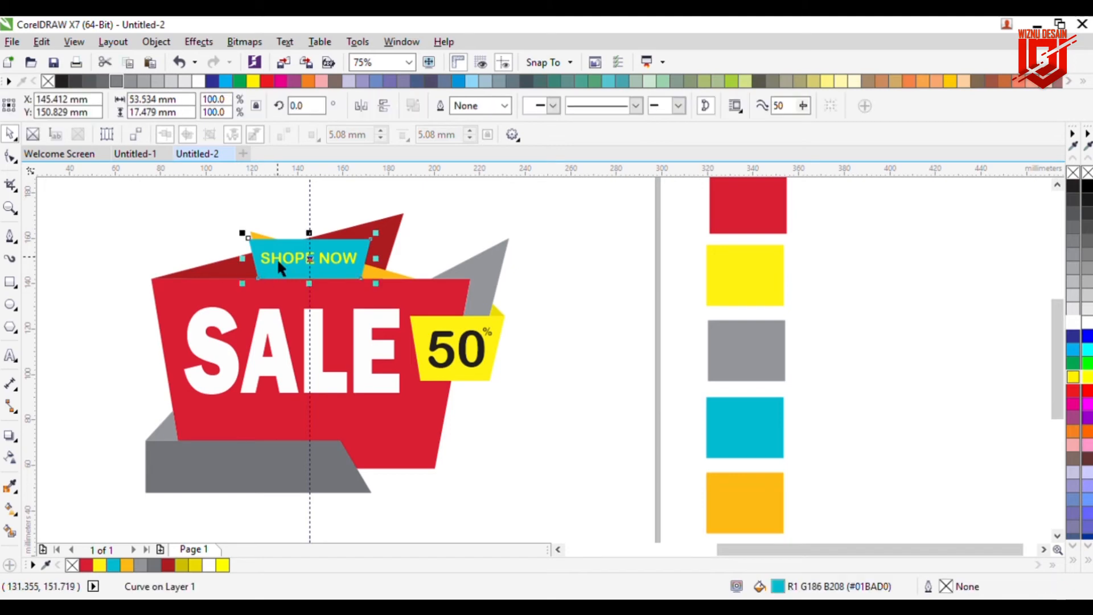
pyautogui.click(284, 273)
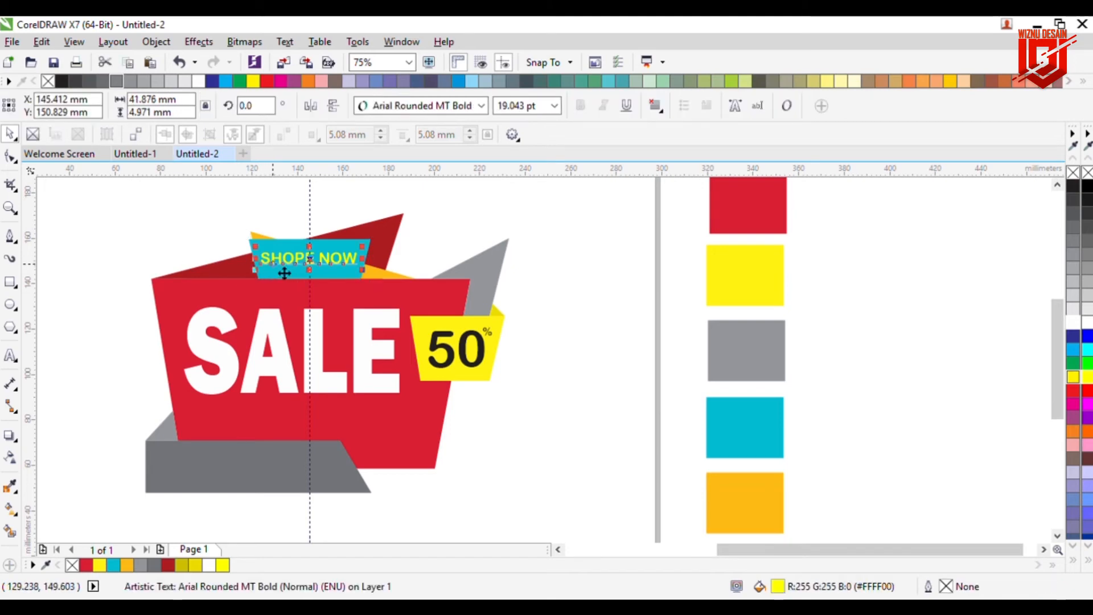
pyautogui.press('Right')
pyautogui.press('Right')
pyautogui.press('Right')
pyautogui.press('Right')
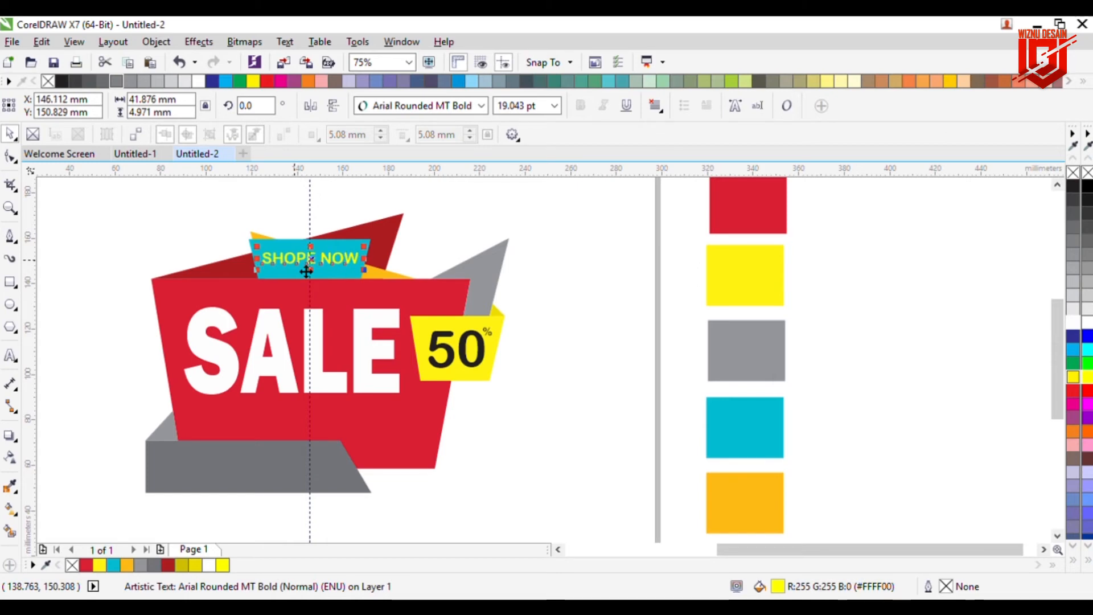
pyautogui.click(597, 354)
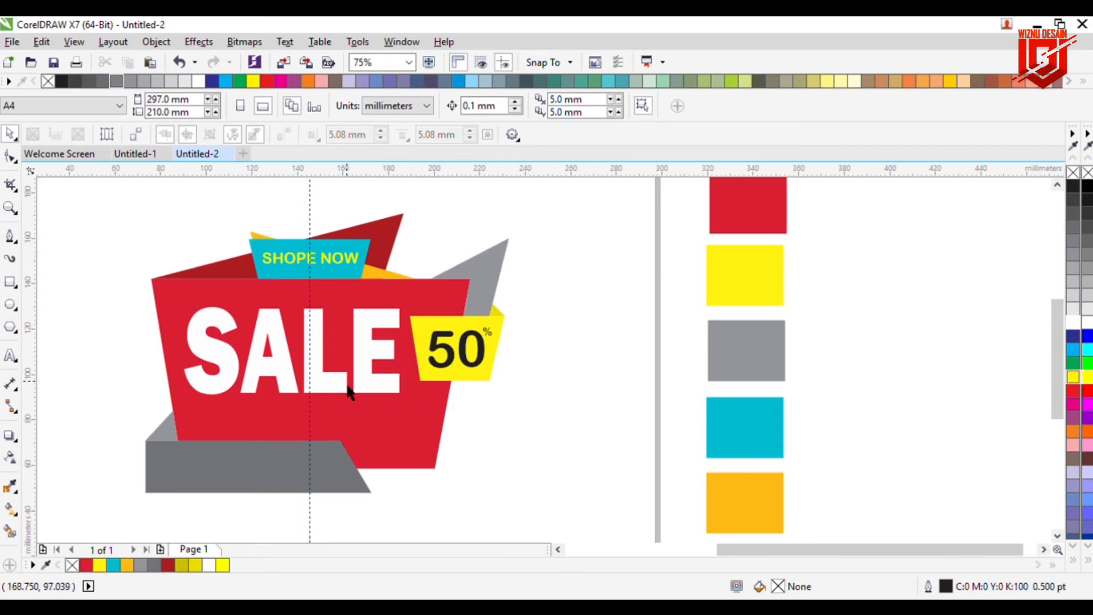
# Step: Add the text SEPECIAL OFFER on the blank area to the right of the design
pyautogui.click(10, 355)
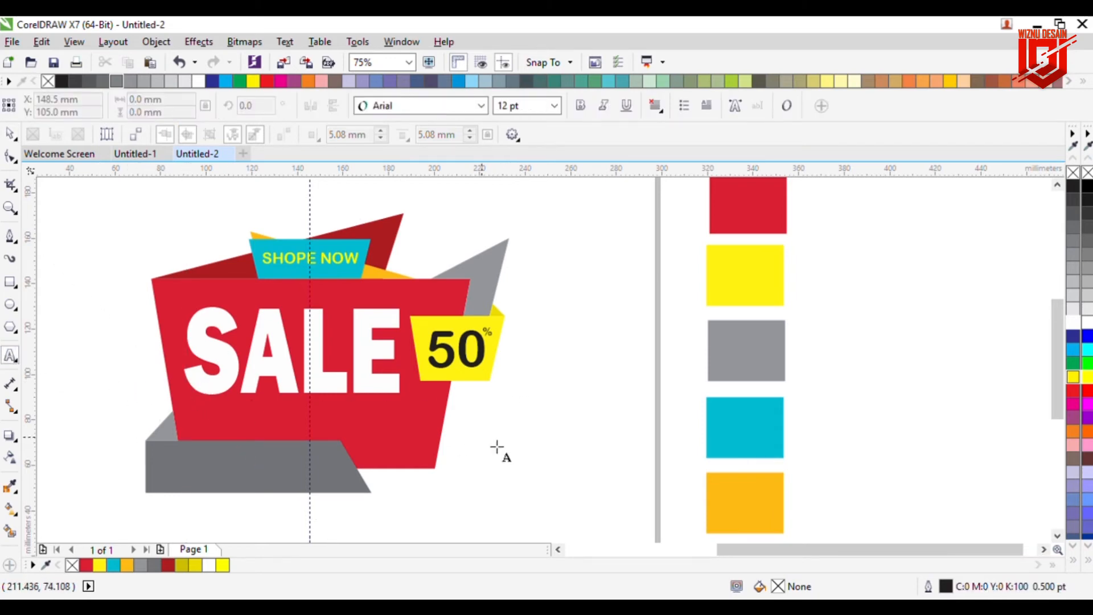
pyautogui.click(538, 444)
pyautogui.write('SE')
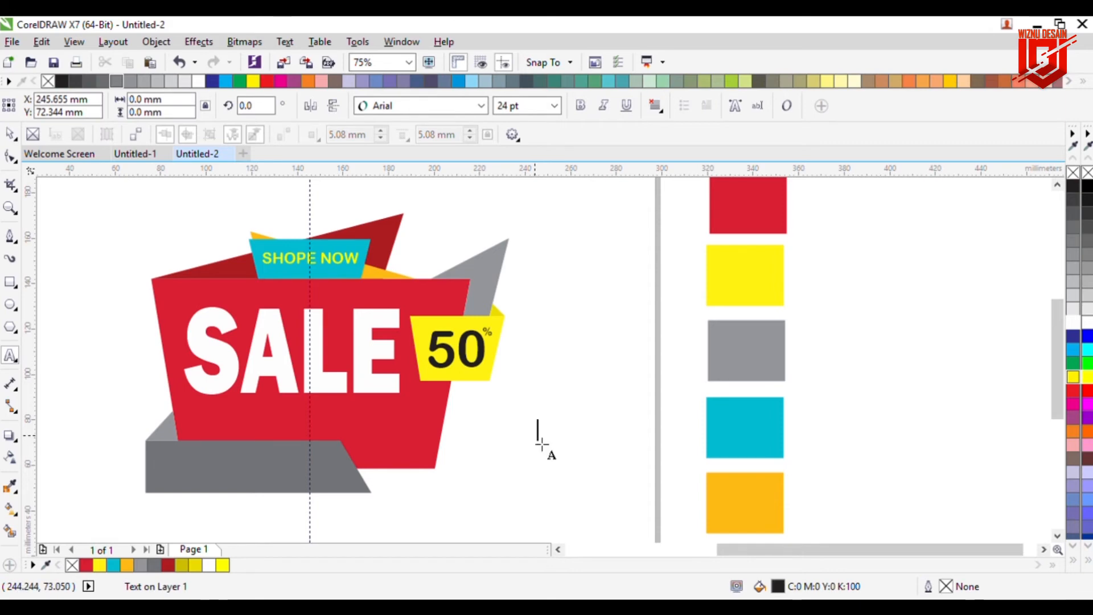
pyautogui.write('PECI')
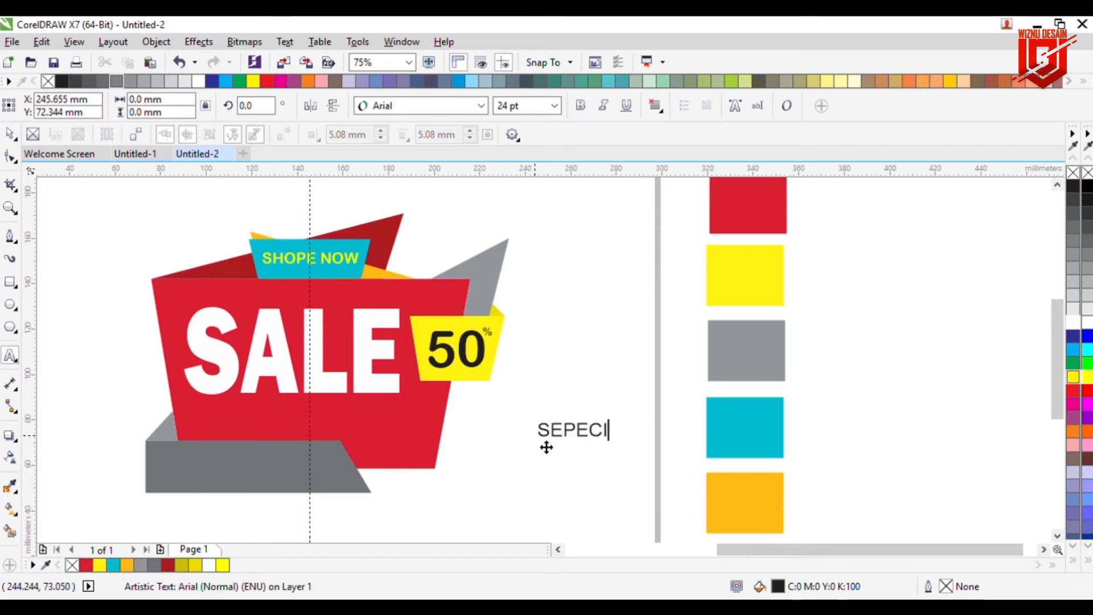
pyautogui.write('AL OFFER')
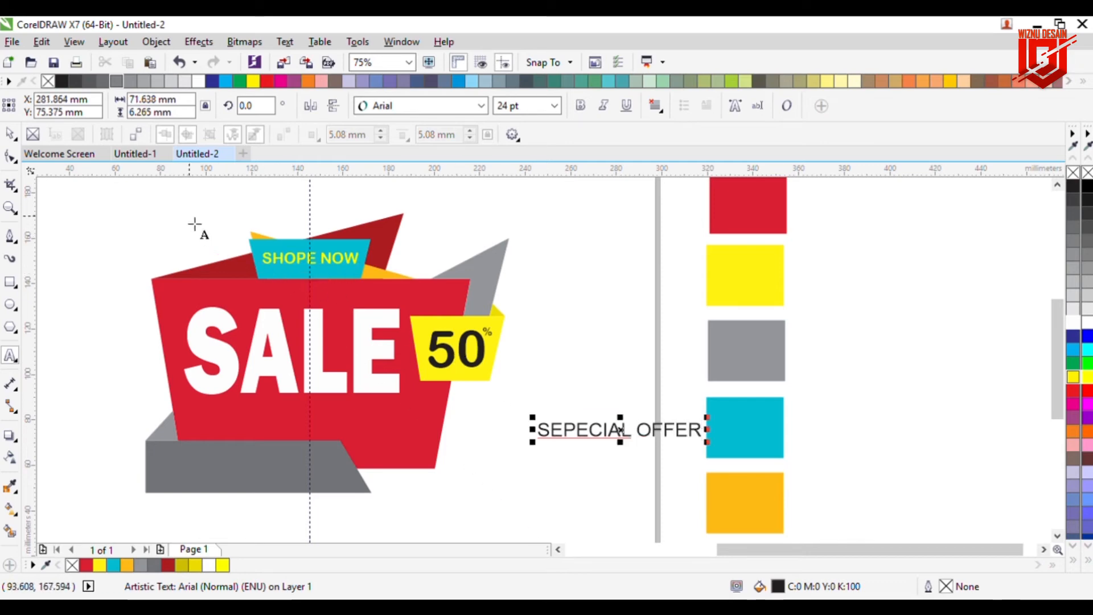
# Step: Set the SEPECIAL OFFER text's font to Bernard MT Condensed
pyautogui.click(8, 134)
pyautogui.click(482, 105)
pyautogui.write('Bernard MT Condensed')
pyautogui.press('Return')
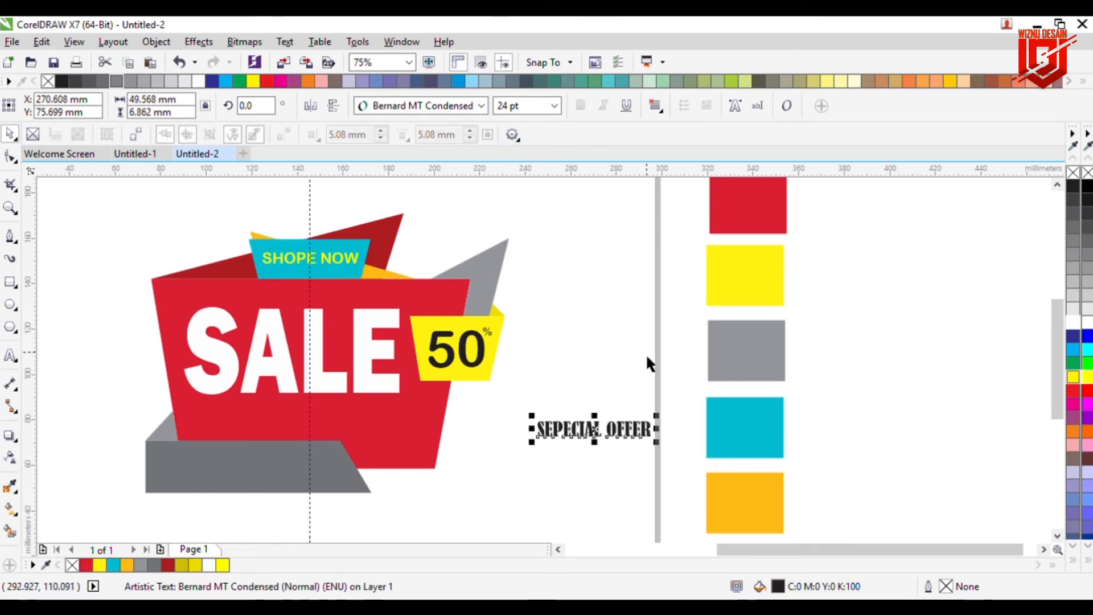
# Step: Move the SEPECIAL OFFER text onto the gray bottom banner, enlarged to about 35 pt, and fill it yellow
pyautogui.moveTo(602, 435); pyautogui.dragTo(342, 461)
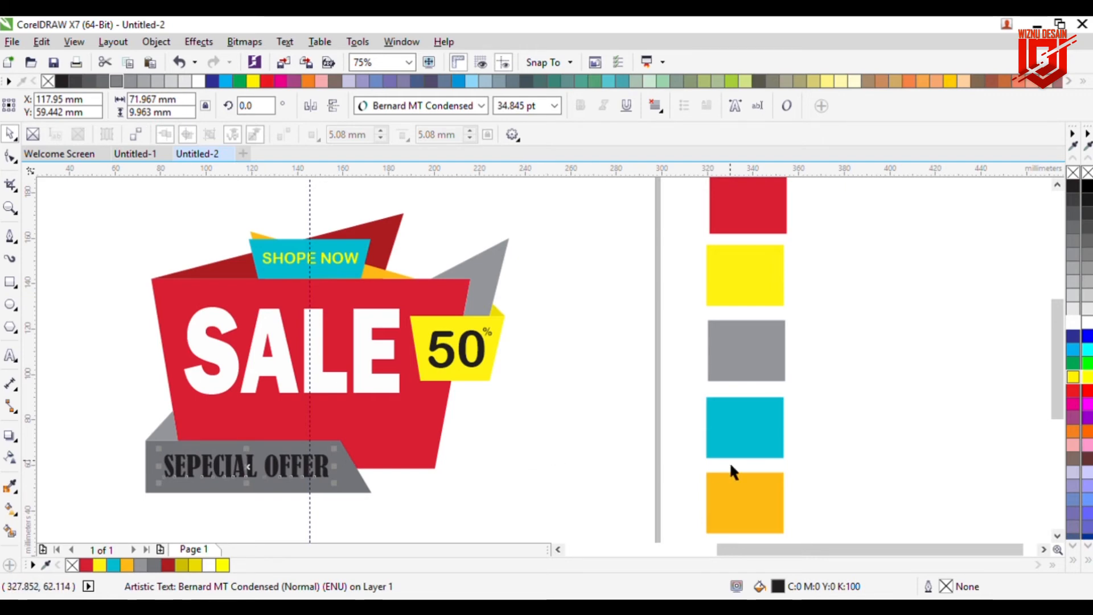
pyautogui.click(1073, 376)
pyautogui.click(973, 392)
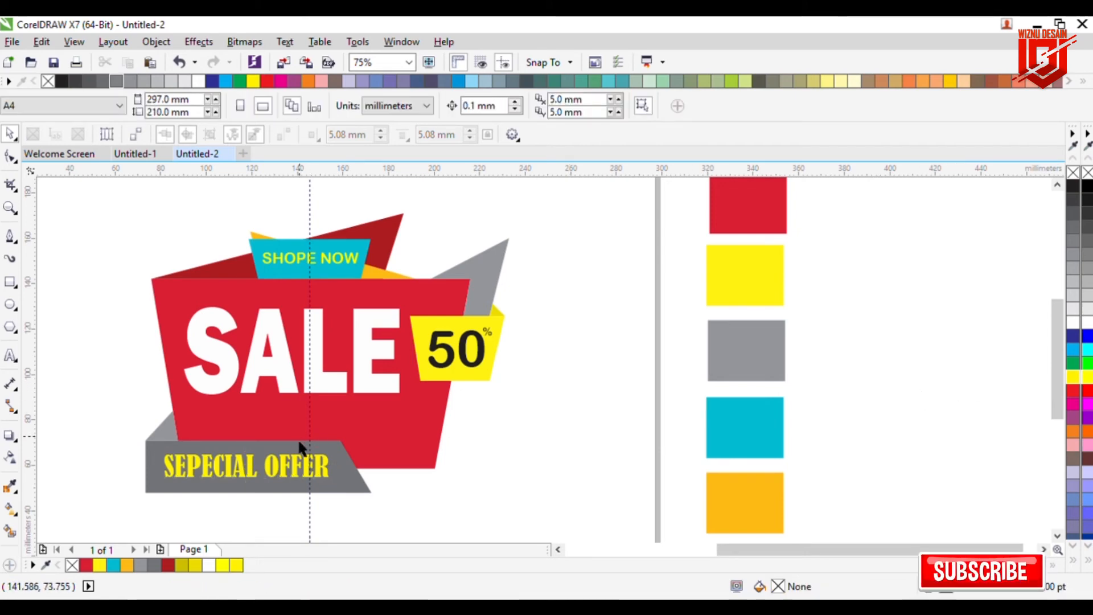
# Step: Try recoloring the SEPECIAL OFFER text cyan, then return it to yellow
pyautogui.click(284, 481)
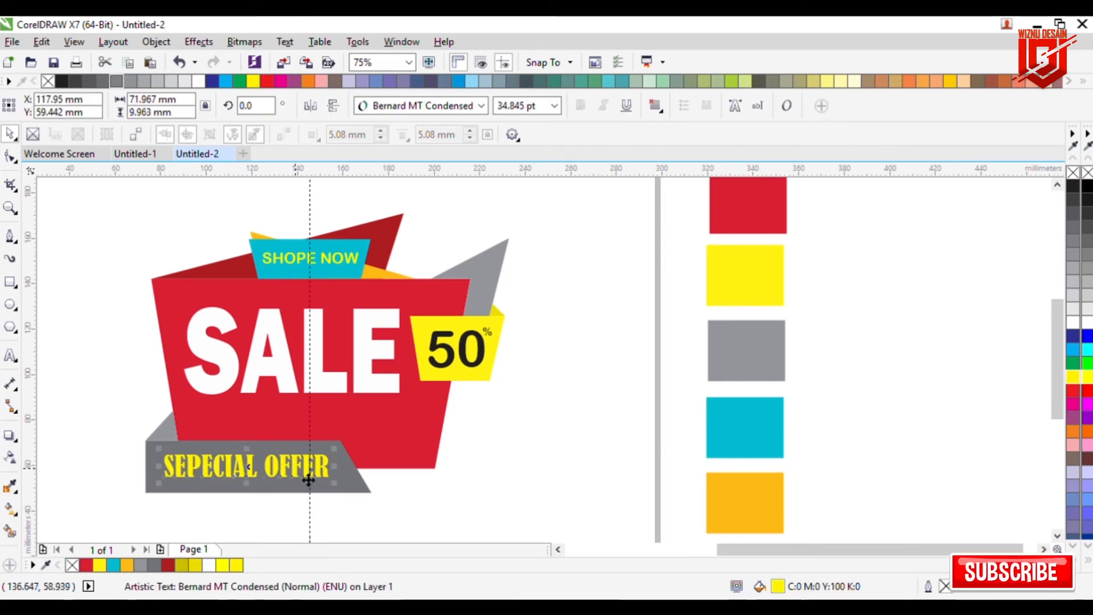
pyautogui.click(114, 565)
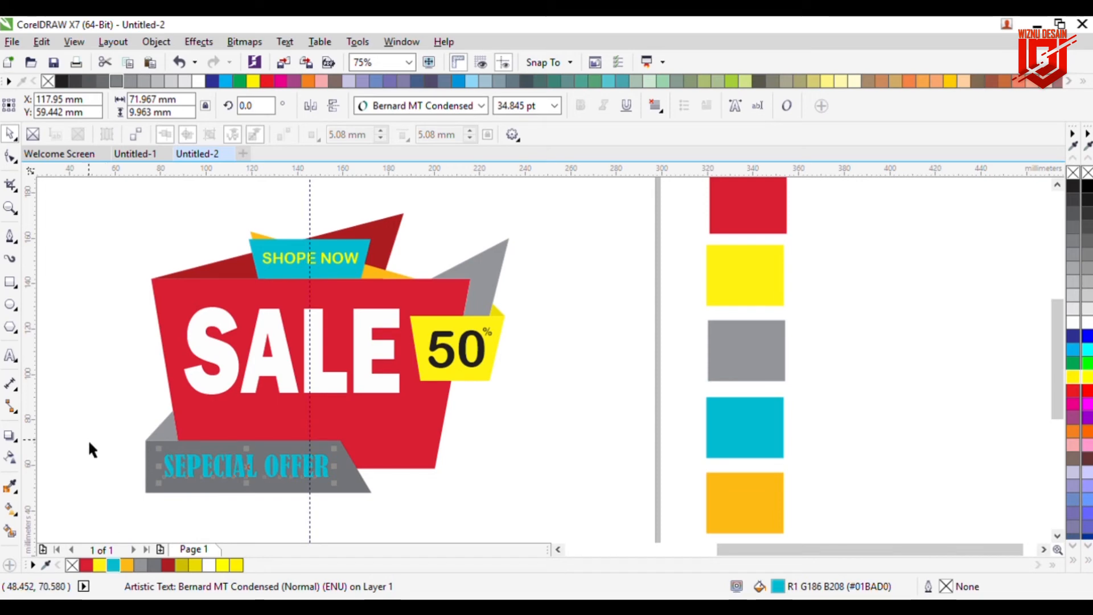
pyautogui.click(83, 415)
pyautogui.click(239, 483)
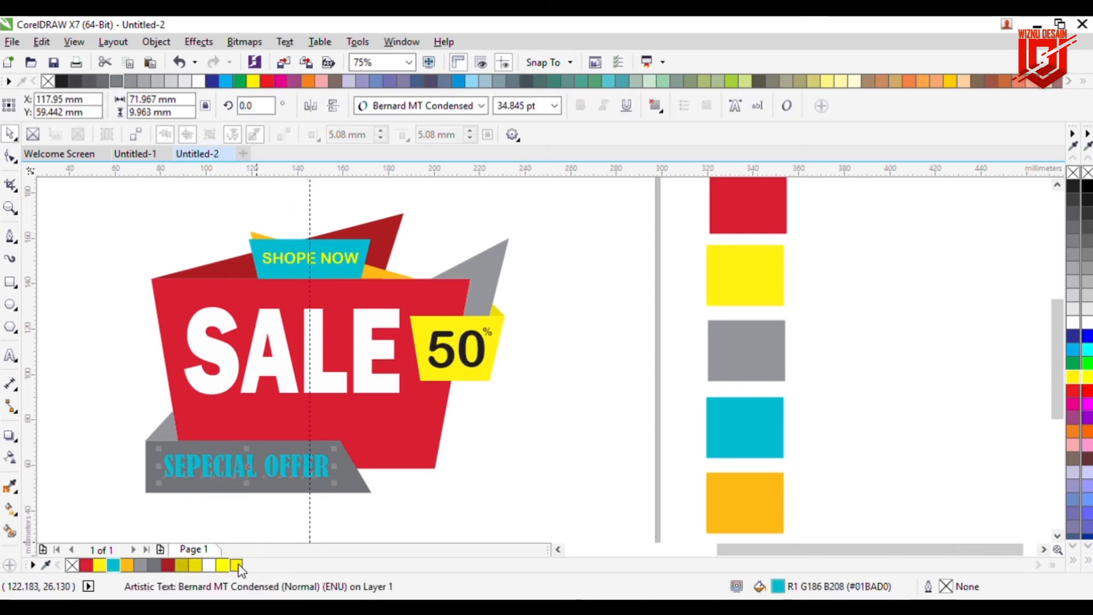
pyautogui.click(238, 566)
# Step: Nudge the SEPECIAL OFFER text slightly down on the gray banner
pyautogui.click(246, 488)
pyautogui.click(248, 469)
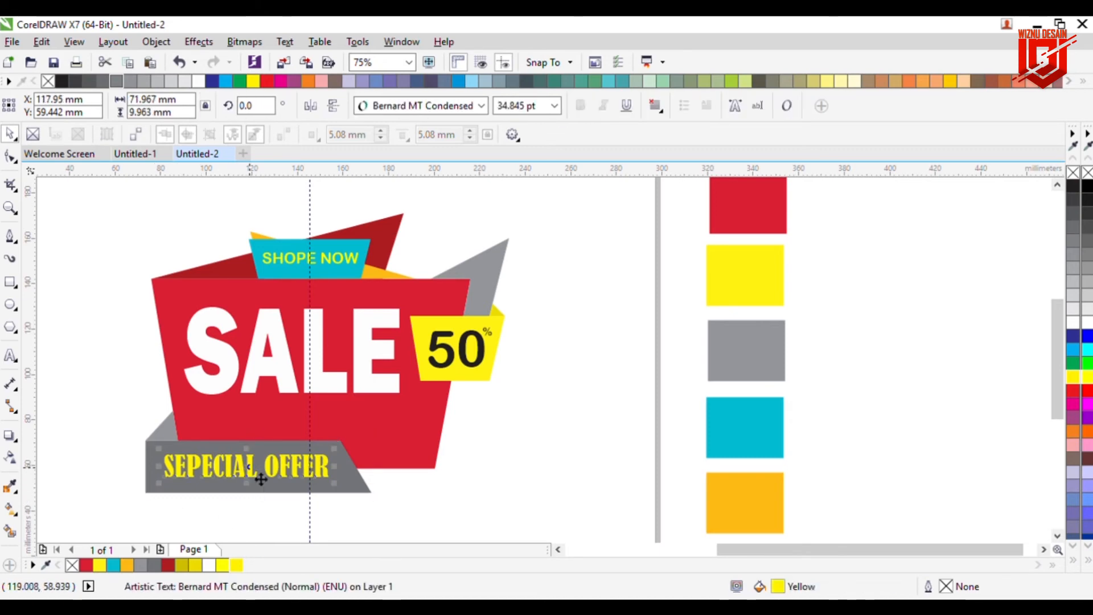
pyautogui.press('Down')
pyautogui.press('Down')
pyautogui.press('Down')
pyautogui.press('Down')
pyautogui.press('Down')
pyautogui.press('Down')
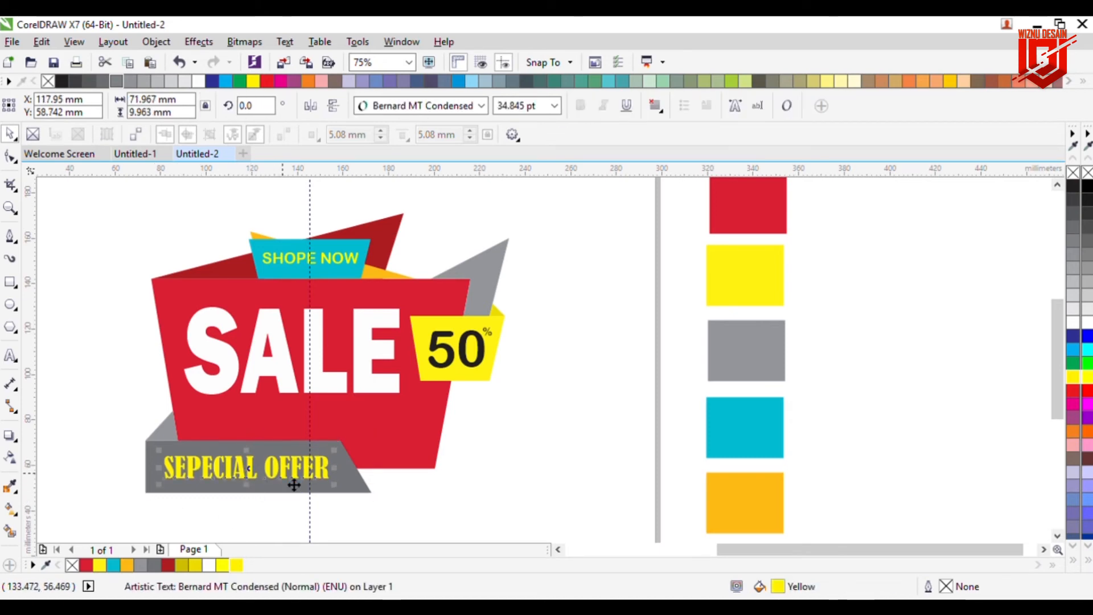
# Step: Give the main red shape a vertical linear fountain fill from red to black with the midpoint shifted down
pyautogui.click(418, 445)
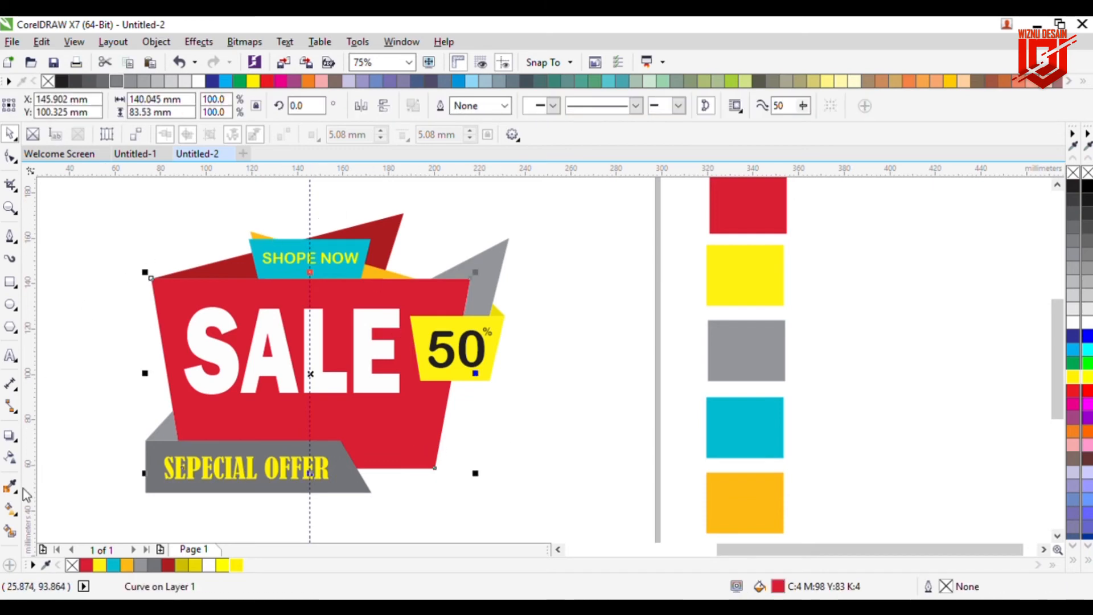
pyautogui.click(13, 509)
pyautogui.click(53, 107)
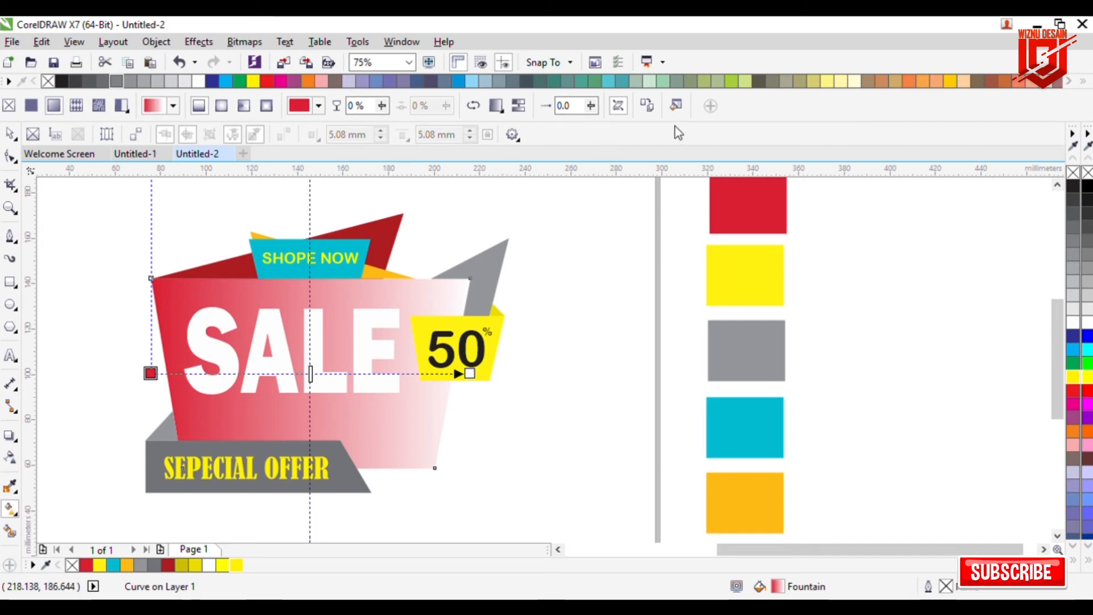
pyautogui.click(679, 107)
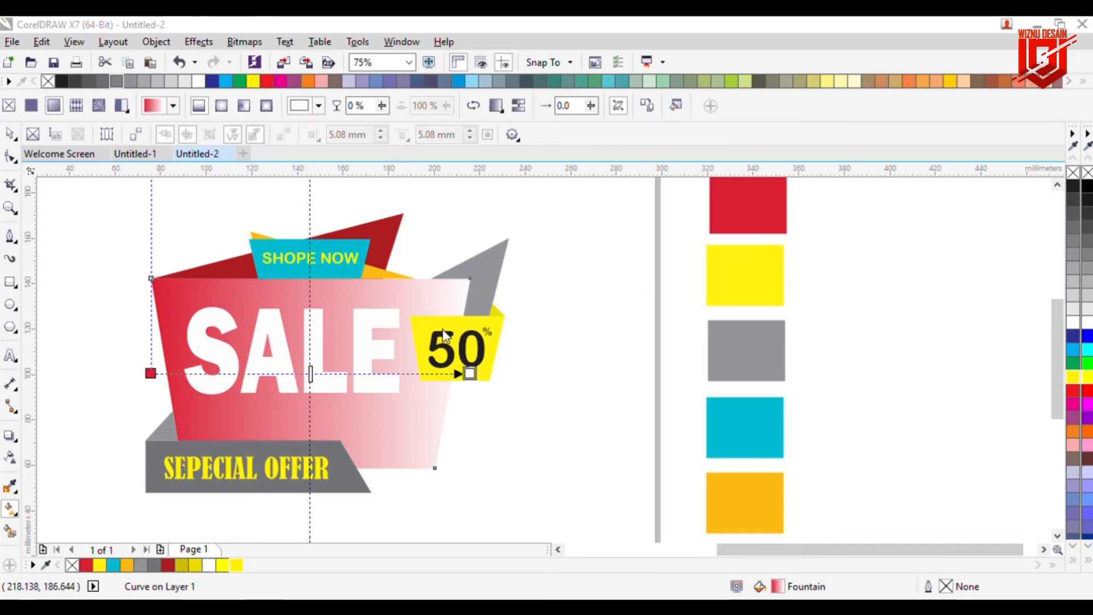
pyautogui.click(582, 483)
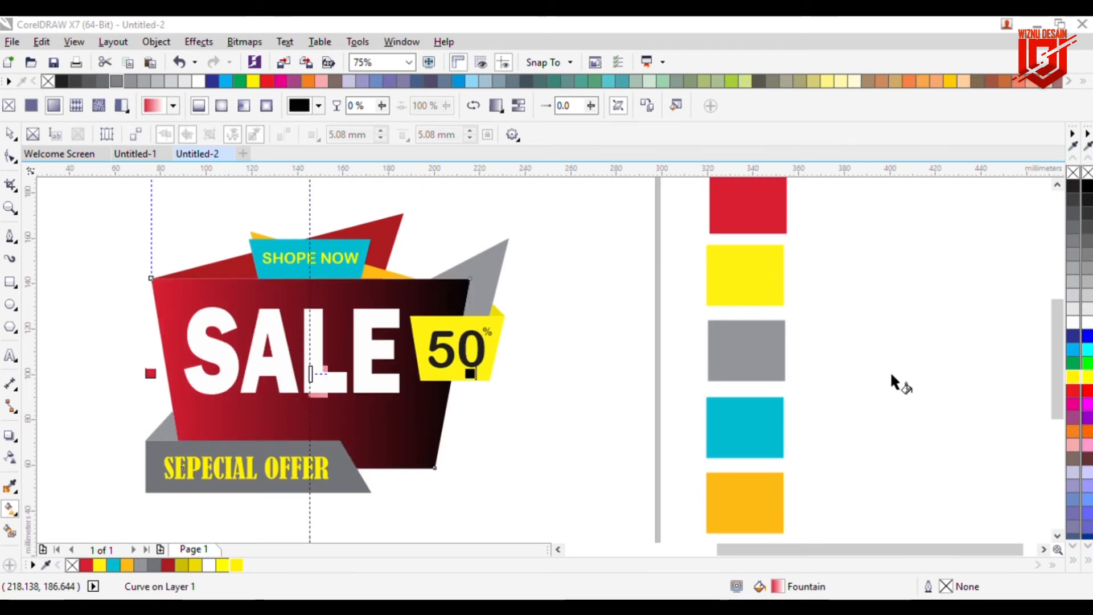
pyautogui.moveTo(150, 373); pyautogui.dragTo(306, 219)
pyautogui.moveTo(468, 374); pyautogui.dragTo(313, 549)
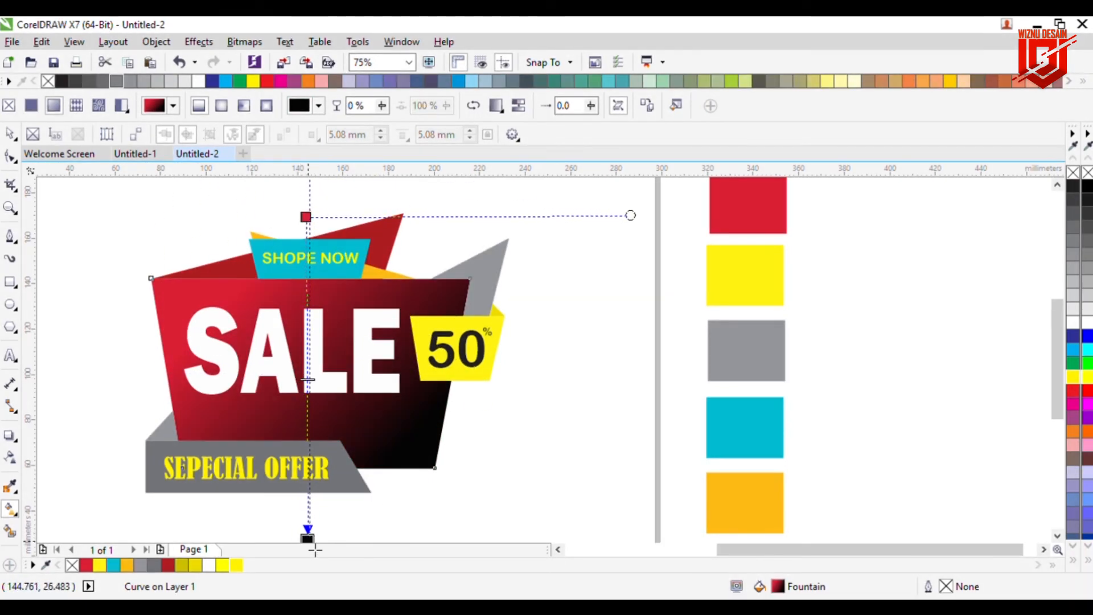
pyautogui.moveTo(309, 385); pyautogui.dragTo(308, 456)
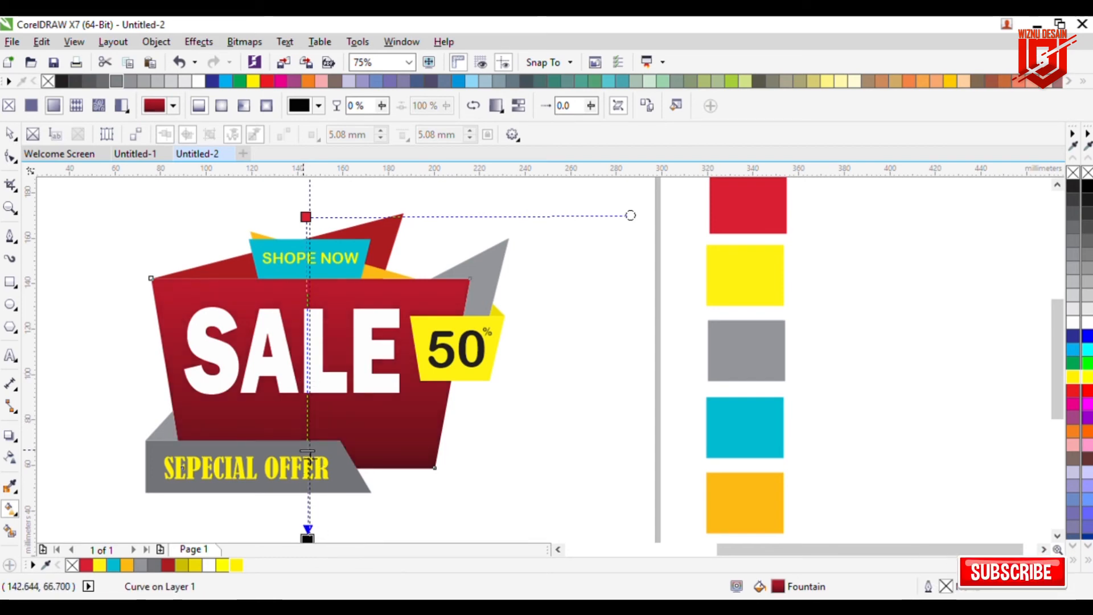
pyautogui.click(523, 468)
# Step: Give the yellow 50% badge shape a vertical linear fountain fill from yellow to black
pyautogui.click(10, 133)
pyautogui.click(484, 373)
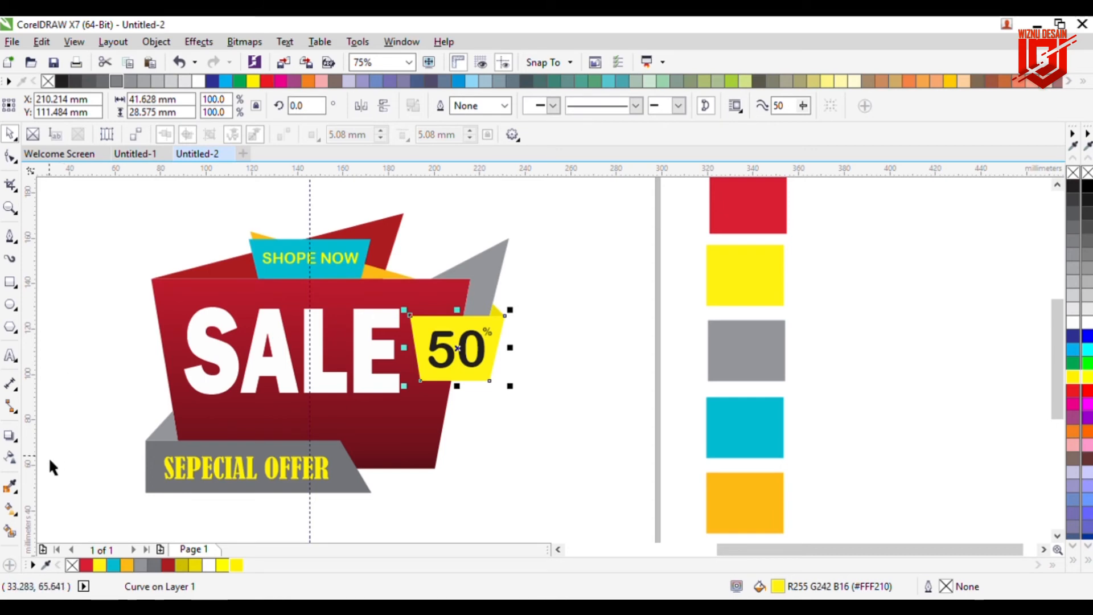
pyautogui.click(10, 508)
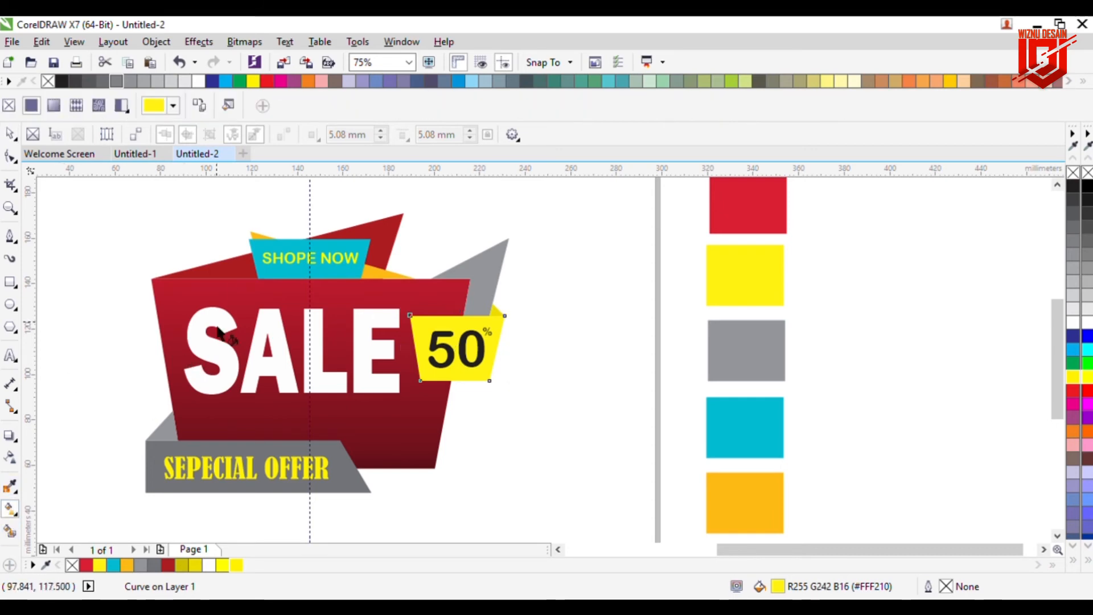
pyautogui.click(54, 105)
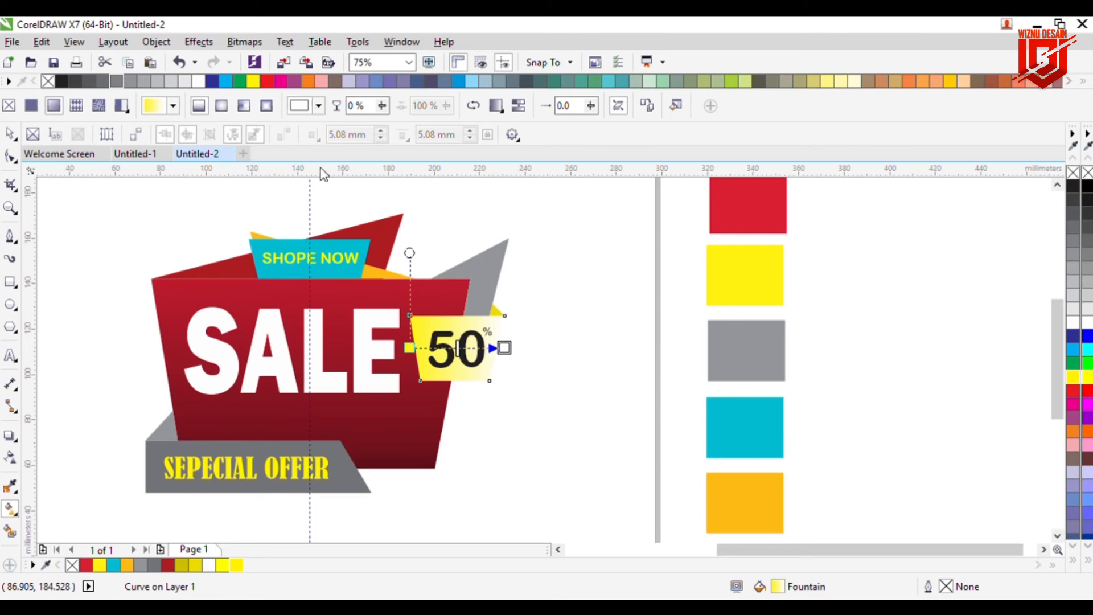
pyautogui.click(316, 272)
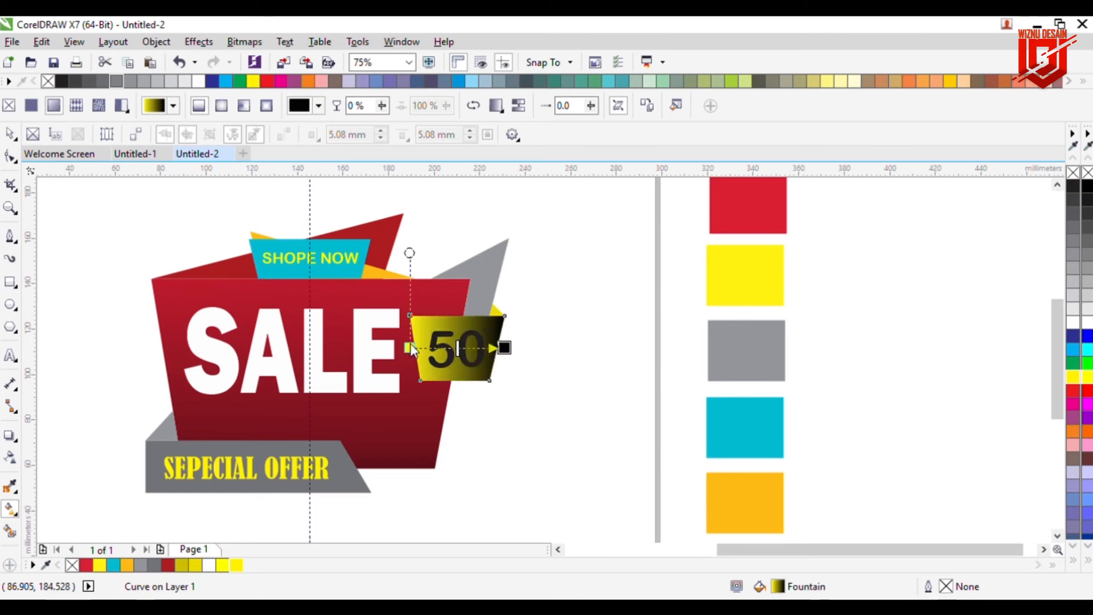
pyautogui.moveTo(410, 347); pyautogui.dragTo(455, 303)
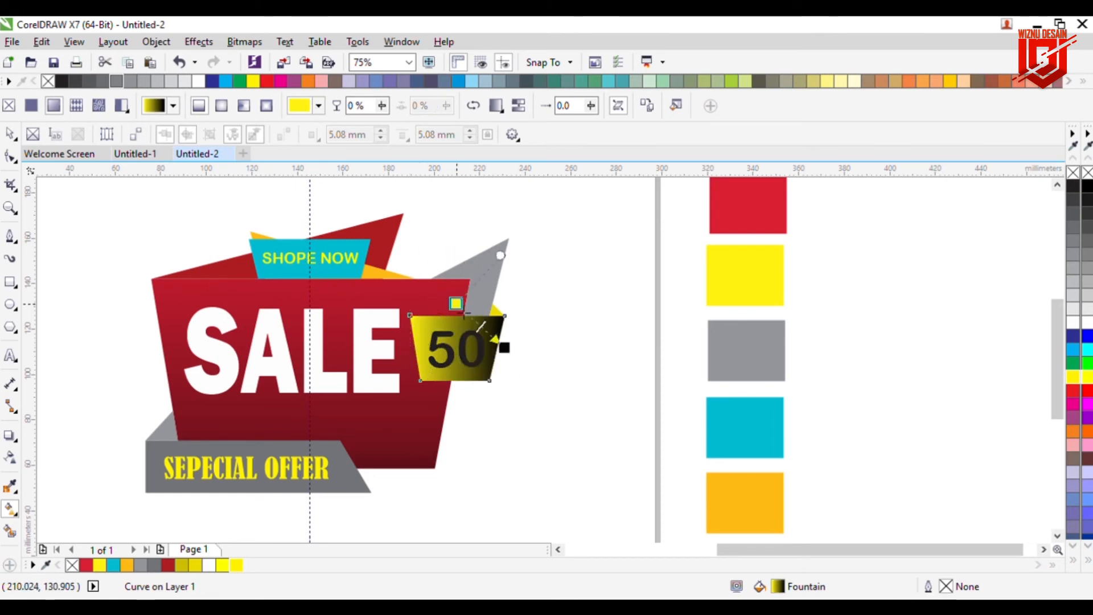
pyautogui.moveTo(504, 349); pyautogui.dragTo(460, 446)
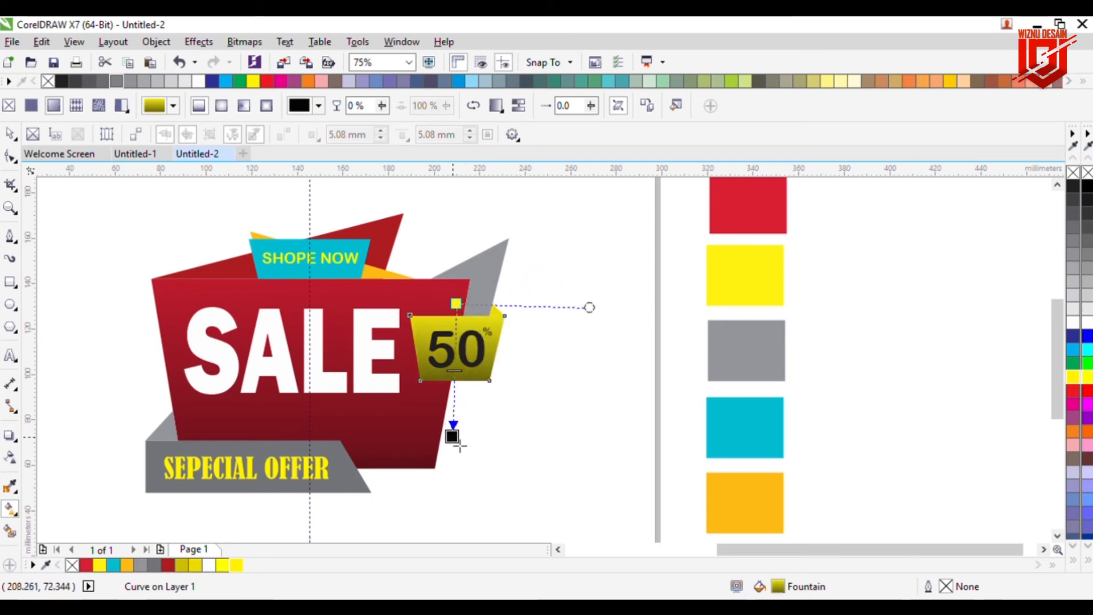
pyautogui.click(576, 377)
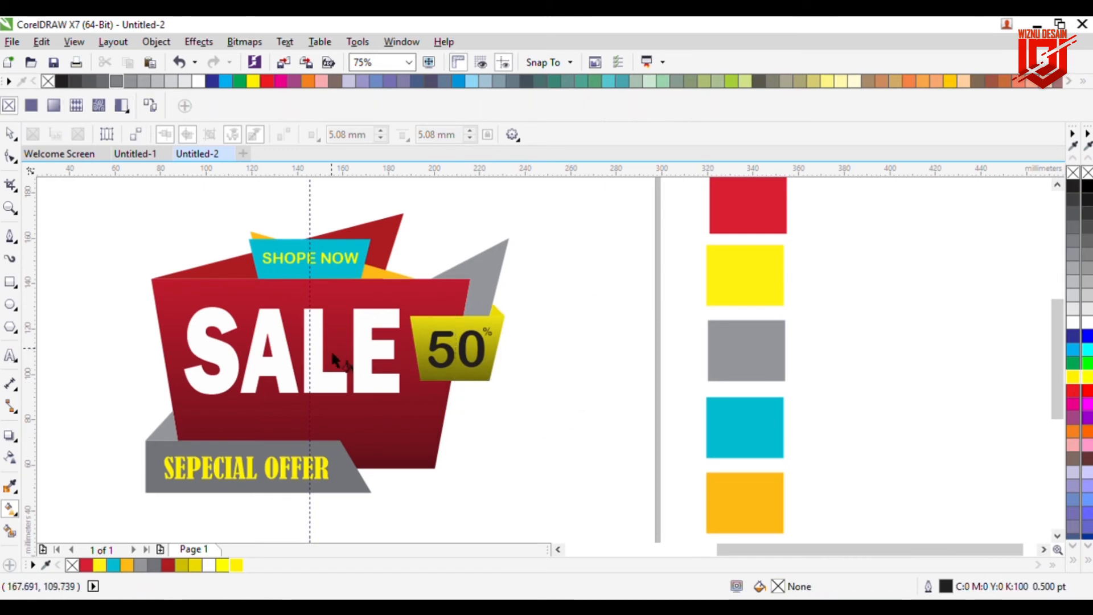
# Step: Apply a gray-to-black linear fountain fill to the small gray triangle at the left behind the red shape
pyautogui.click(167, 434)
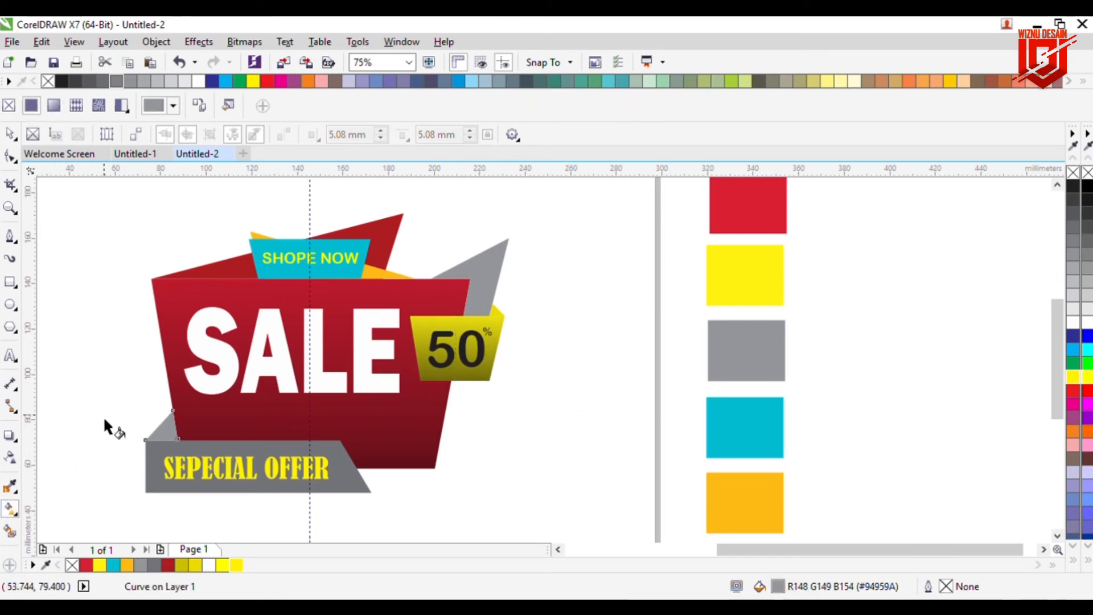
pyautogui.click(54, 108)
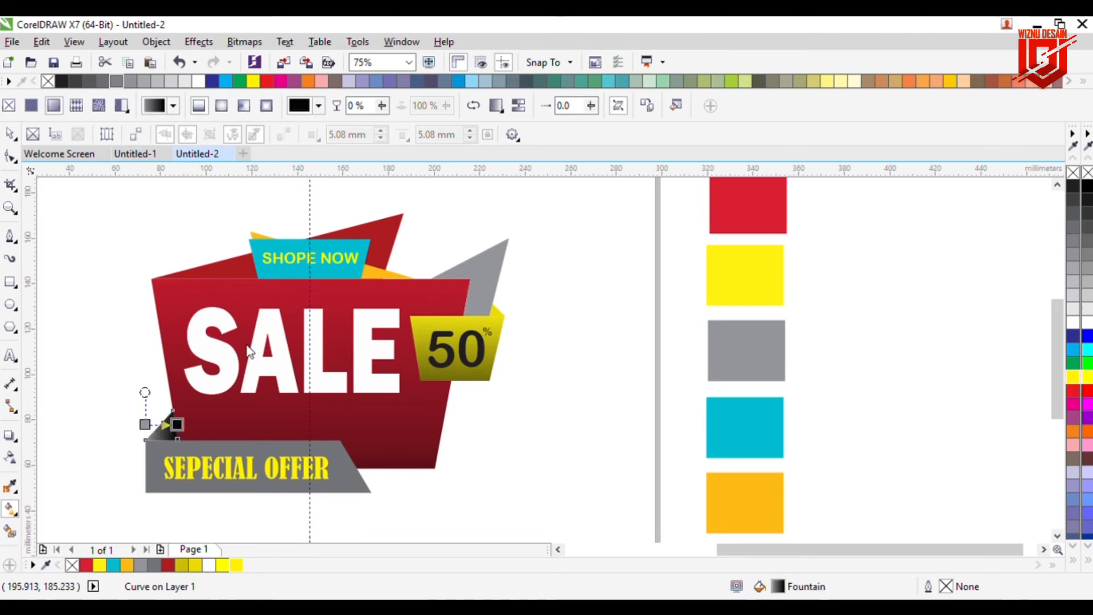
pyautogui.moveTo(145, 425); pyautogui.dragTo(161, 456)
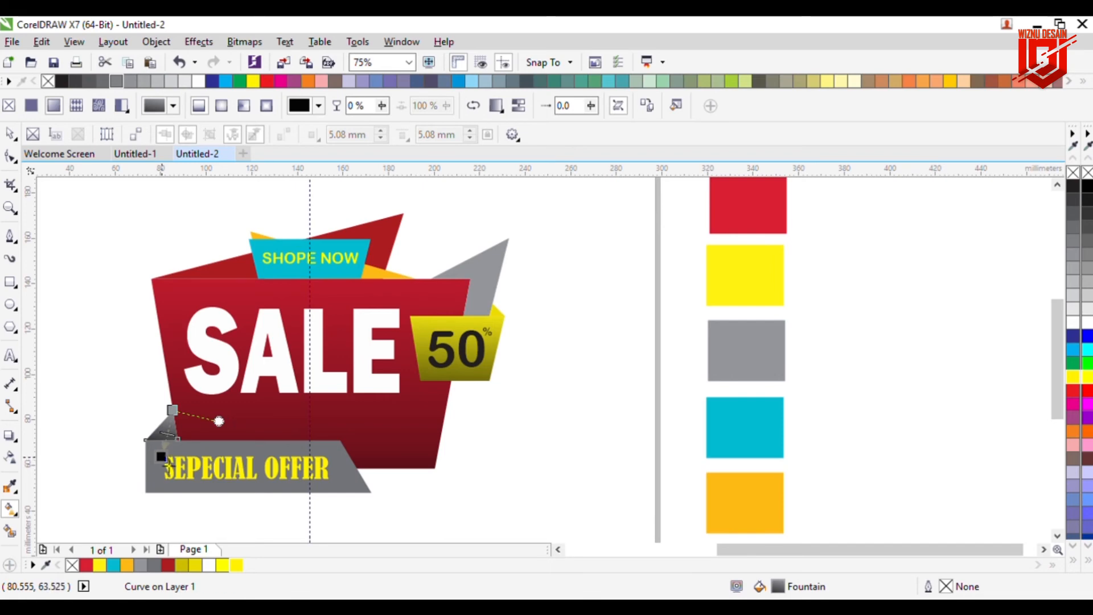
pyautogui.click(124, 418)
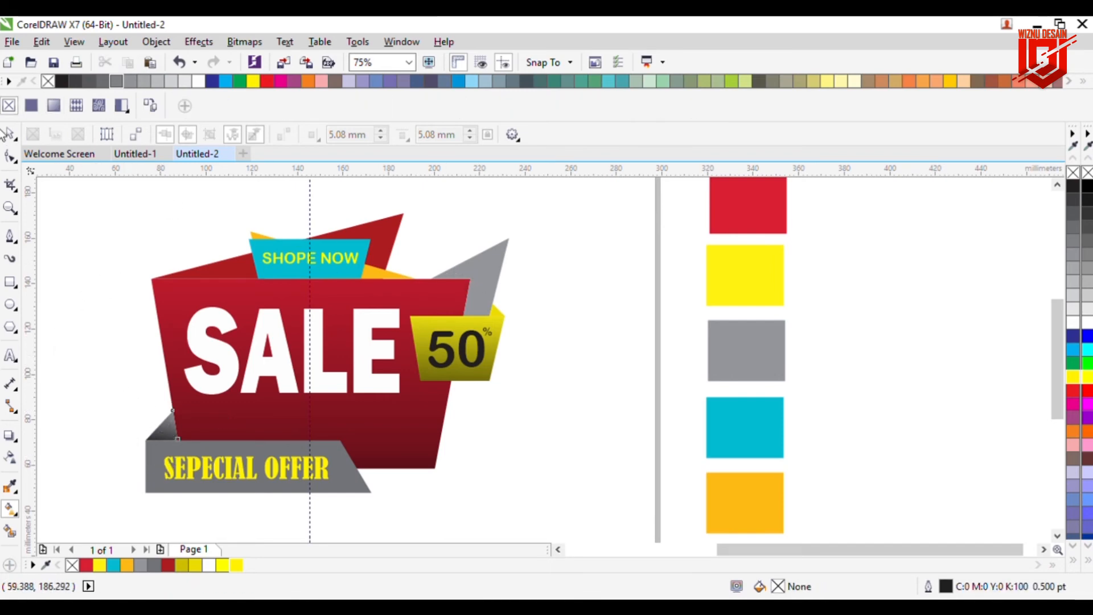
# Step: Apply a gray-to-black linear fountain fill to the gray triangle at the upper right and angle it diagonally
pyautogui.click(8, 133)
pyautogui.click(496, 285)
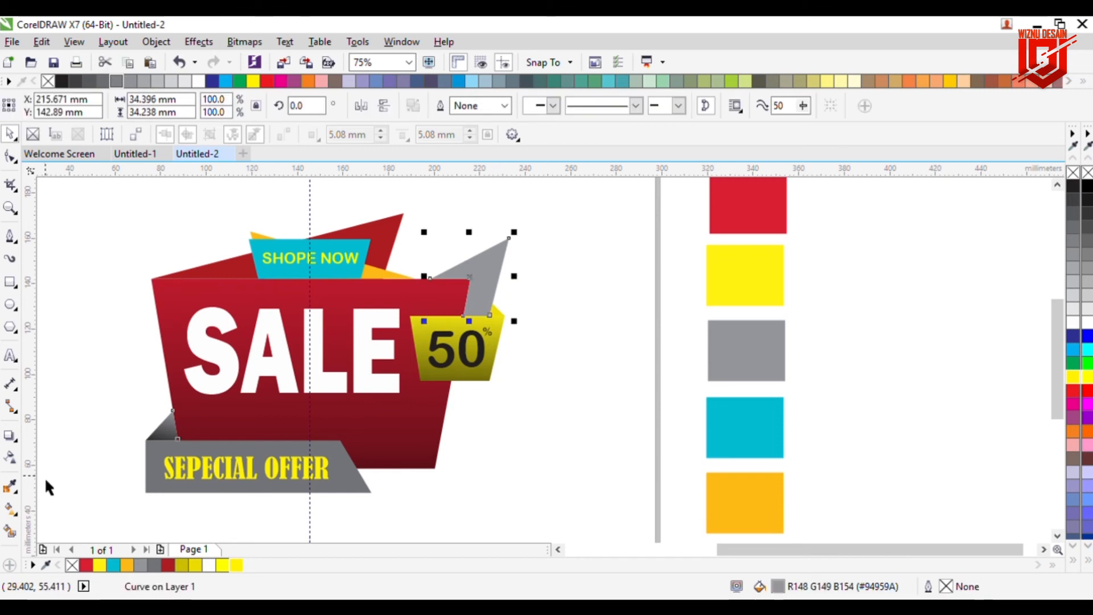
pyautogui.click(10, 509)
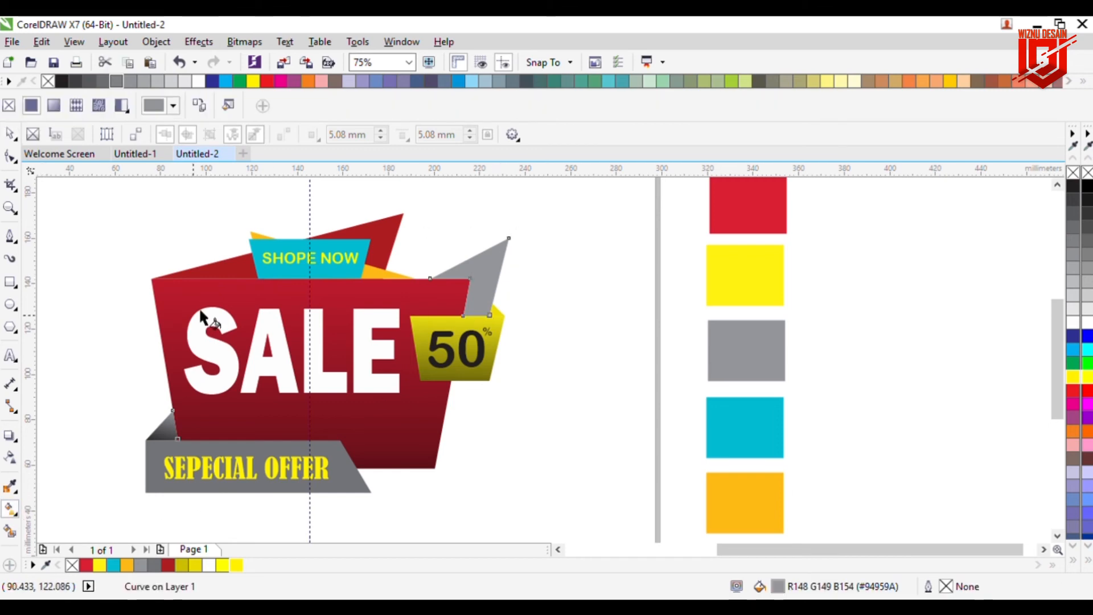
pyautogui.click(55, 106)
pyautogui.click(319, 109)
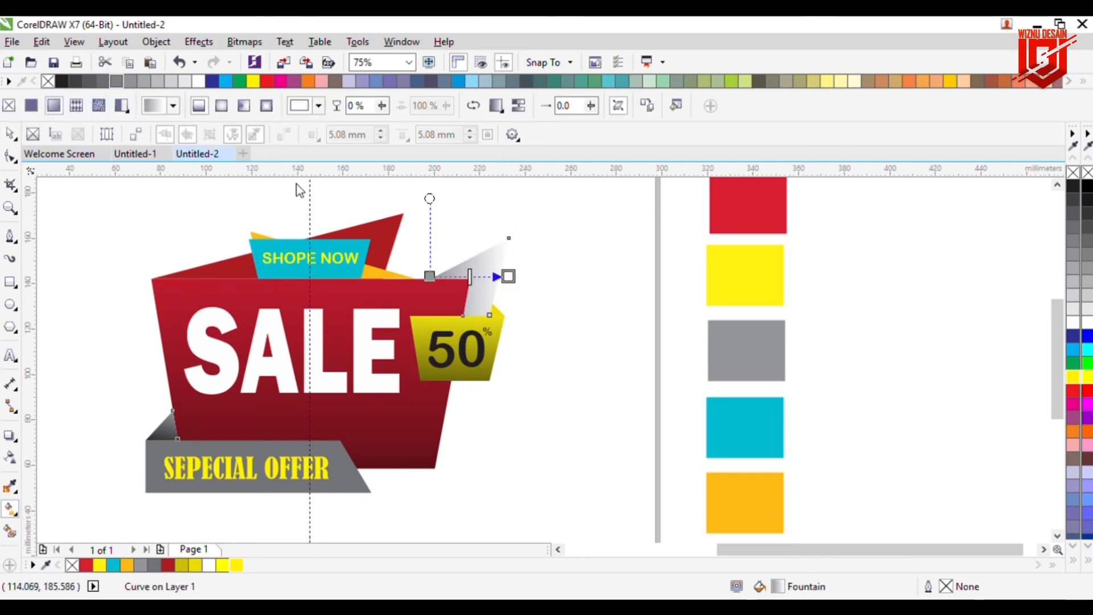
pyautogui.click(312, 275)
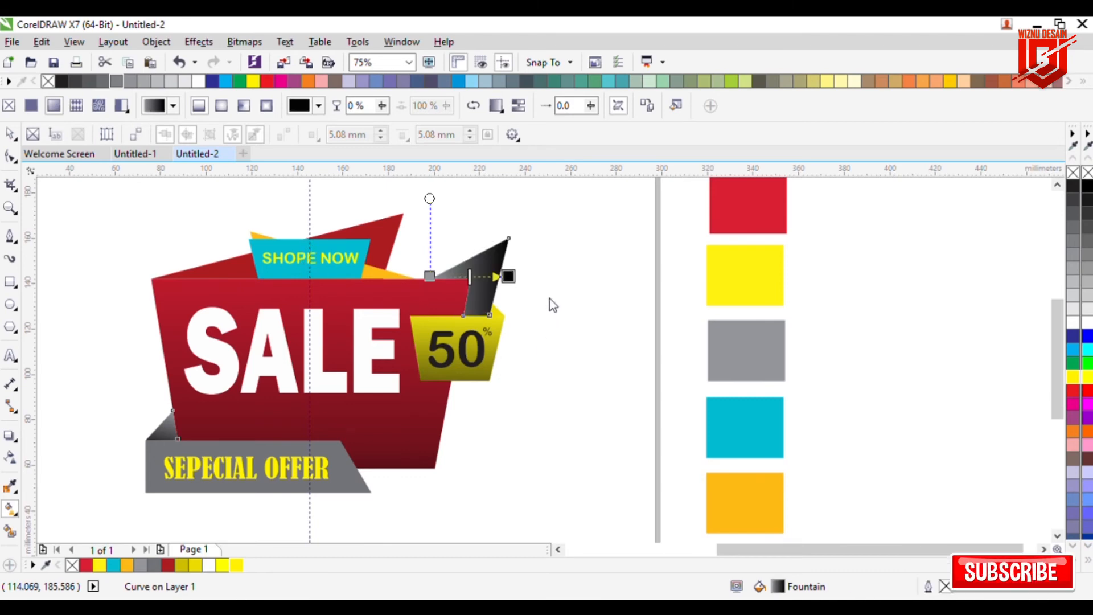
pyautogui.moveTo(430, 276); pyautogui.dragTo(444, 328)
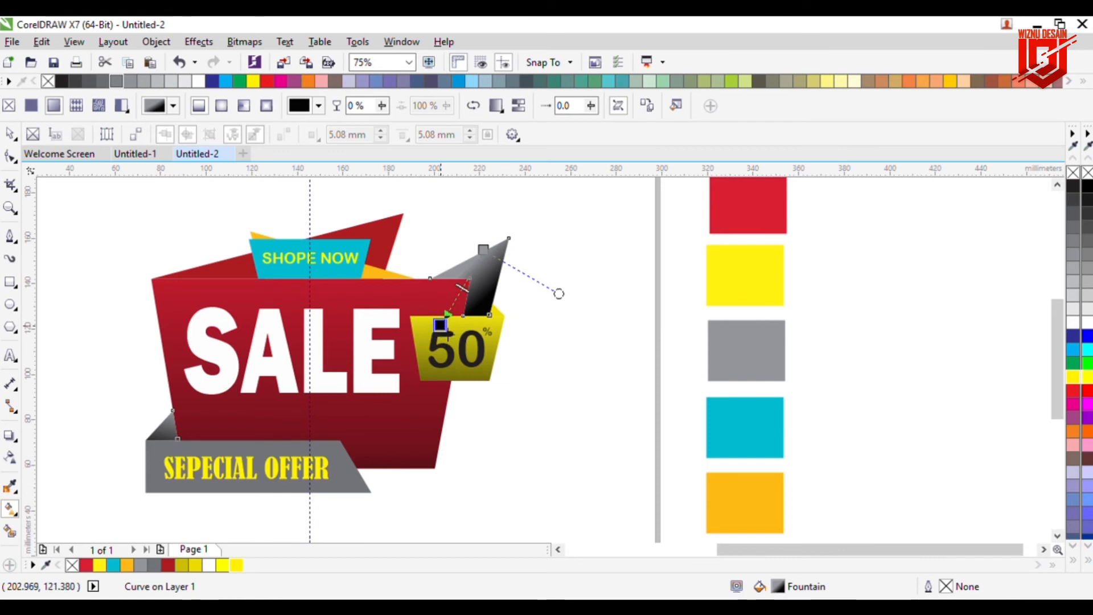
pyautogui.moveTo(484, 250); pyautogui.dragTo(502, 248)
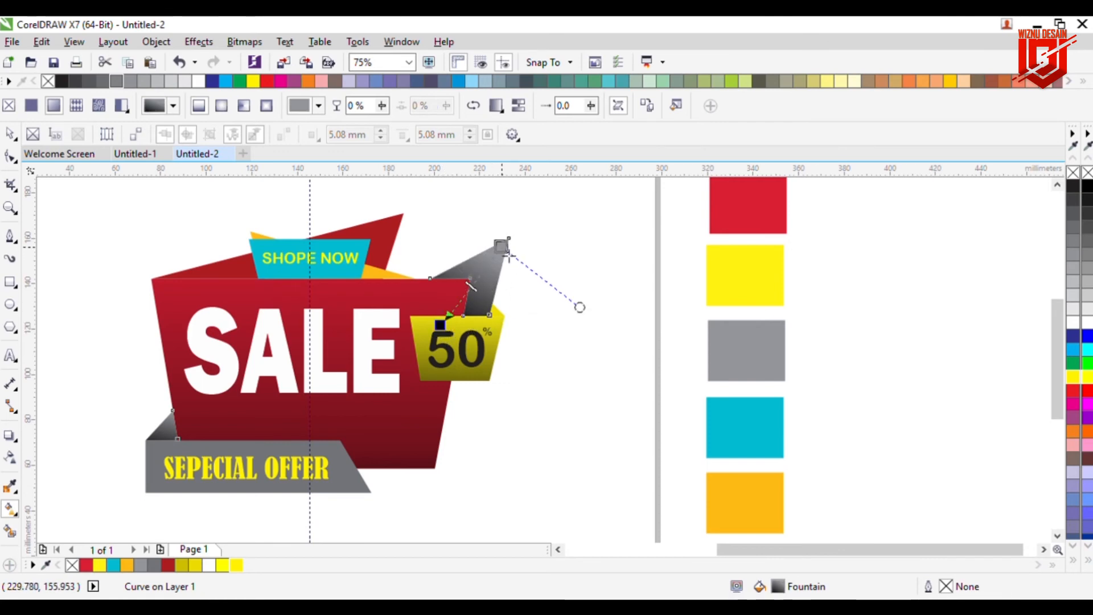
# Step: Refine the upper-right gray triangle's gradient by moving its dark end handle lower
pyautogui.moveTo(440, 326); pyautogui.dragTo(431, 340)
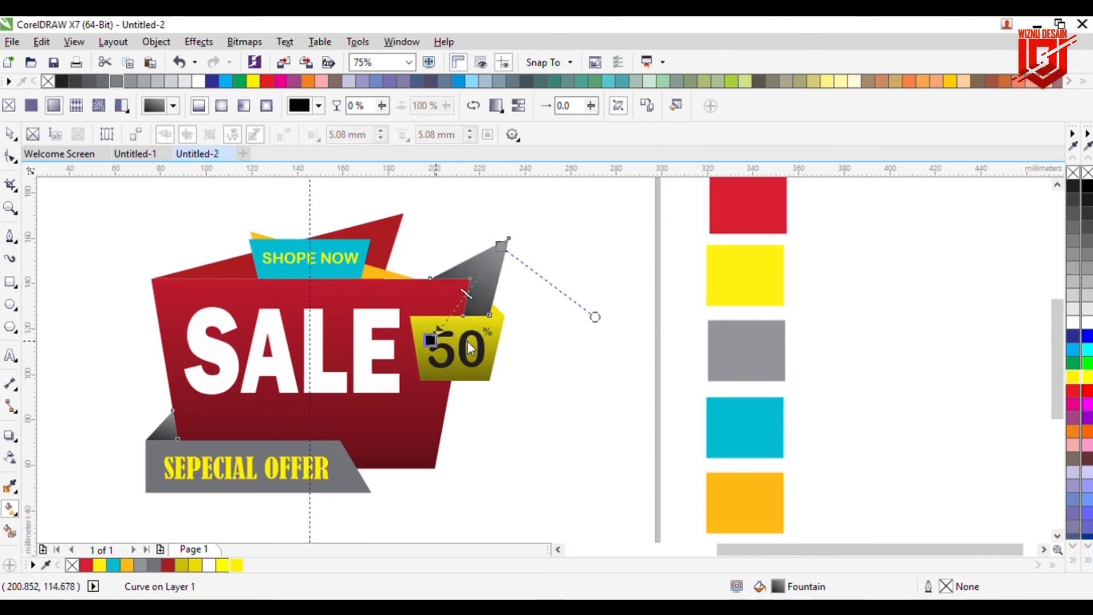
pyautogui.click(587, 399)
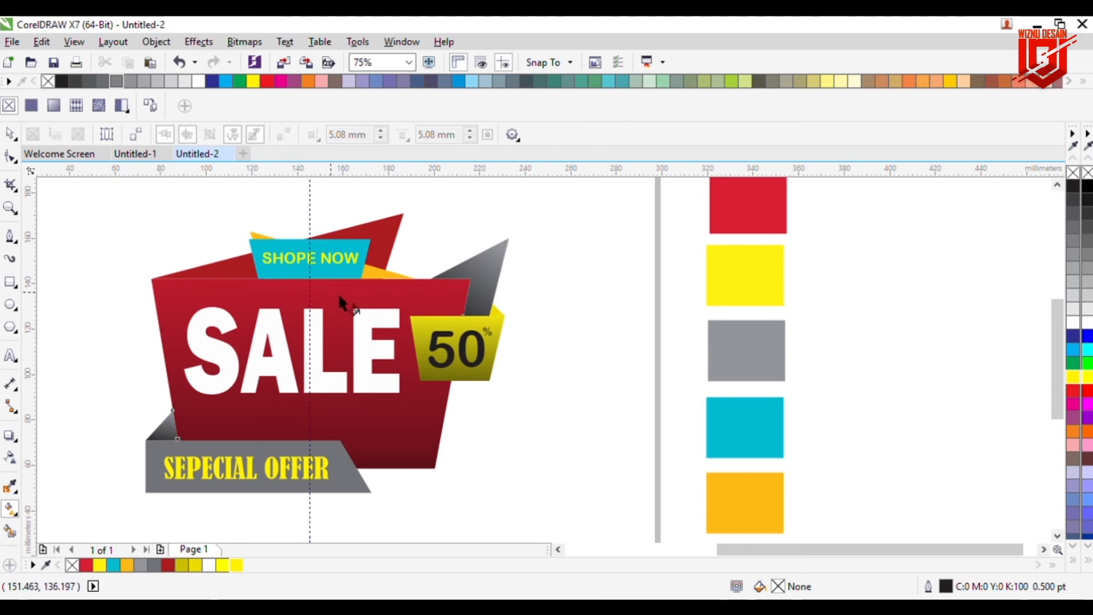
# Step: Apply a diagonal orange-to-black linear fountain fill to the orange triangle behind the SHOPE NOW banner
pyautogui.click(383, 280)
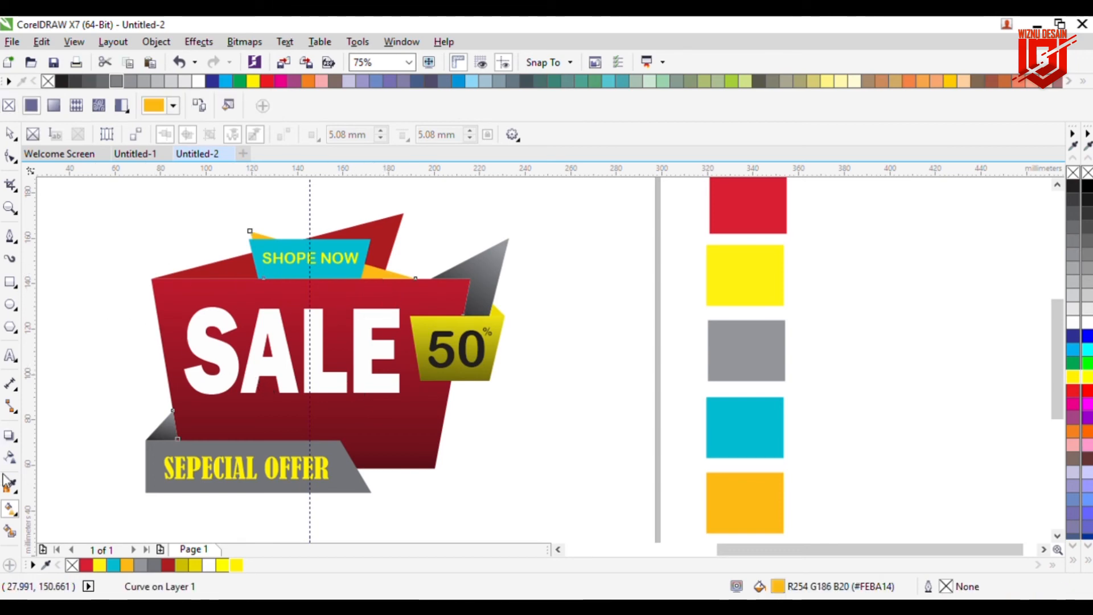
pyautogui.click(53, 105)
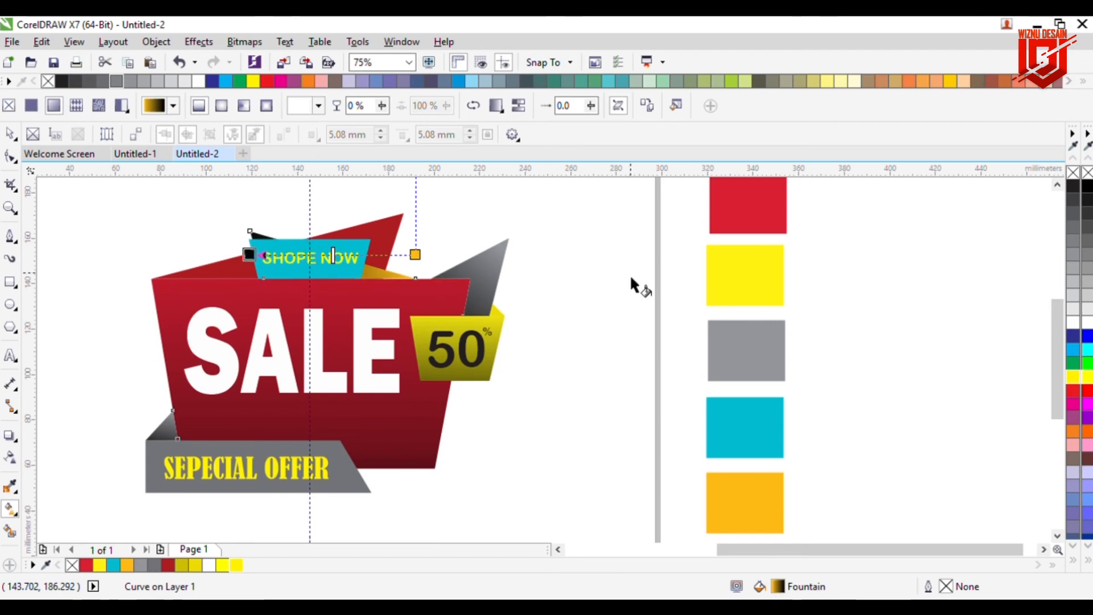
pyautogui.moveTo(249, 255); pyautogui.dragTo(308, 216)
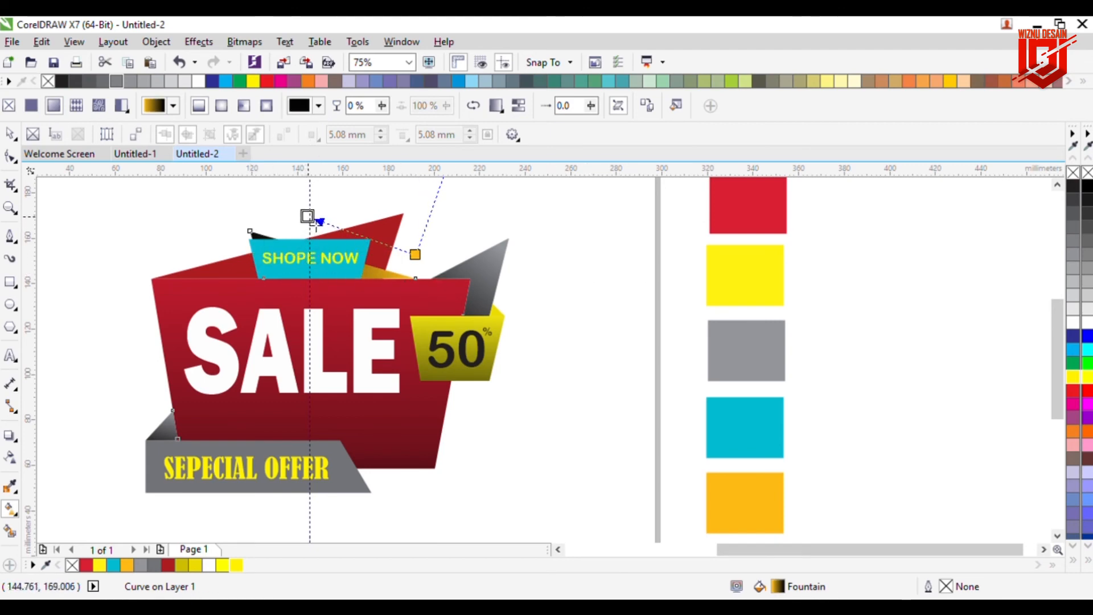
pyautogui.moveTo(420, 257); pyautogui.dragTo(441, 331)
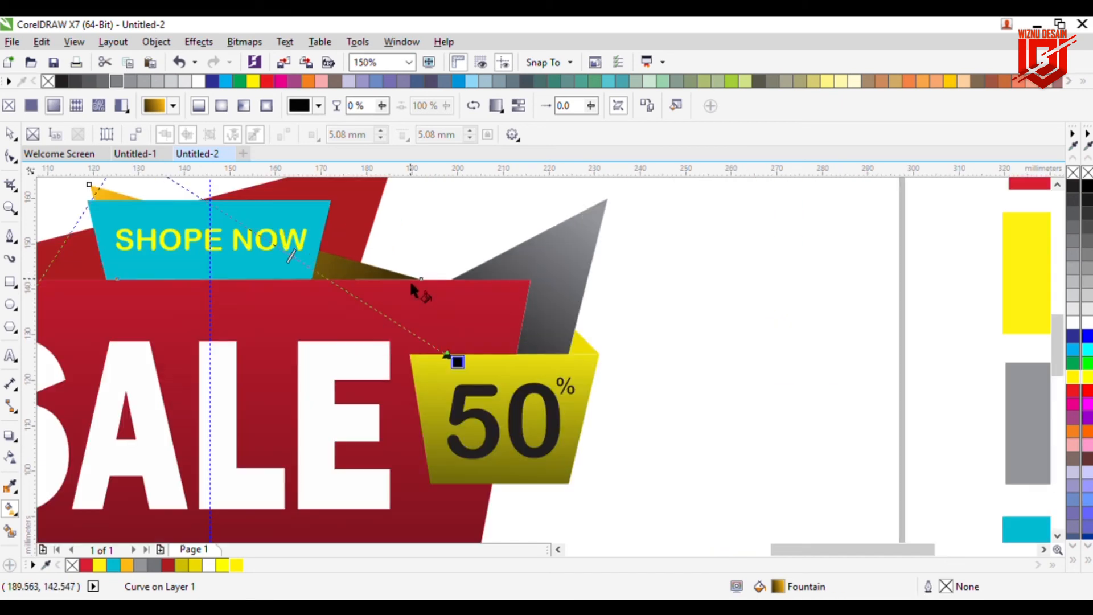
# Step: Examine the corner where the orange triangle meets the red shape's top edge
pyautogui.scroll(2, 411, 282)
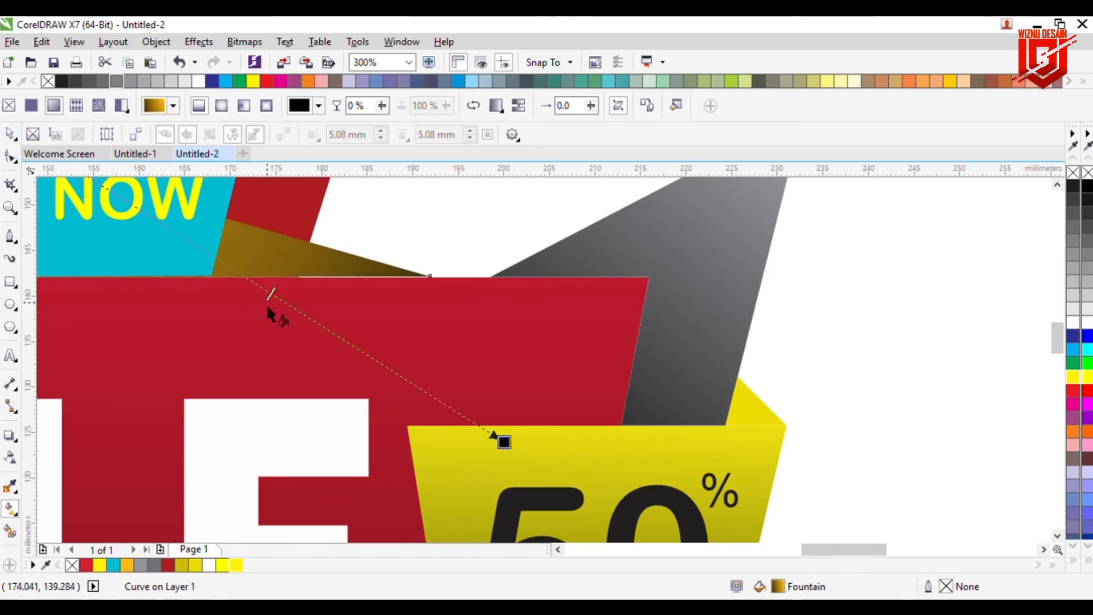
pyautogui.click(10, 157)
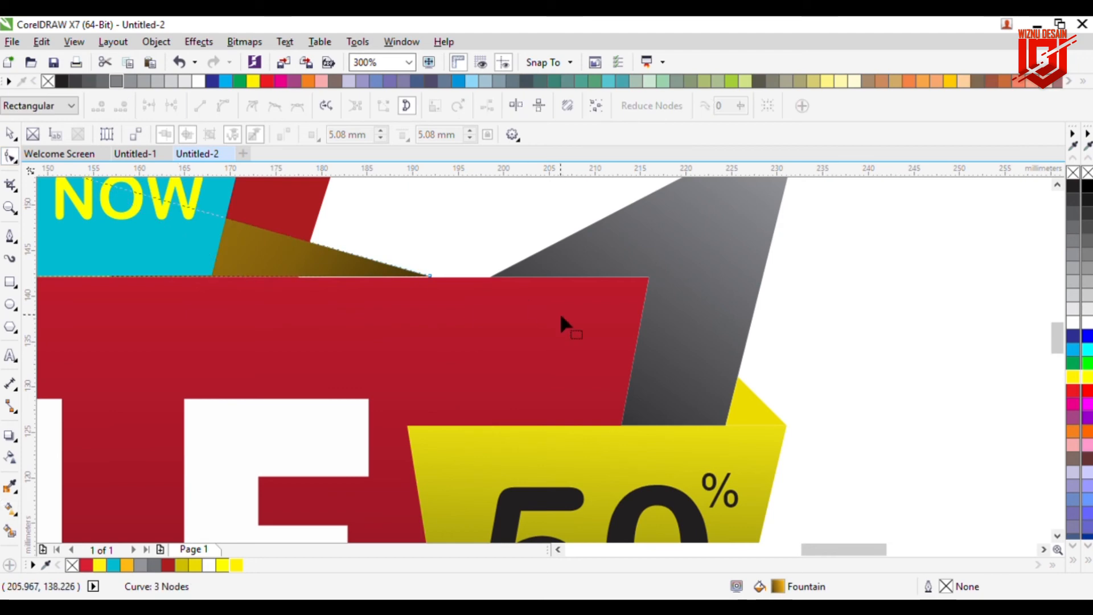
pyautogui.scroll(4, 513, 299)
pyautogui.moveTo(319, 251); pyautogui.dragTo(320, 250)
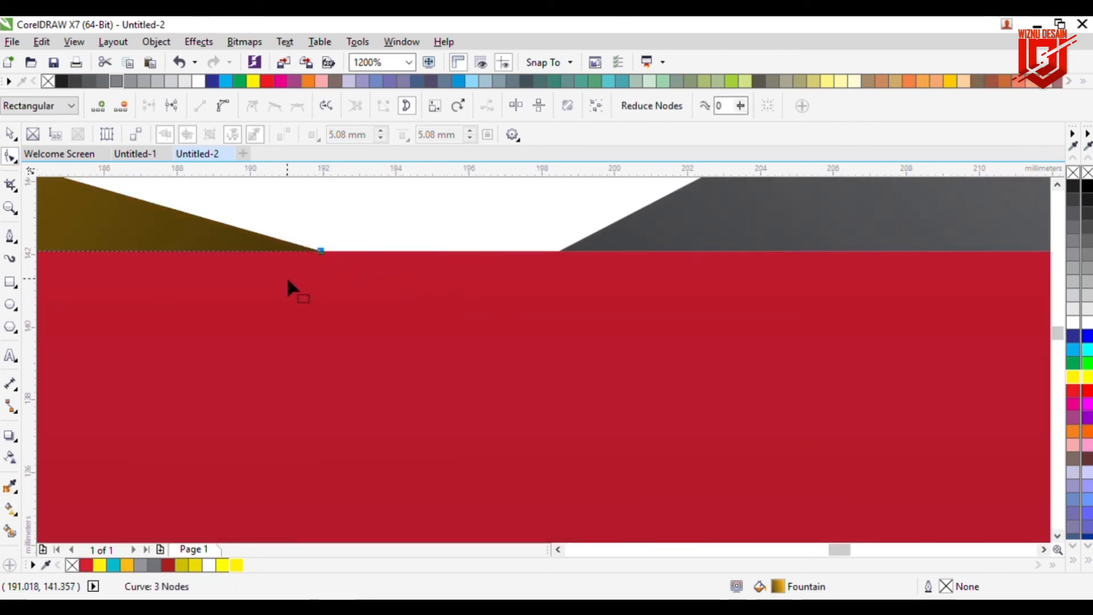
pyautogui.scroll(-5, 289, 296)
pyautogui.scroll(-2, 286, 311)
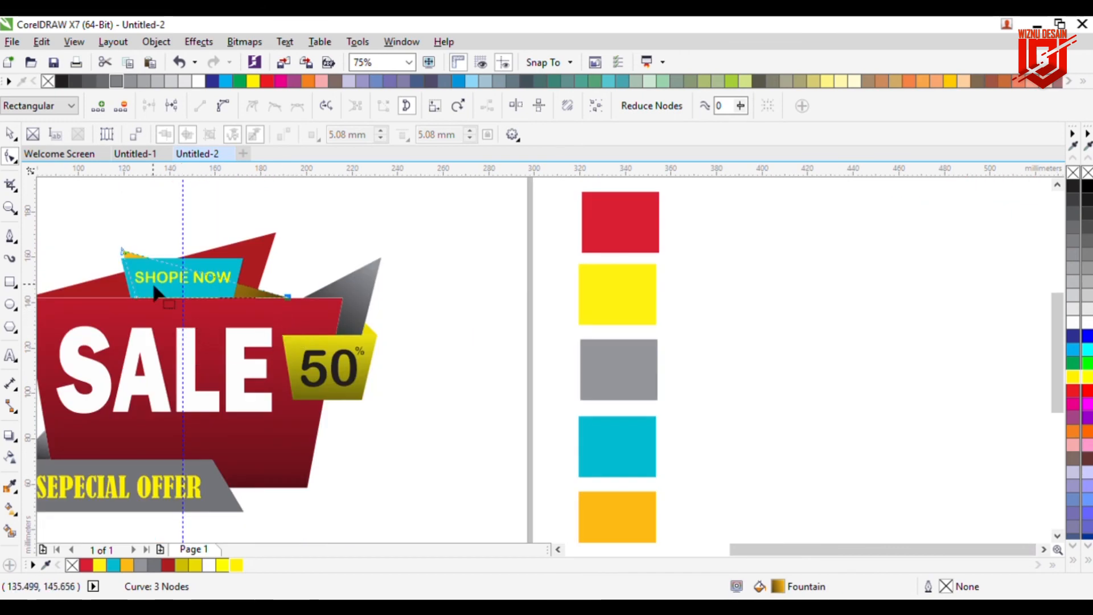
pyautogui.click(10, 134)
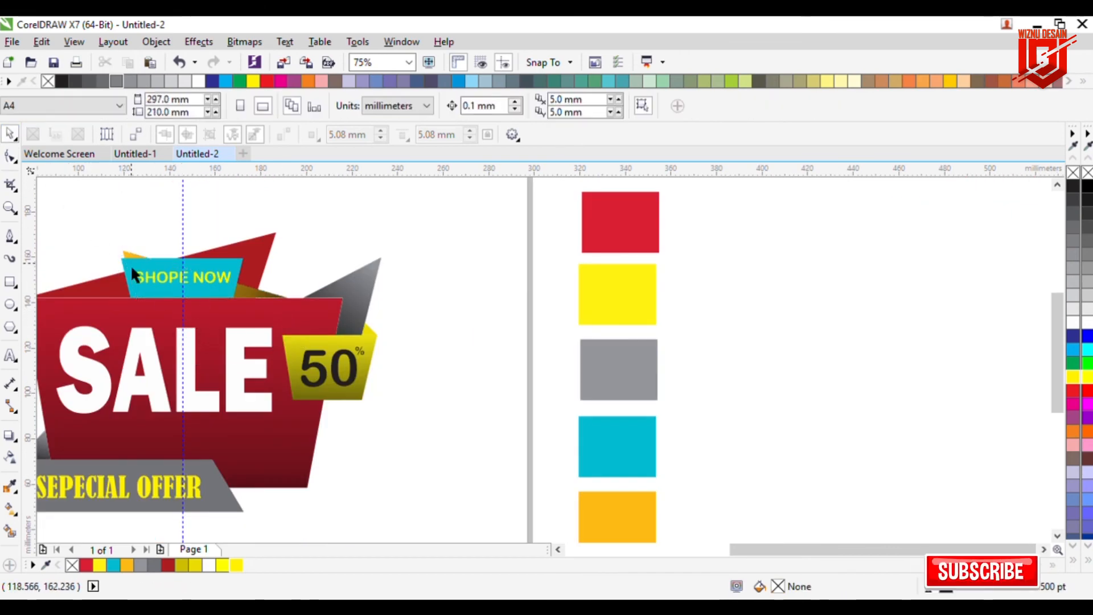
# Step: Give the cyan SHOPE NOW banner a vertical cyan-to-black linear fountain fill
pyautogui.click(131, 267)
pyautogui.click(10, 508)
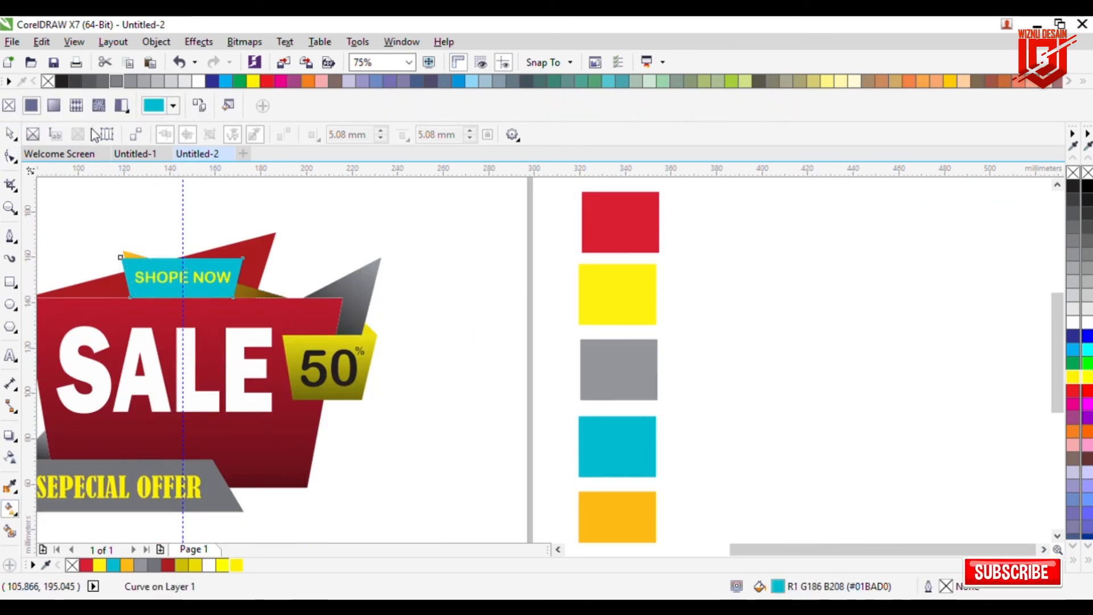
pyautogui.click(54, 105)
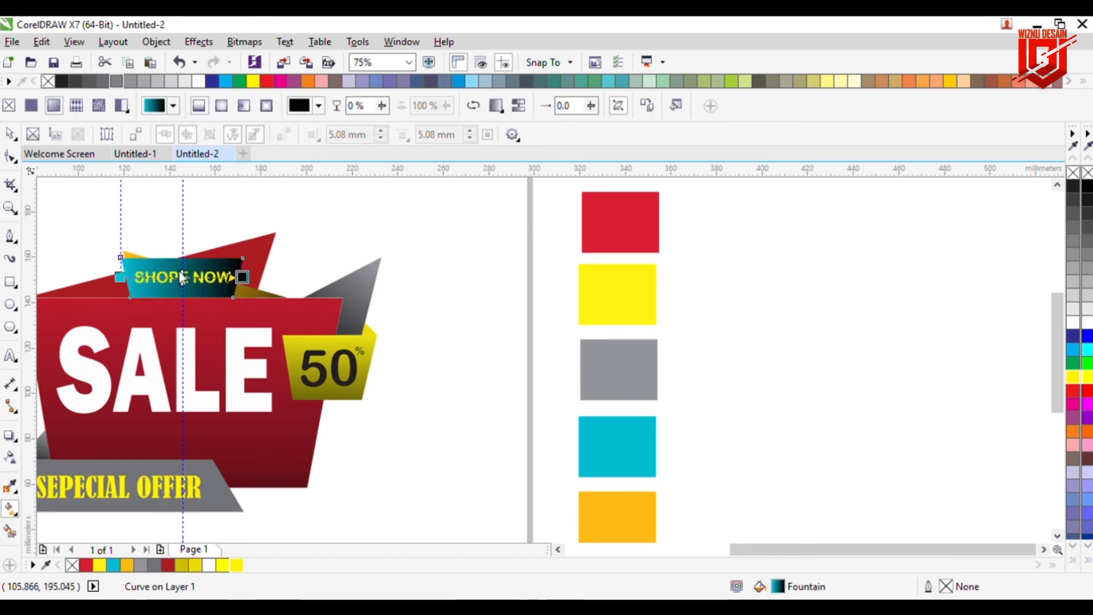
pyautogui.moveTo(120, 278); pyautogui.dragTo(179, 232)
pyautogui.moveTo(252, 285); pyautogui.dragTo(190, 374)
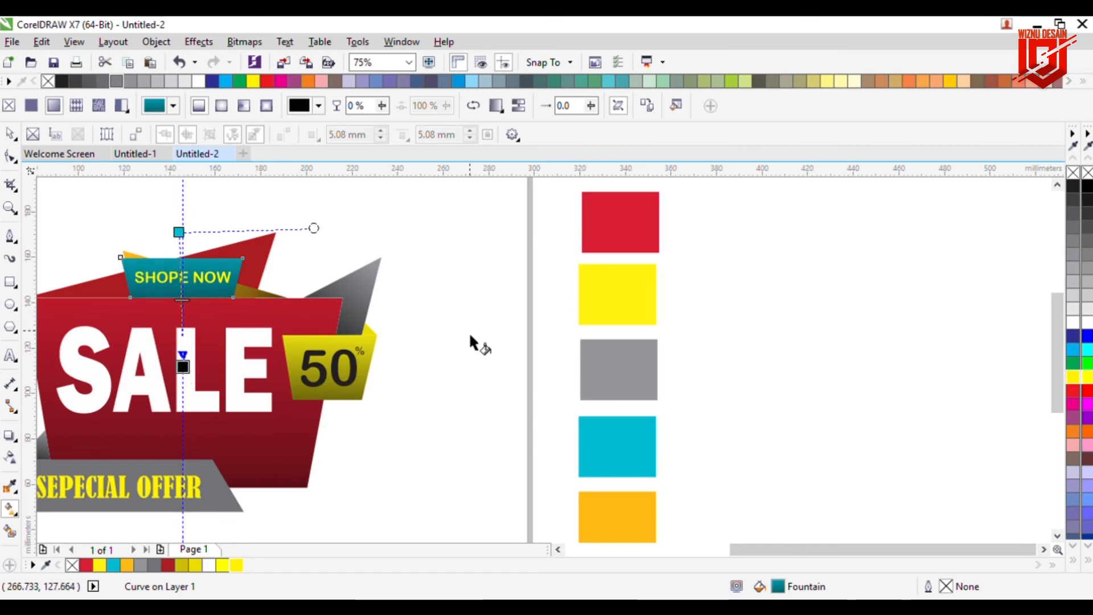
# Step: Apply a red-to-black linear fountain fill to the red back shape behind SHOPE NOW, angled diagonally downward
pyautogui.click(261, 291)
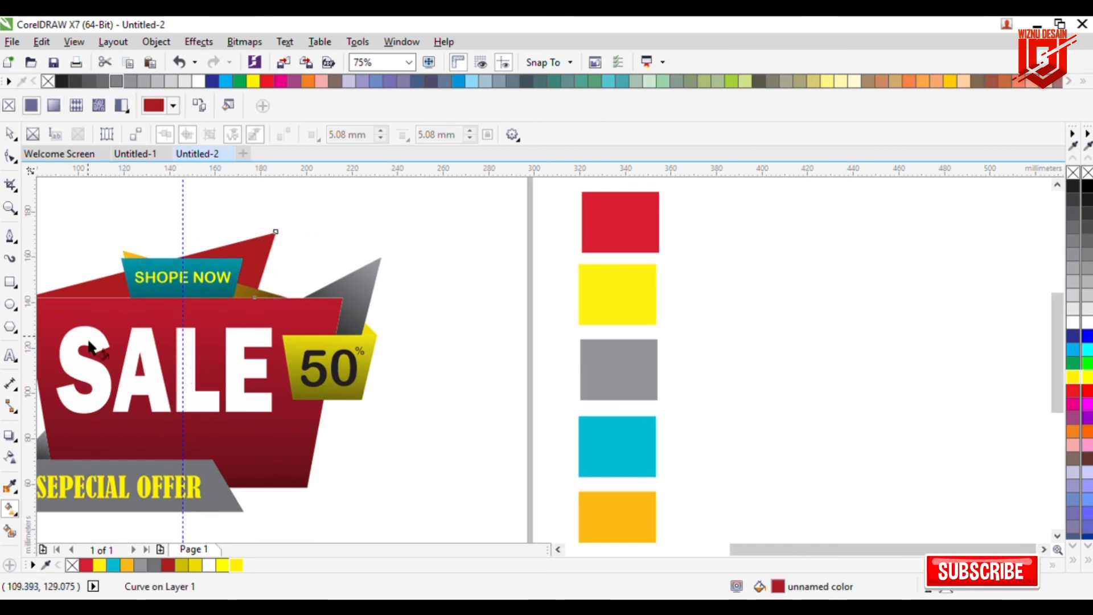
pyautogui.click(53, 106)
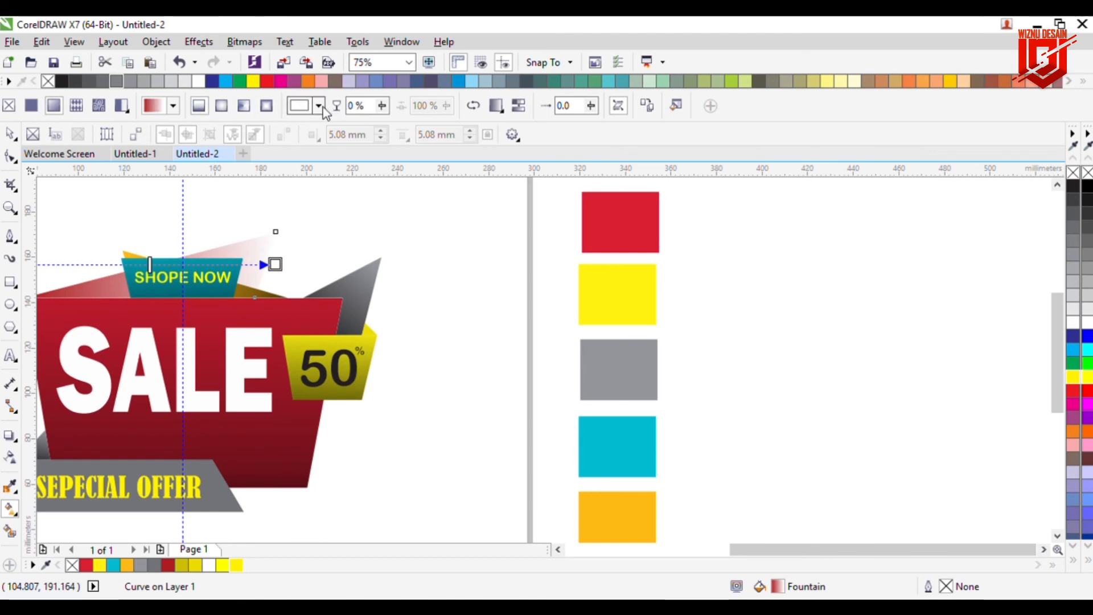
pyautogui.moveTo(306, 268); pyautogui.dragTo(275, 264)
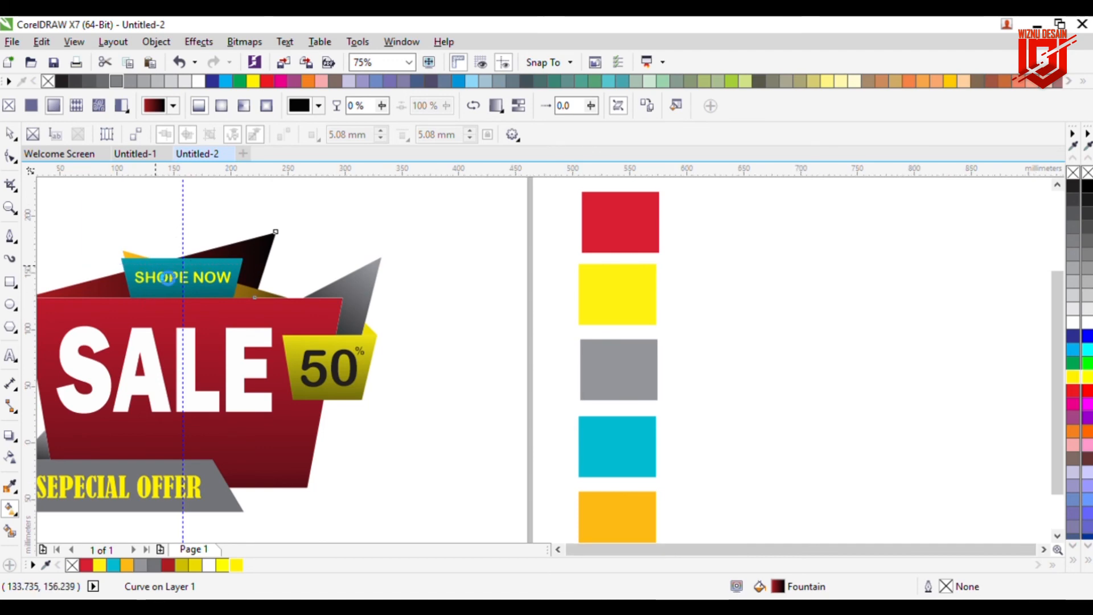
pyautogui.scroll(-2, 115, 275)
pyautogui.moveTo(90, 266); pyautogui.dragTo(190, 242)
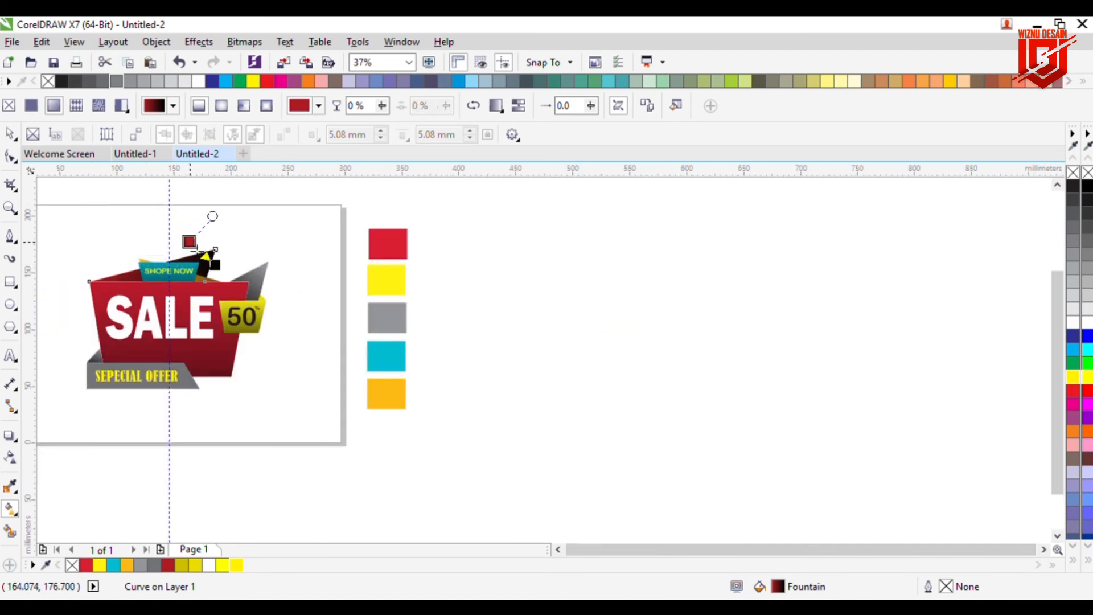
pyautogui.moveTo(224, 275); pyautogui.dragTo(146, 379)
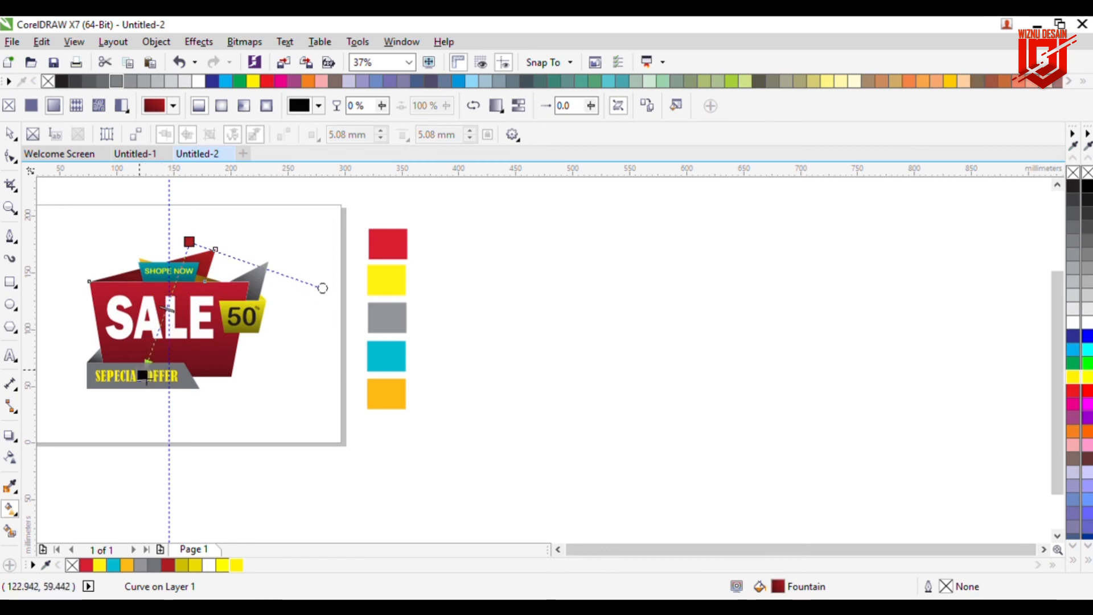
pyautogui.click(10, 134)
pyautogui.click(282, 354)
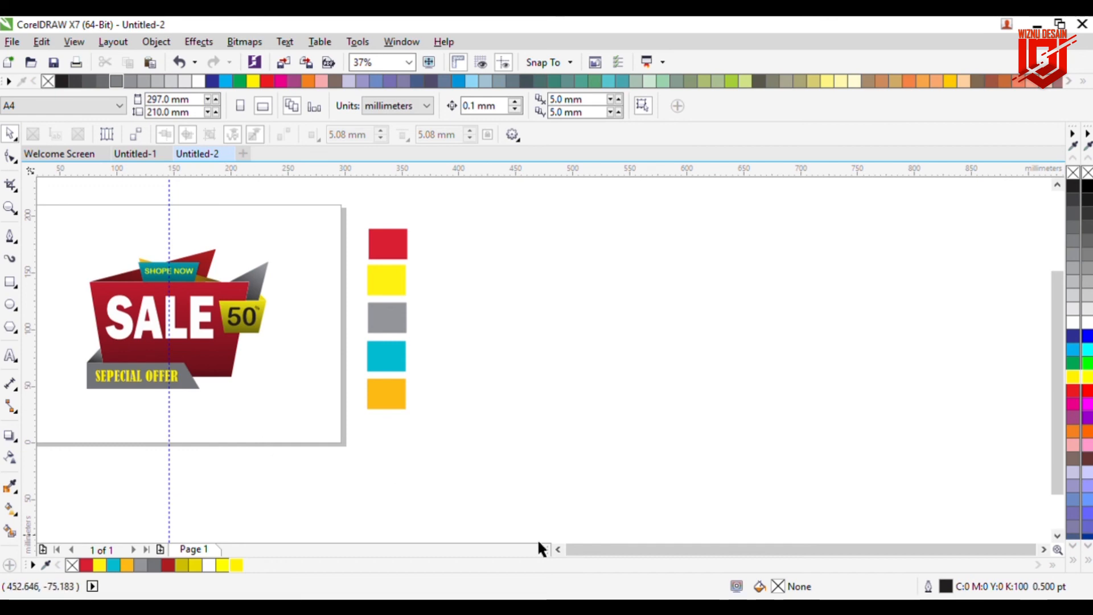
pyautogui.scroll(-2, 257, 441)
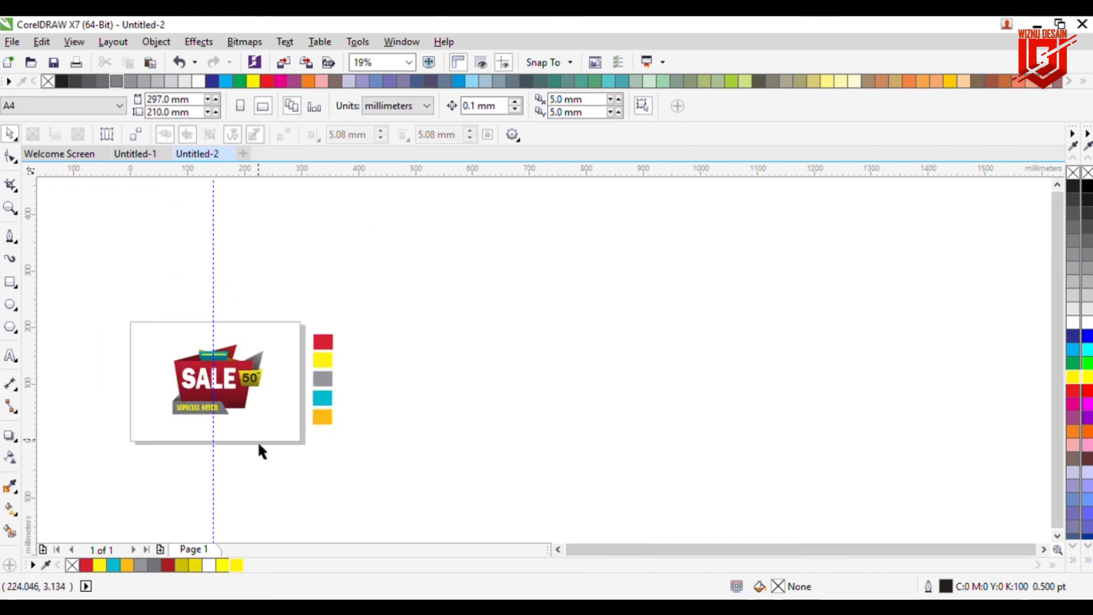
pyautogui.click(409, 62)
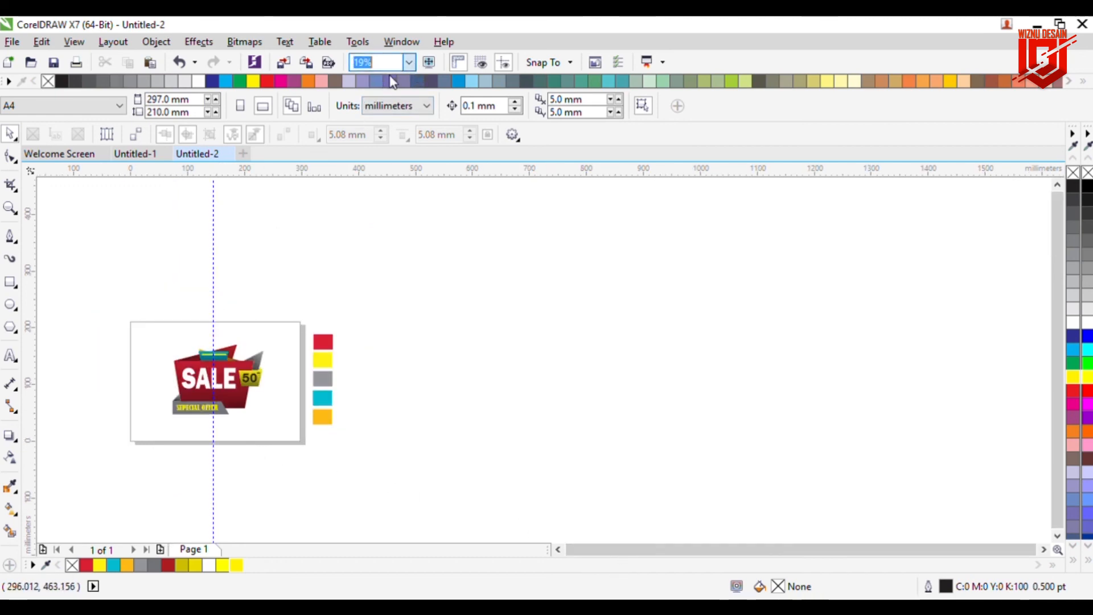
pyautogui.click(382, 106)
pyautogui.click(410, 65)
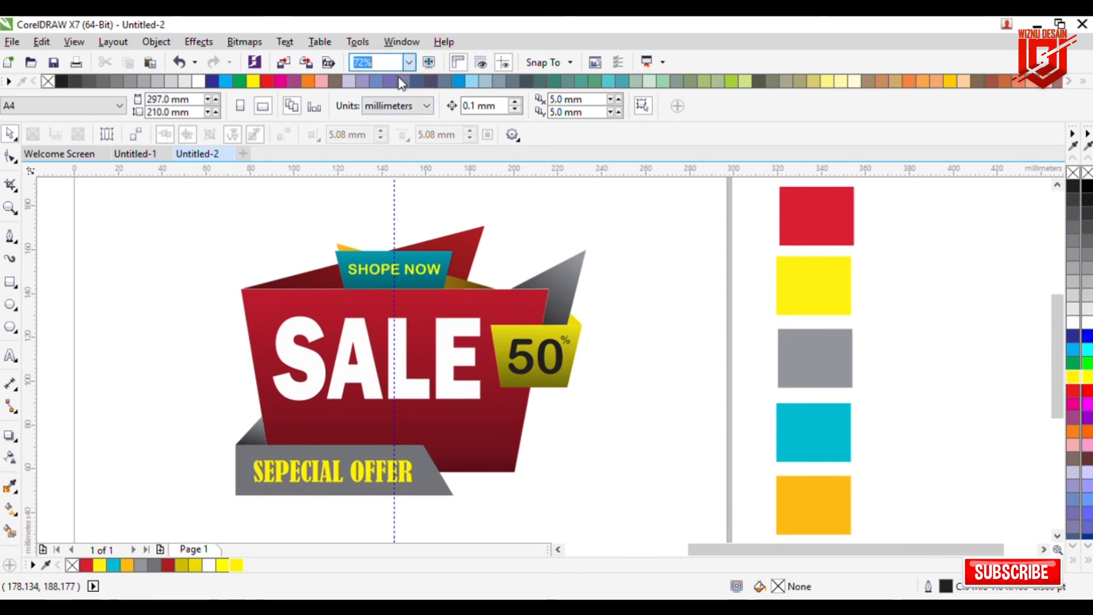
pyautogui.click(393, 95)
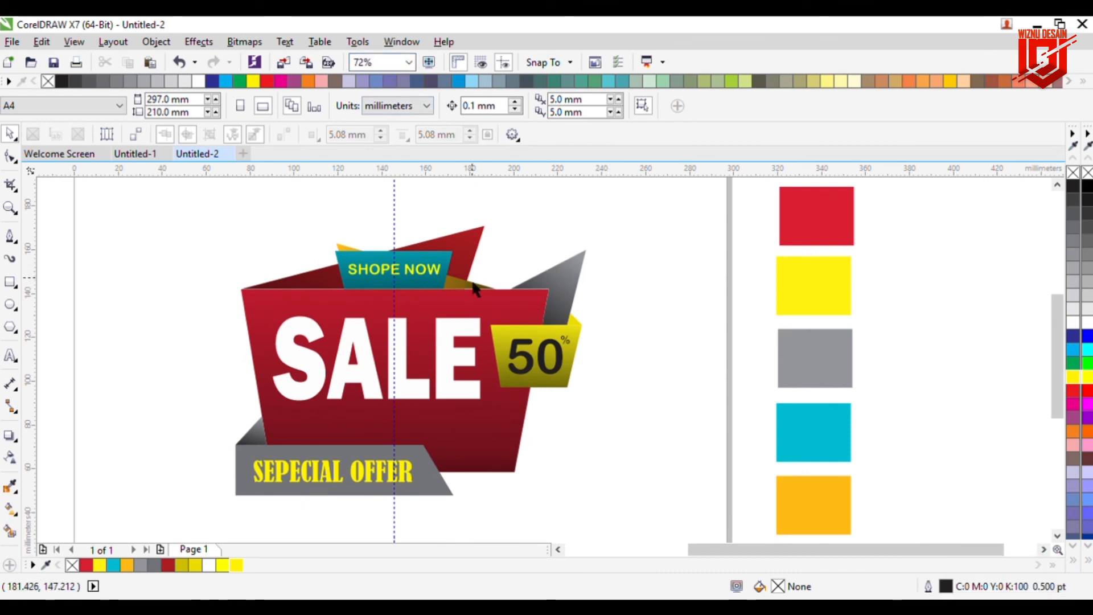
pyautogui.scroll(1, 472, 285)
pyautogui.scroll(-1, 472, 285)
pyautogui.scroll(-2, 473, 285)
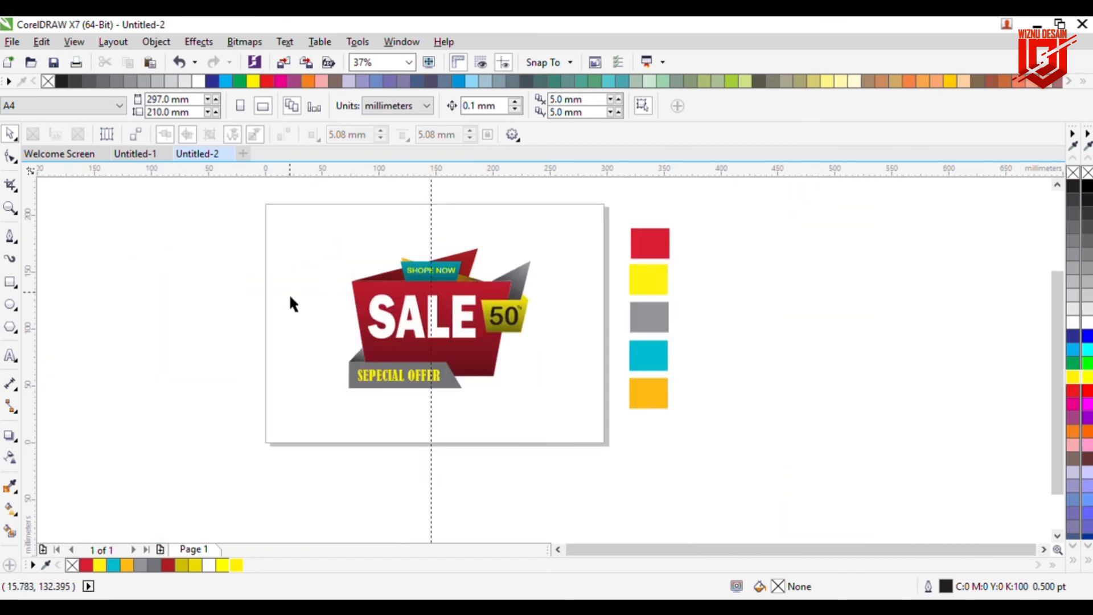
# Step: Create a page-sized background rectangle and fill it light gray
pyautogui.doubleClick(10, 282)
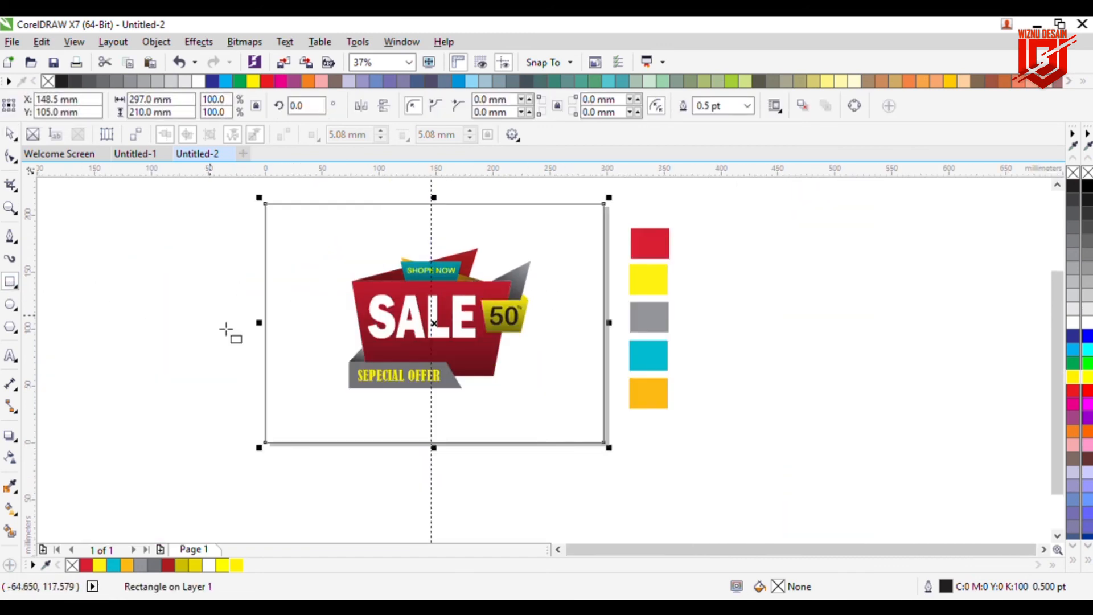
pyautogui.click(1073, 296)
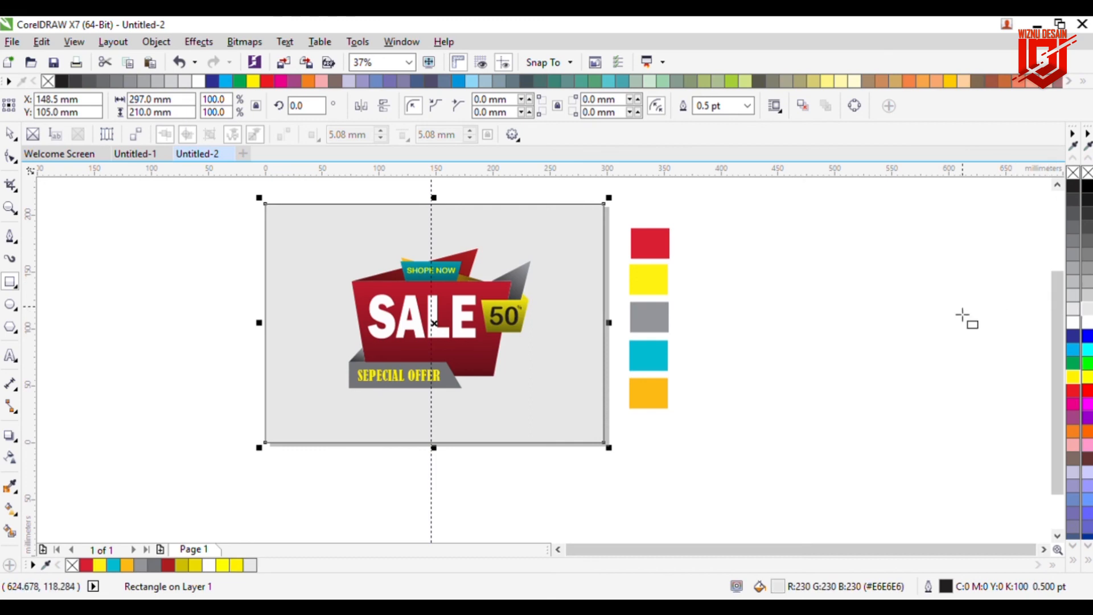
pyautogui.click(936, 322)
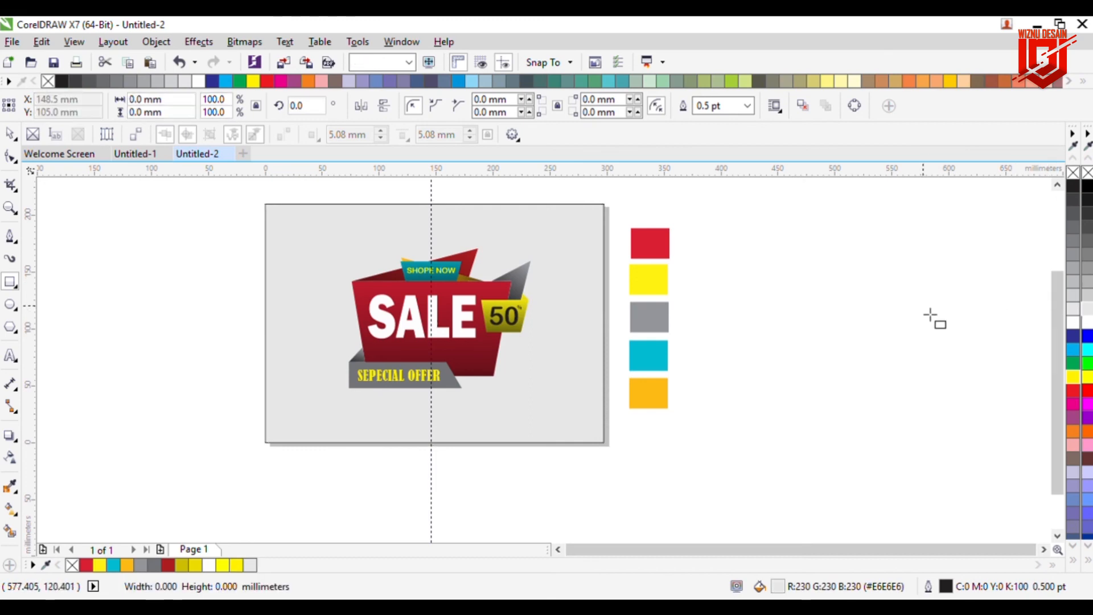
# Step: Select all parts of the SALE tag and group them
pyautogui.click(10, 133)
pyautogui.moveTo(331, 194); pyautogui.dragTo(549, 424)
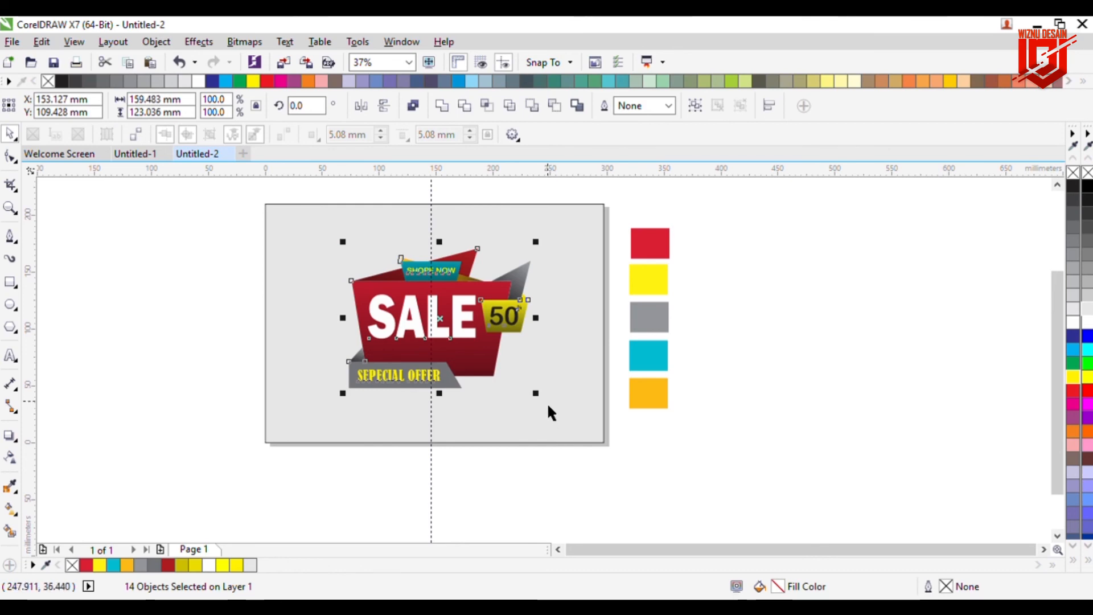
pyautogui.hotkey('ctrl', 'g')
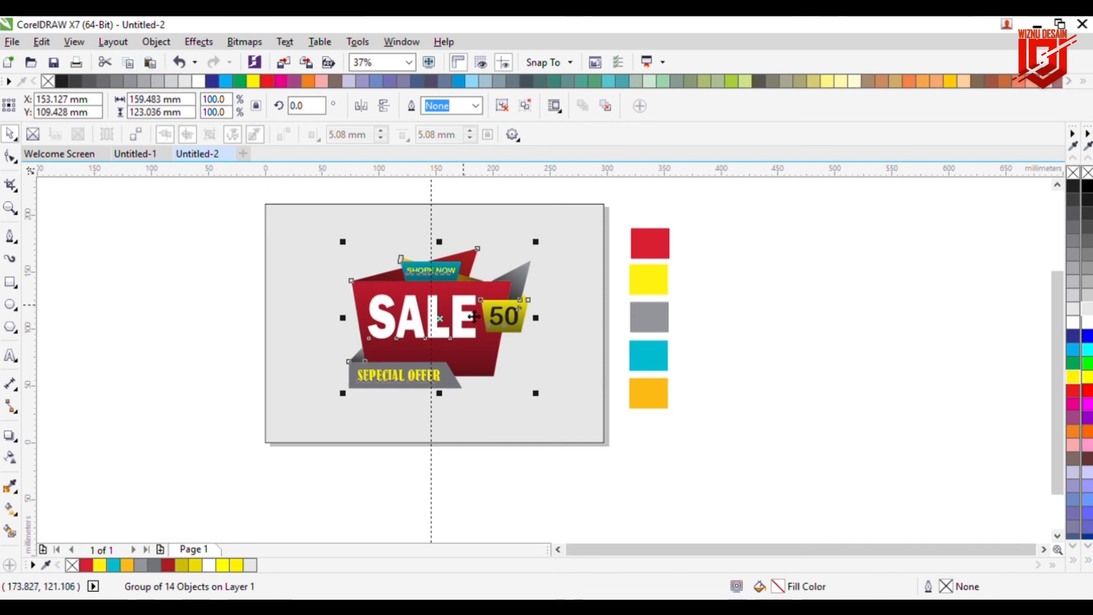
# Step: Leave a duplicate of the grouped tag to the left and fill the right copy solid white
pyautogui.moveTo(458, 329); pyautogui.dragTo(278, 335)
pyautogui.click(461, 334)
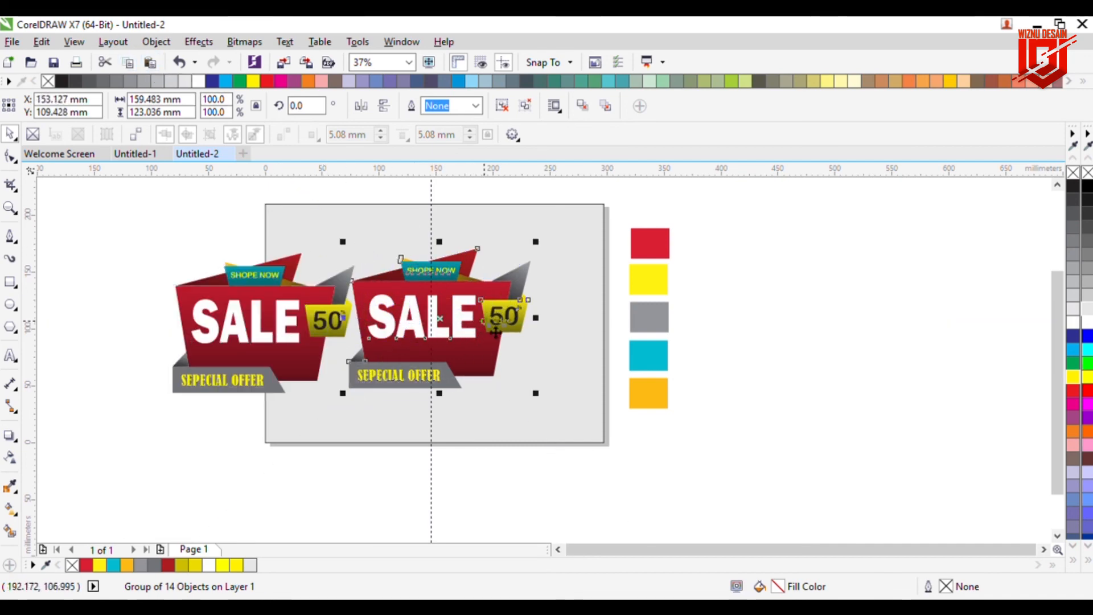
pyautogui.click(1073, 322)
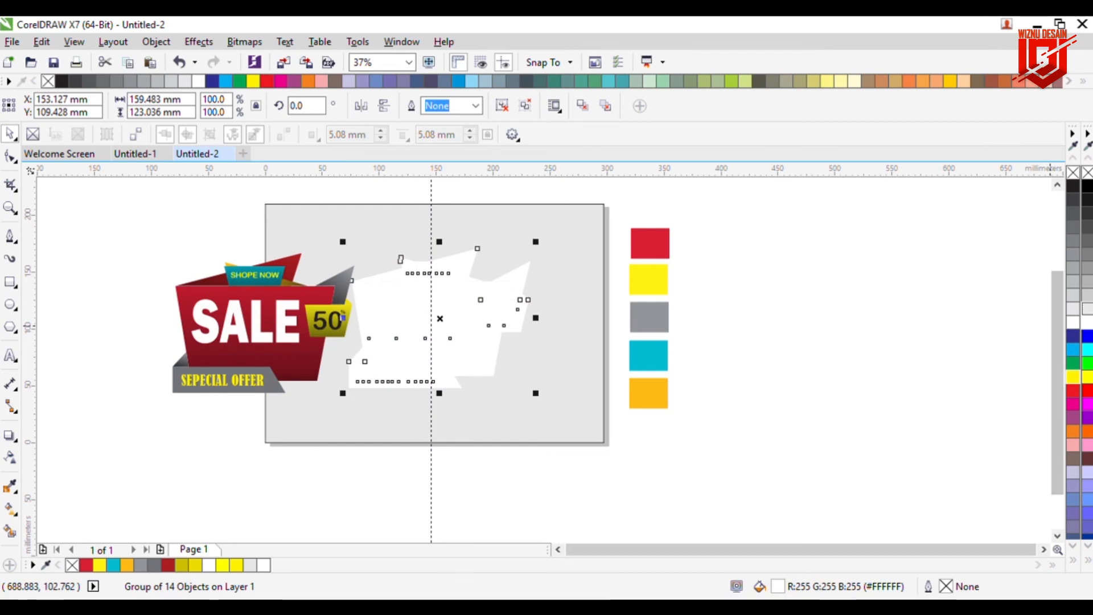
pyautogui.click(1088, 310)
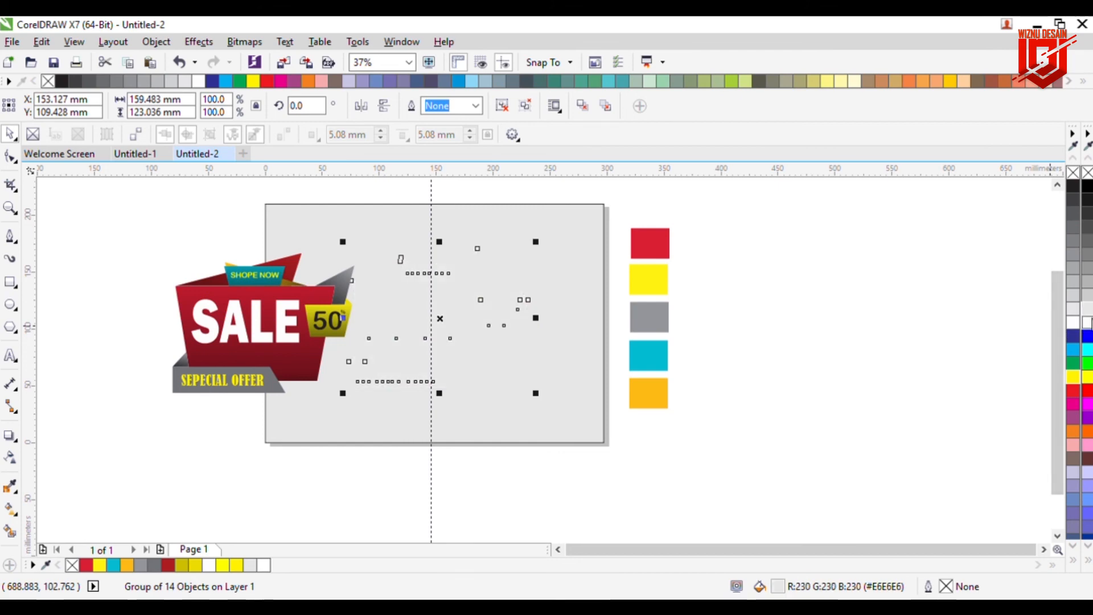
pyautogui.click(1088, 322)
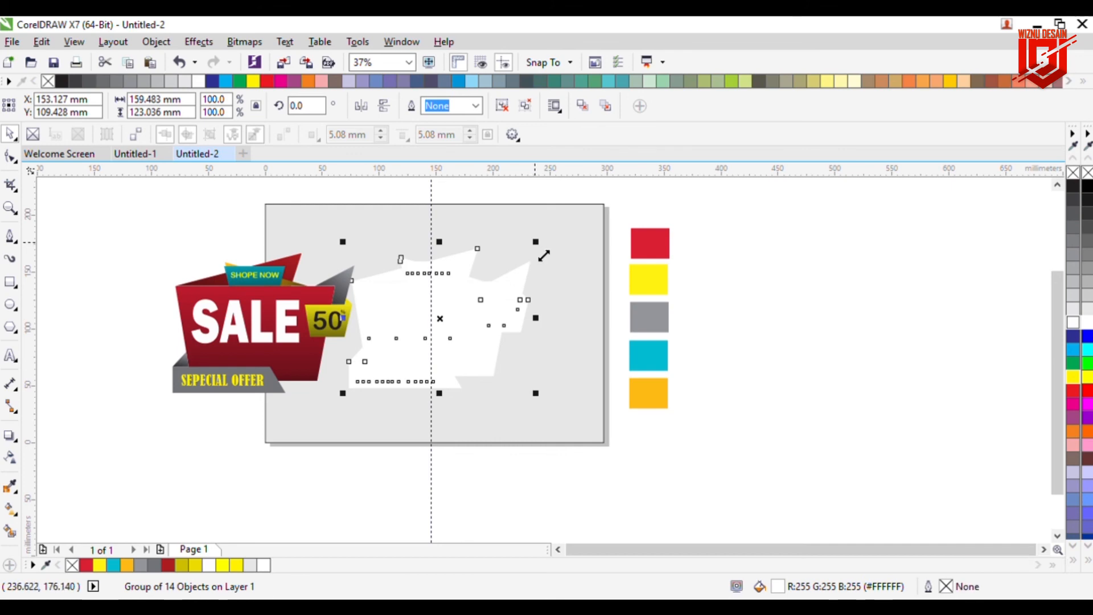
pyautogui.moveTo(544, 255); pyautogui.dragTo(552, 250)
pyautogui.click(735, 288)
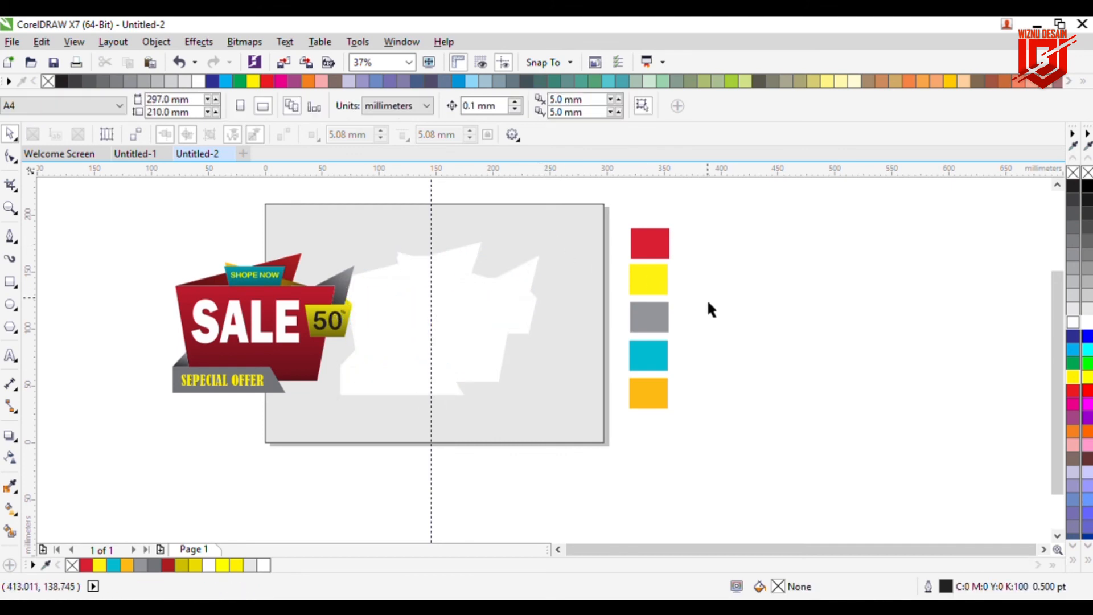
# Step: Move the colored SALE tag onto the white silhouette copy, leaving it slightly offset as a white border
pyautogui.moveTo(276, 341); pyautogui.dragTo(459, 347)
pyautogui.click(811, 327)
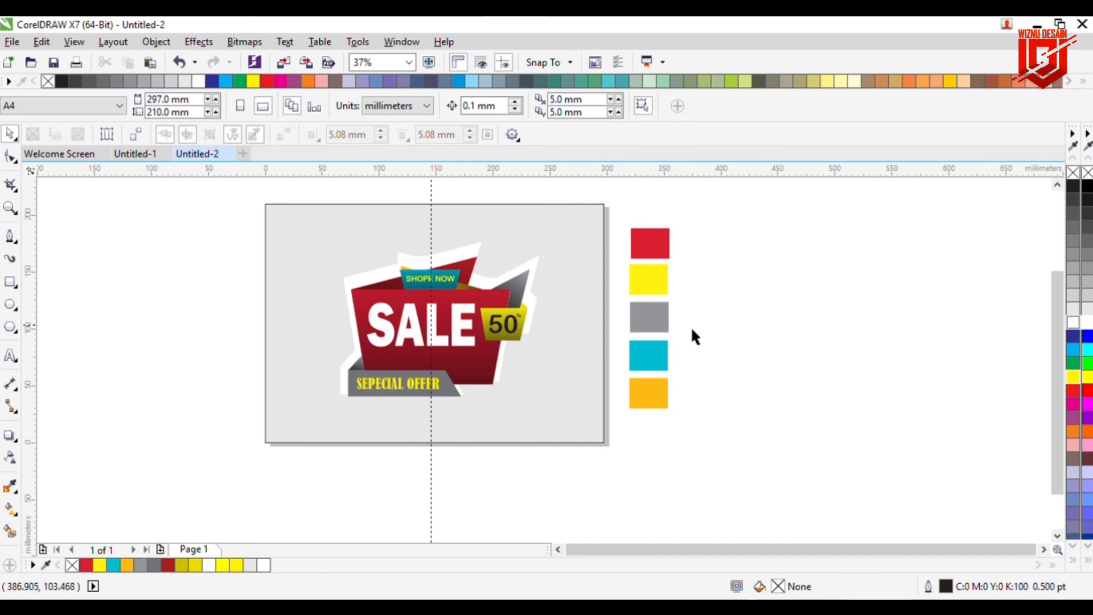
pyautogui.moveTo(450, 316); pyautogui.dragTo(469, 323)
pyautogui.click(776, 358)
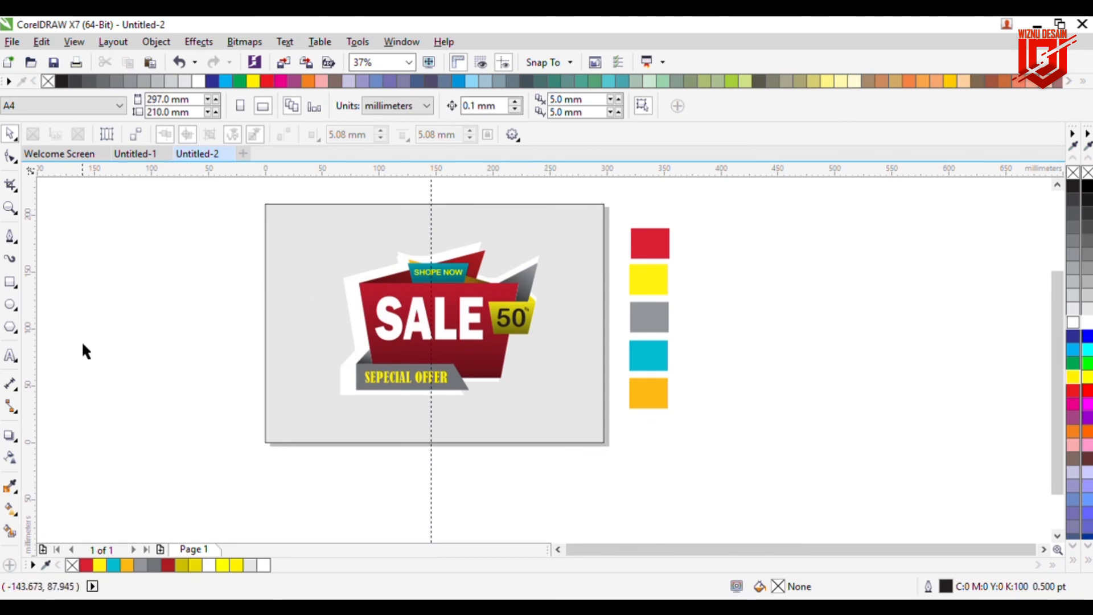
# Step: Draw a circle about 27 mm wide near the background's upper-left corner and remove its outline
pyautogui.click(10, 305)
pyautogui.moveTo(321, 236); pyautogui.dragTo(296, 266)
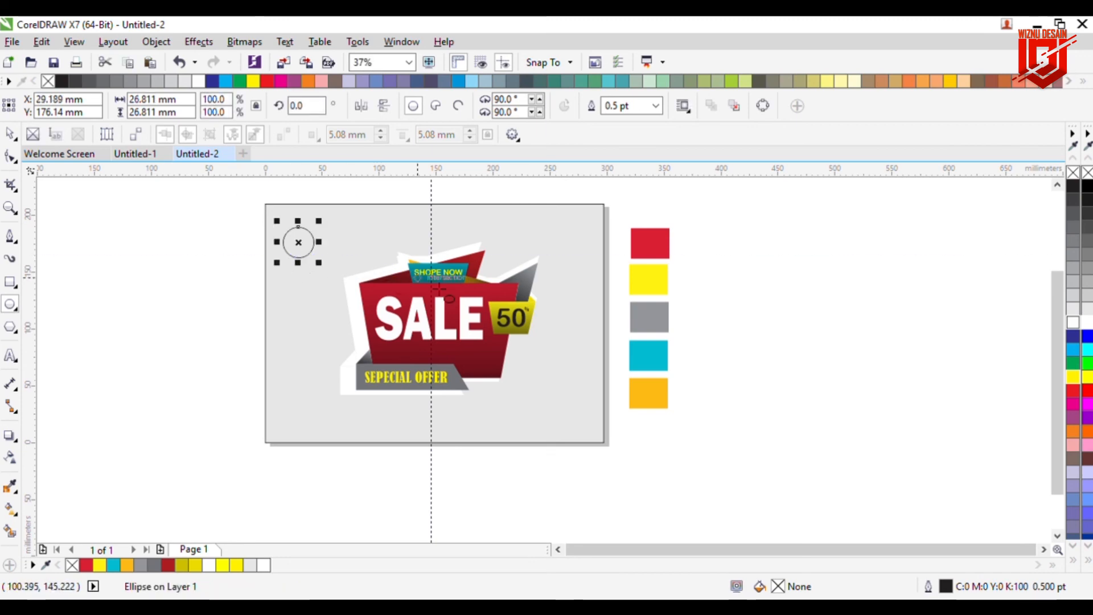
pyautogui.press('Escape')
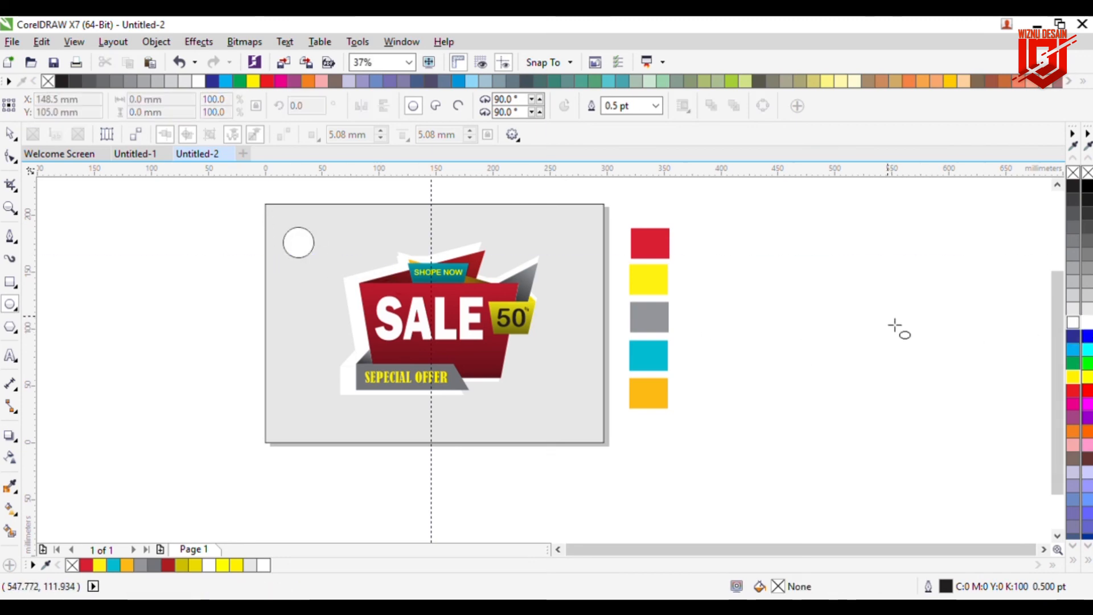
pyautogui.click(10, 137)
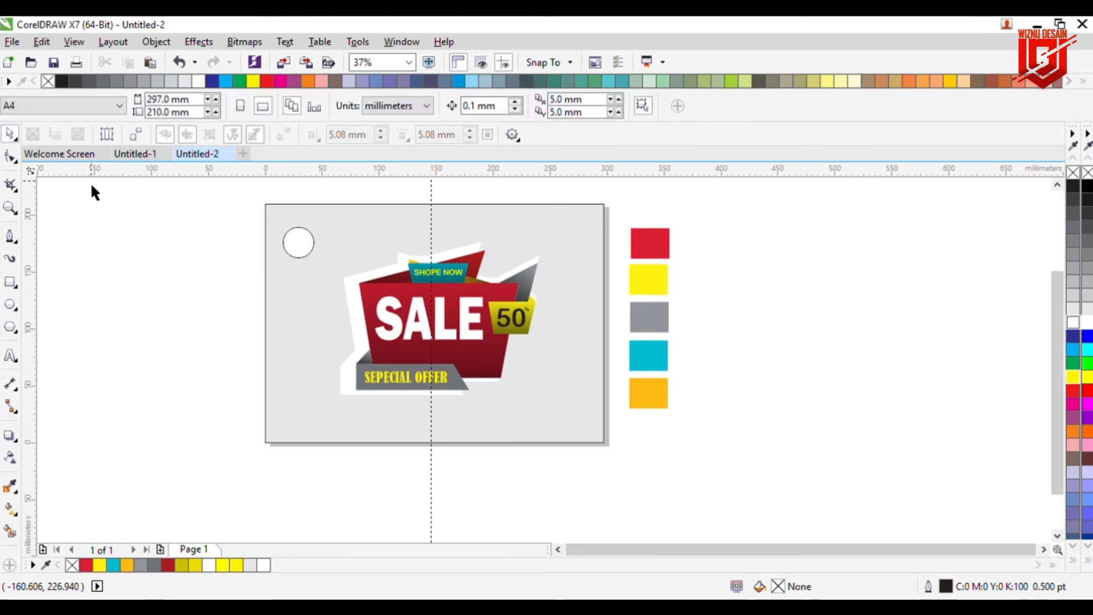
pyautogui.click(311, 246)
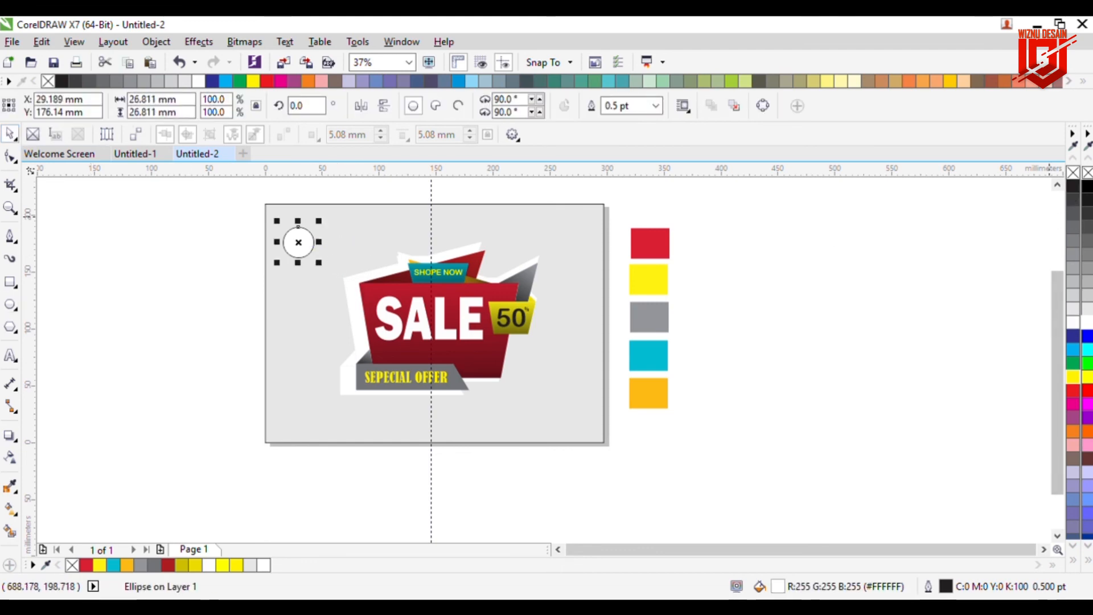
pyautogui.rightClick(1088, 172)
pyautogui.click(917, 244)
# Step: Add a smaller copy of the circle just below and to the right of it
pyautogui.click(298, 238)
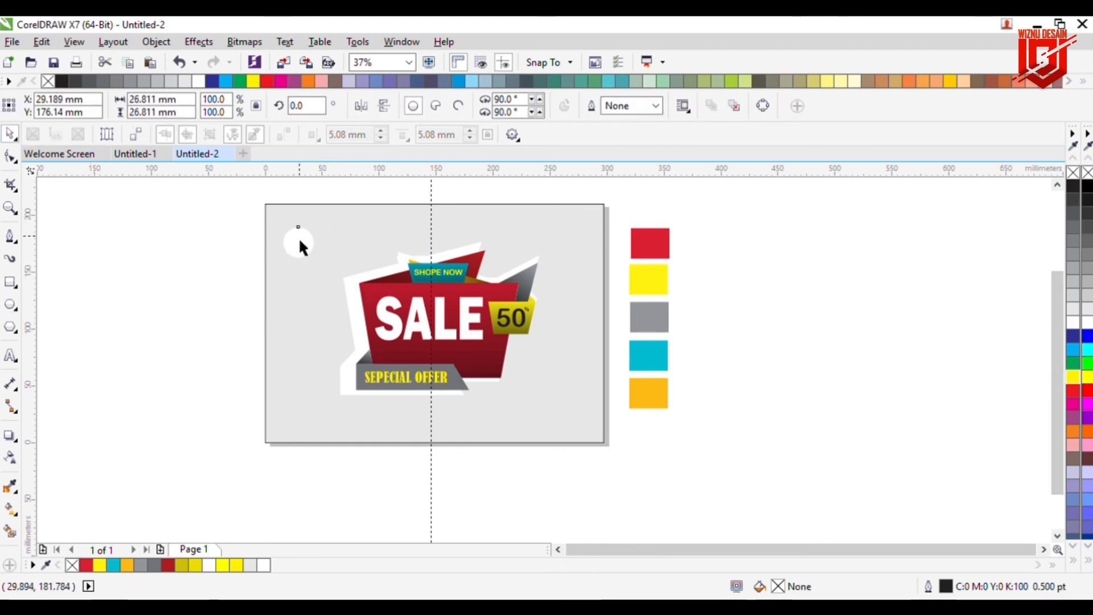
pyautogui.moveTo(310, 256); pyautogui.dragTo(338, 266)
pyautogui.click(198, 279)
pyautogui.click(342, 270)
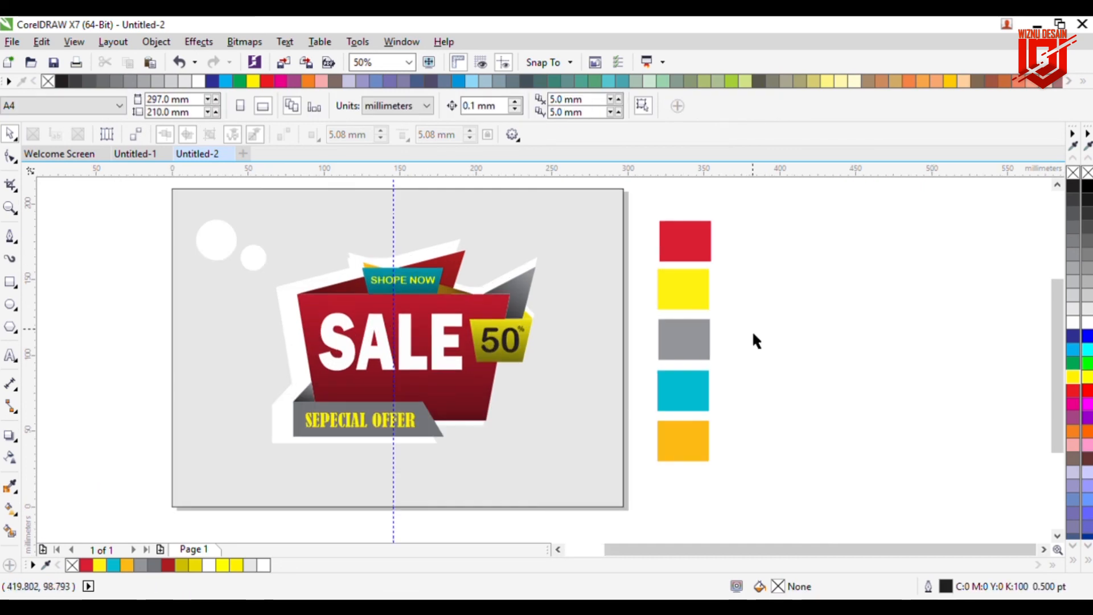
# Step: Select and delete the vertical guideline crossing the page
pyautogui.doubleClick(394, 194)
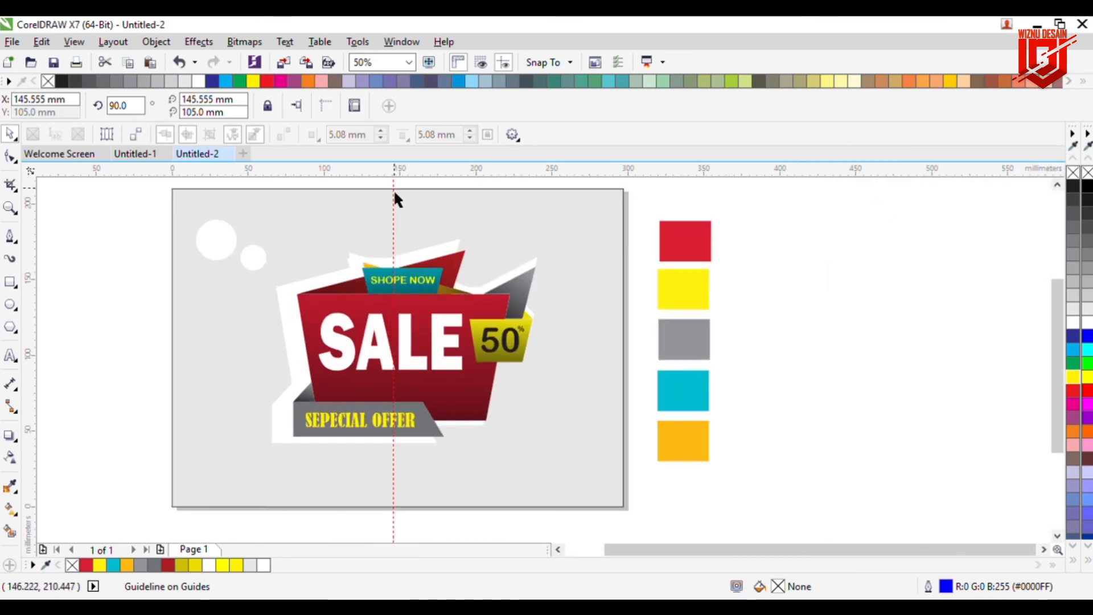
pyautogui.press('Delete')
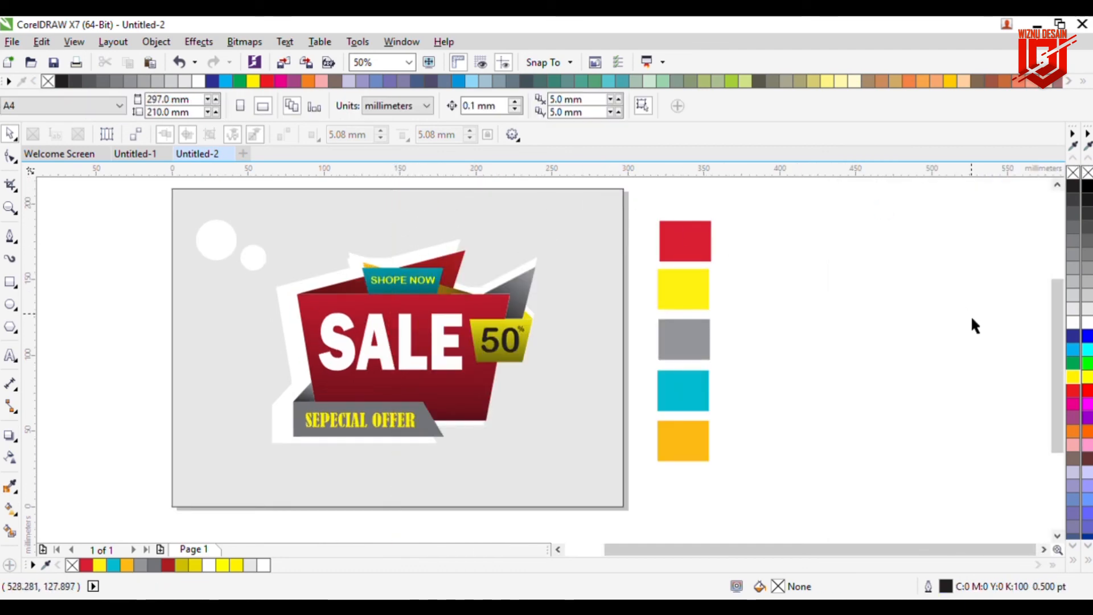